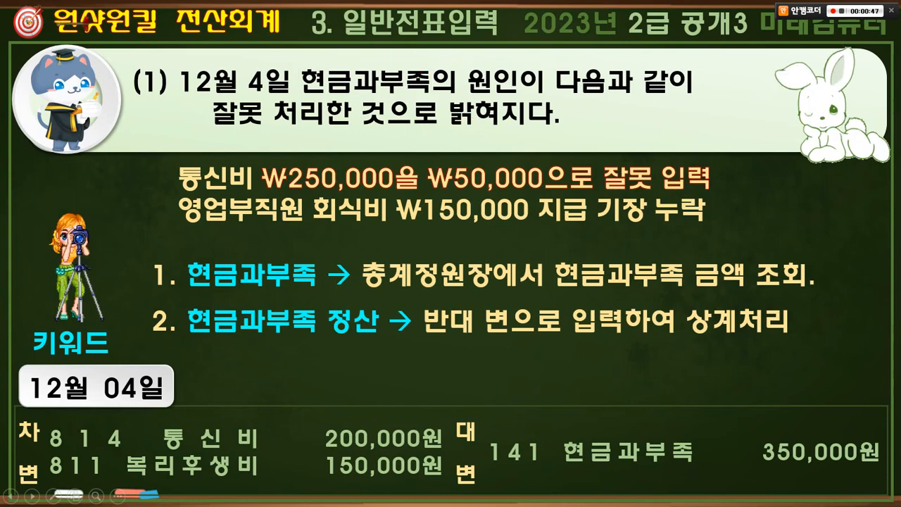
Switch to the accounting program and look up the 현금과부족 account in the general ledger (총계정원장)
{"action": "key", "text": "super"}
{"action": "left_click", "coordinate": [374, 496]}
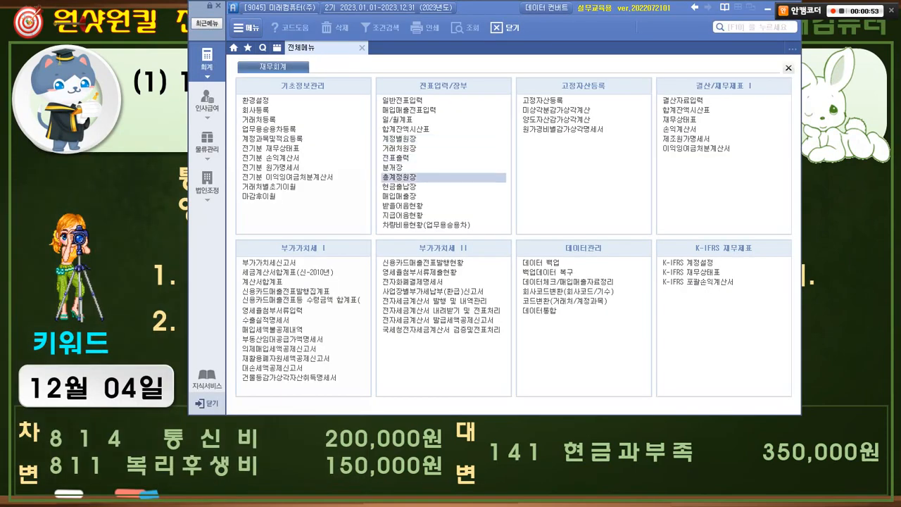
{"action": "left_click", "coordinate": [399, 177]}
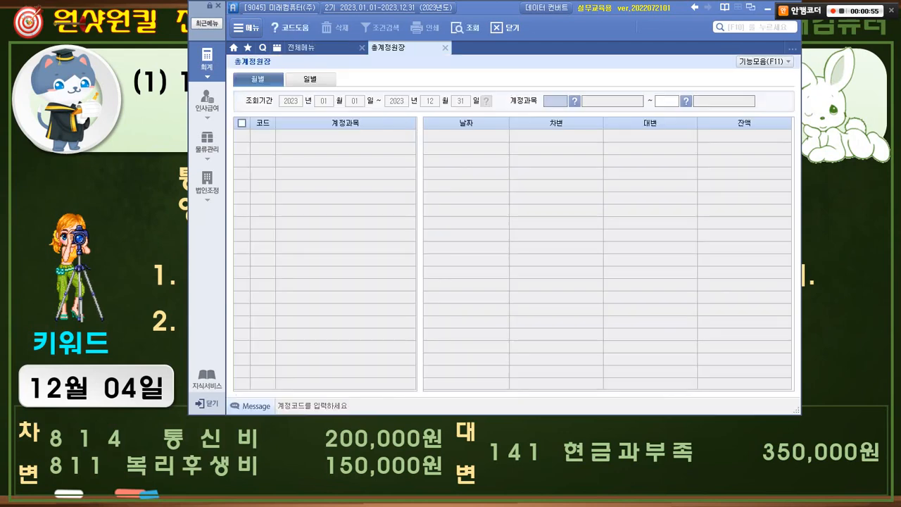
{"action": "left_click", "coordinate": [575, 101]}
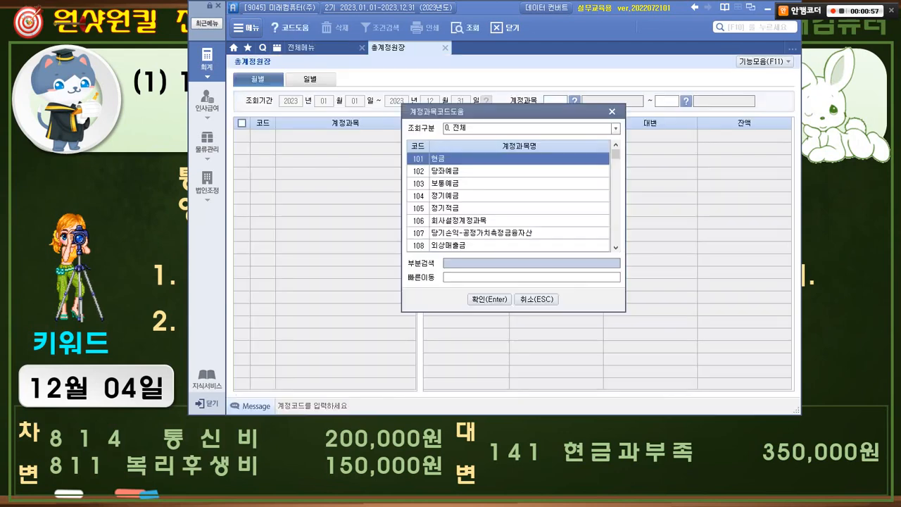
{"action": "type", "text": "현금과"}
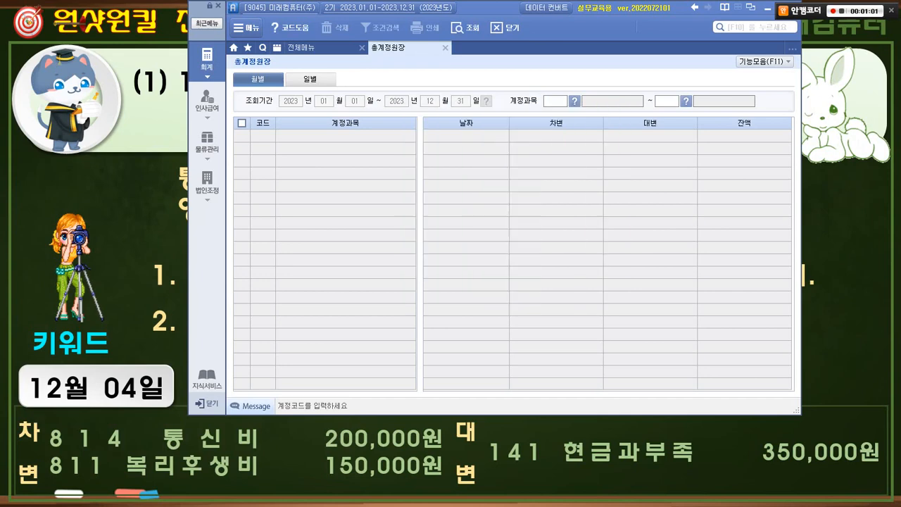
{"action": "key", "text": "Return"}
{"action": "key", "text": "Return"}
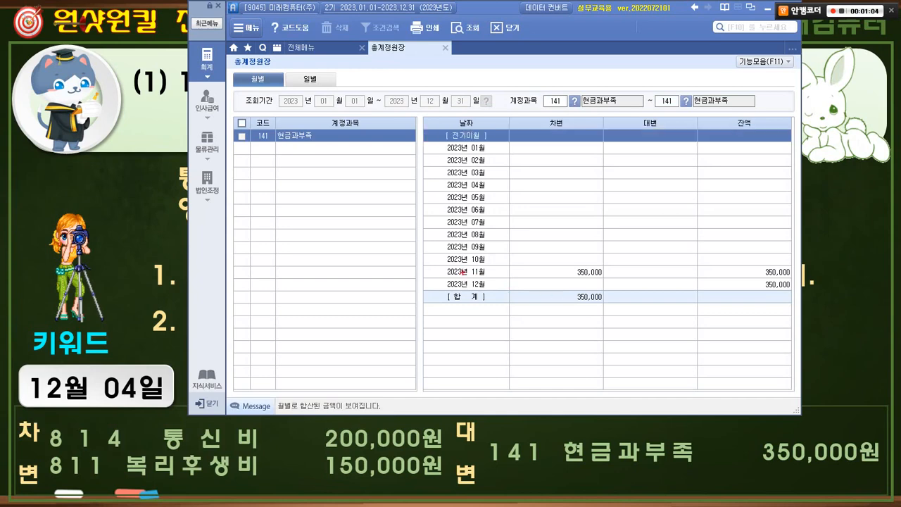
Drill into the November debit amount of 현금과부족 and display the voucher behind its 11/30 entry
{"action": "mouse_move", "coordinate": [448, 261]}
{"action": "left_mouse_down"}
{"action": "mouse_move", "coordinate": [614, 286]}
{"action": "mouse_move", "coordinate": [600, 289]}
{"action": "mouse_move", "coordinate": [604, 255]}
{"action": "mouse_move", "coordinate": [610, 283]}
{"action": "left_mouse_up"}
{"action": "left_click", "coordinate": [589, 271]}
{"action": "double_click", "coordinate": [590, 272]}
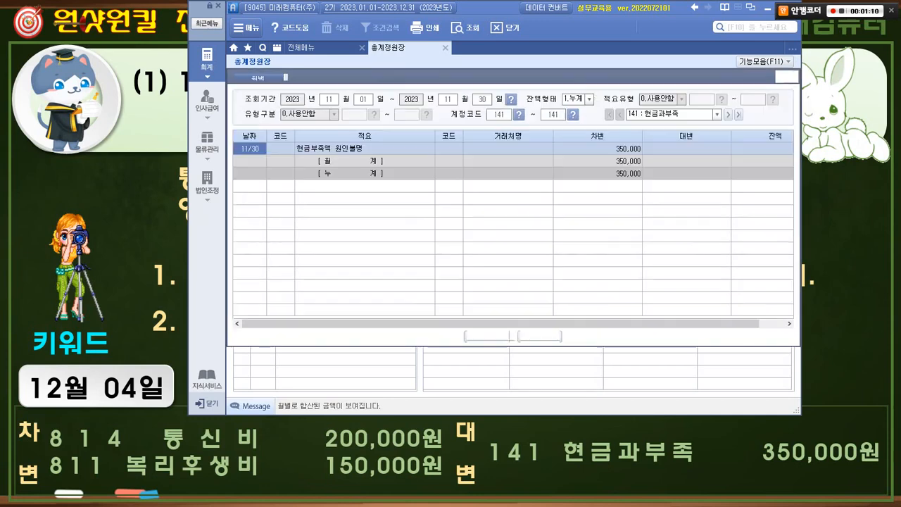
{"action": "left_click", "coordinate": [365, 149]}
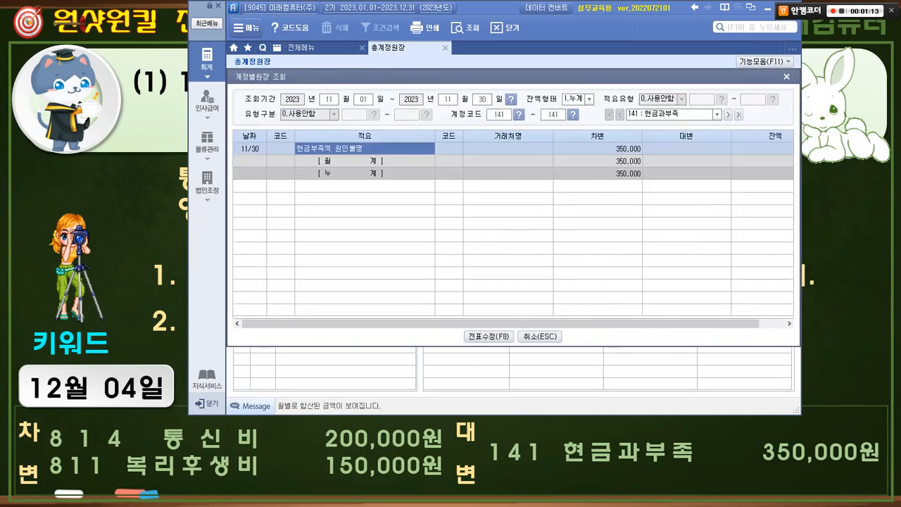
{"action": "key", "text": "F8"}
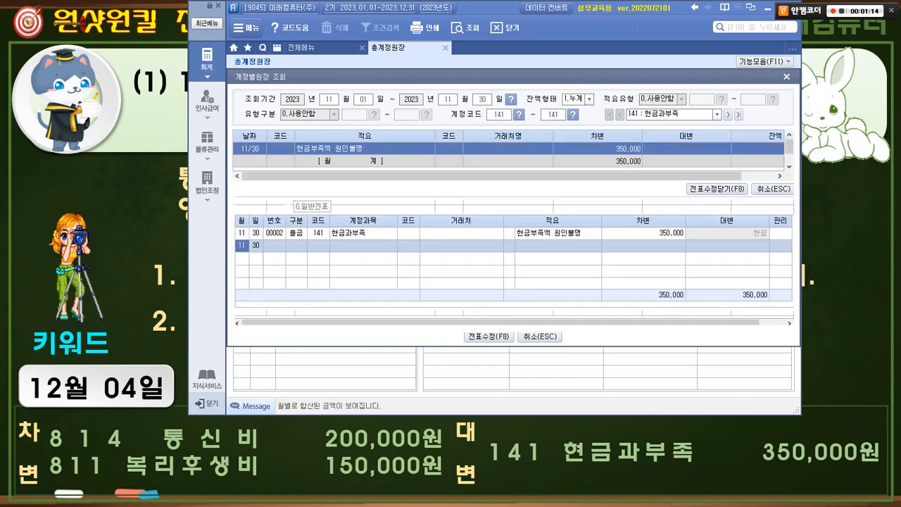
{"action": "mouse_move", "coordinate": [314, 245]}
{"action": "left_mouse_down"}
{"action": "mouse_move", "coordinate": [285, 244]}
{"action": "mouse_move", "coordinate": [303, 236]}
{"action": "left_mouse_up"}
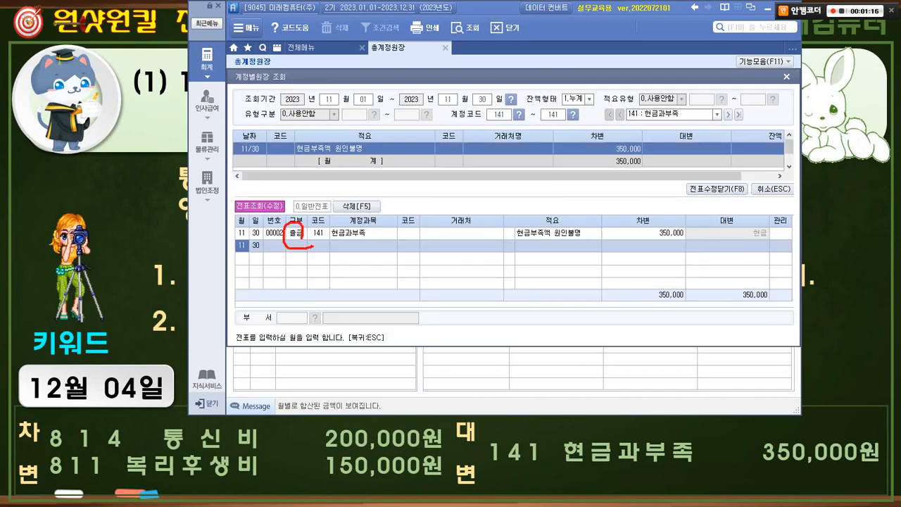
{"action": "left_click_drag", "start_coordinate": [710, 215], "coordinate": [675, 262]}
{"action": "mouse_move", "coordinate": [748, 257]}
{"action": "left_mouse_down"}
{"action": "mouse_move", "coordinate": [734, 246]}
{"action": "mouse_move", "coordinate": [752, 236]}
{"action": "left_mouse_up"}
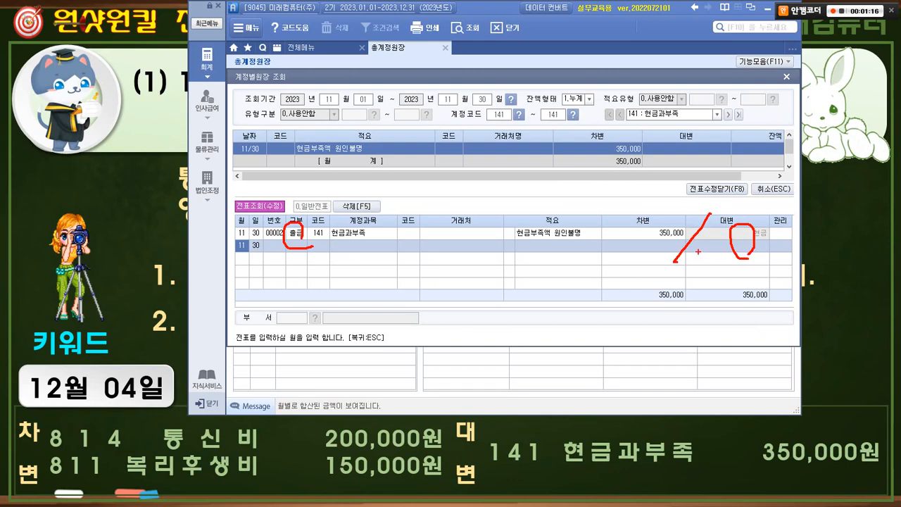
{"action": "left_click_drag", "start_coordinate": [609, 224], "coordinate": [666, 240]}
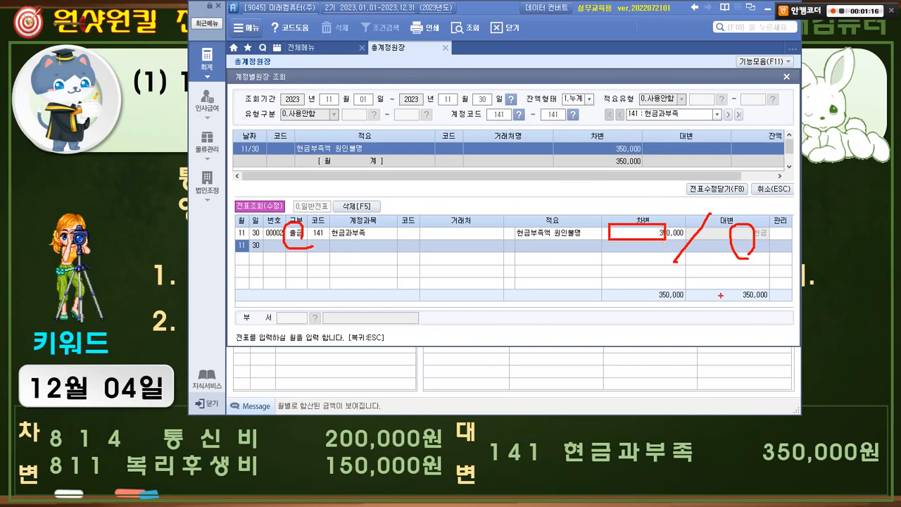
{"action": "left_click_drag", "start_coordinate": [720, 296], "coordinate": [642, 241]}
{"action": "left_click_drag", "start_coordinate": [685, 261], "coordinate": [665, 300]}
{"action": "mouse_move", "coordinate": [744, 313]}
{"action": "left_mouse_down"}
{"action": "mouse_move", "coordinate": [722, 277]}
{"action": "mouse_move", "coordinate": [725, 317]}
{"action": "left_mouse_up"}
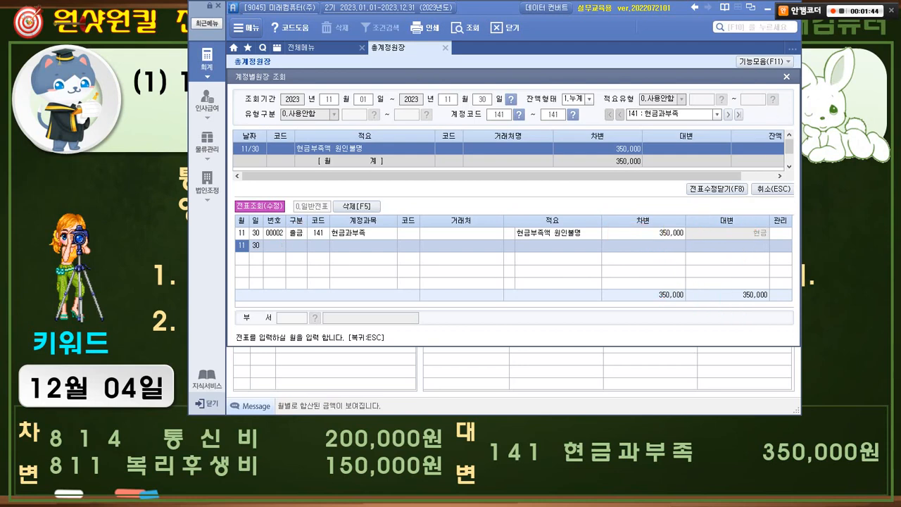
Close the voucher lookup and the 총계정원장 screen, and switch back to the problem slide
{"action": "key", "text": "Escape"}
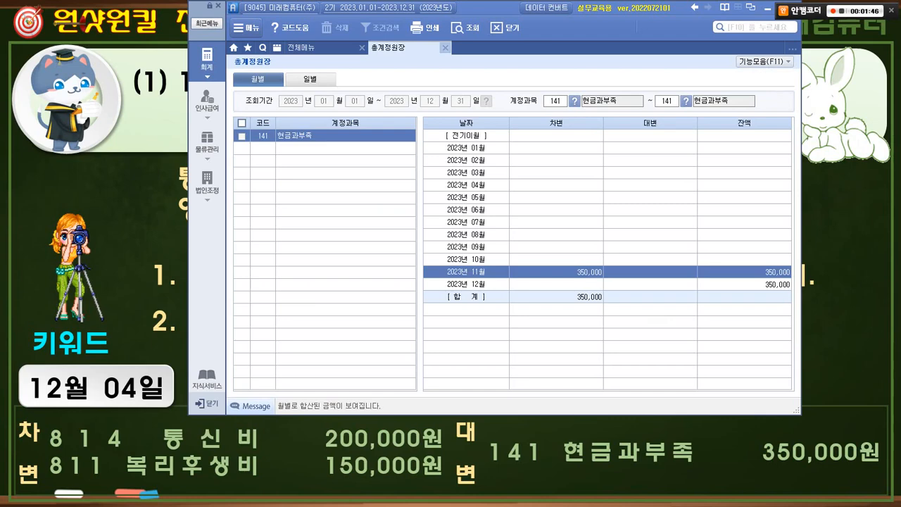
{"action": "left_click", "coordinate": [445, 48]}
{"action": "key", "text": "alt+Tab"}
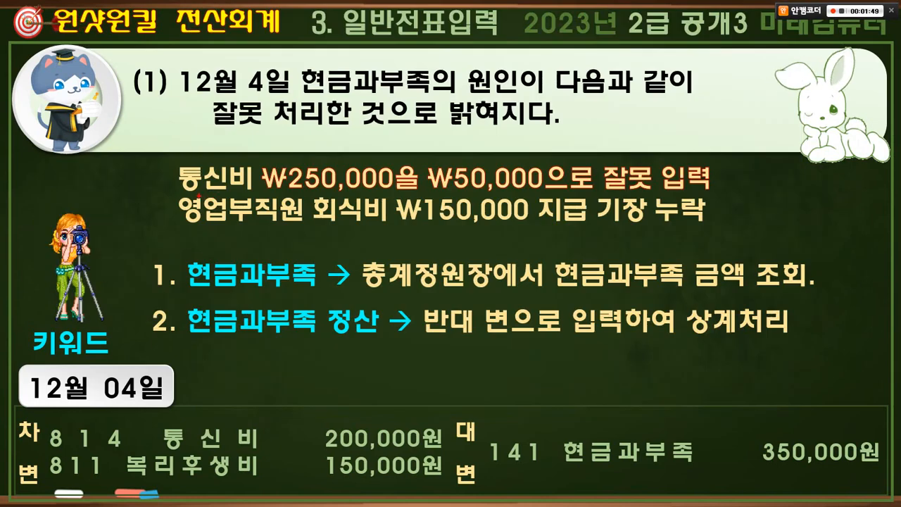
{"action": "left_click_drag", "start_coordinate": [199, 196], "coordinate": [394, 195]}
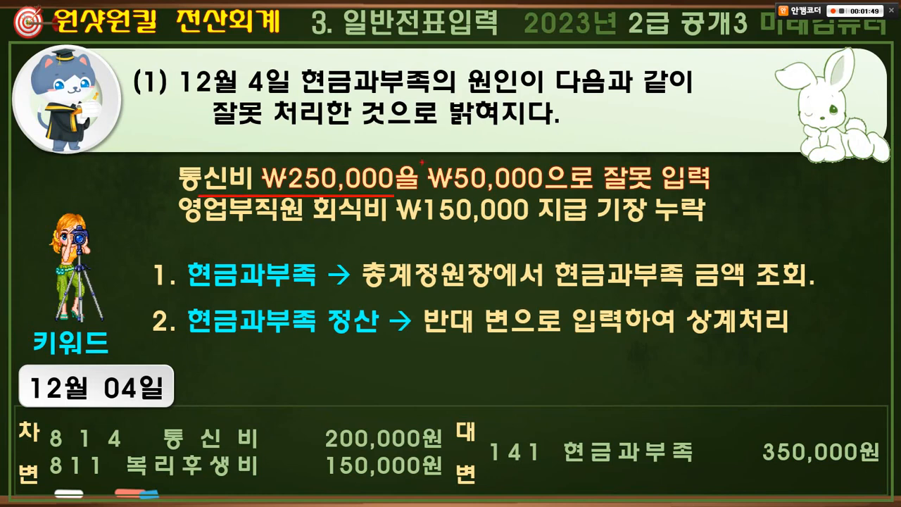
{"action": "left_click_drag", "start_coordinate": [422, 162], "coordinate": [718, 194]}
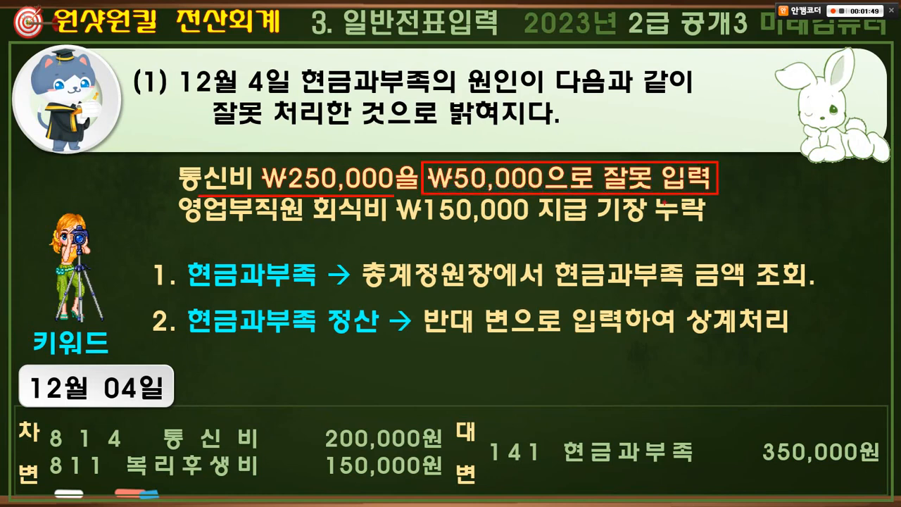
{"action": "left_click_drag", "start_coordinate": [436, 141], "coordinate": [507, 150]}
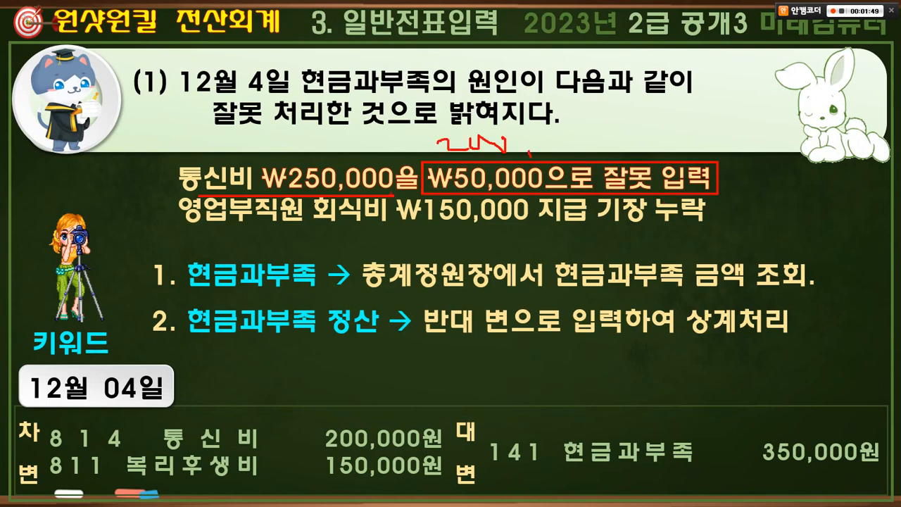
{"action": "left_click_drag", "start_coordinate": [321, 152], "coordinate": [370, 166]}
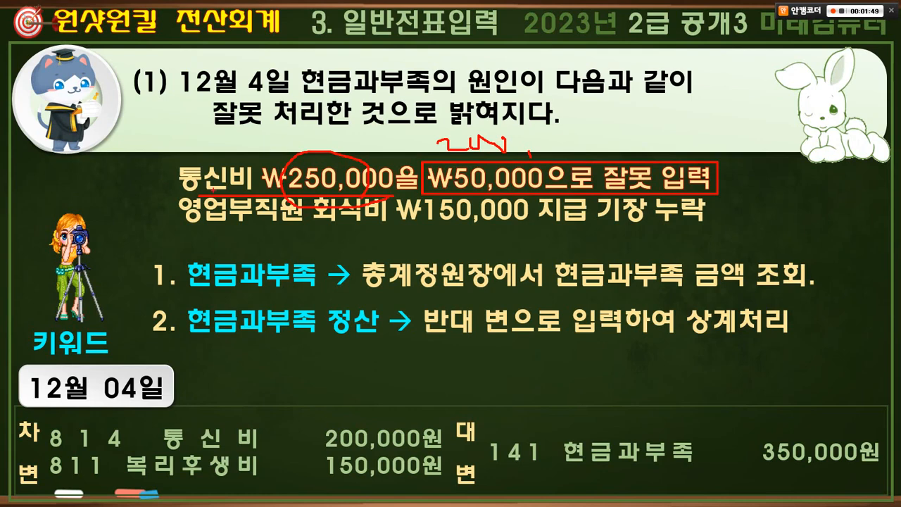
{"action": "mouse_move", "coordinate": [325, 201]}
{"action": "left_mouse_down"}
{"action": "mouse_move", "coordinate": [309, 203]}
{"action": "mouse_move", "coordinate": [286, 169]}
{"action": "mouse_move", "coordinate": [347, 177]}
{"action": "mouse_move", "coordinate": [332, 201]}
{"action": "left_mouse_up"}
{"action": "mouse_move", "coordinate": [481, 197]}
{"action": "left_mouse_down"}
{"action": "mouse_move", "coordinate": [461, 203]}
{"action": "mouse_move", "coordinate": [438, 168]}
{"action": "mouse_move", "coordinate": [483, 192]}
{"action": "left_mouse_up"}
{"action": "mouse_move", "coordinate": [377, 129]}
{"action": "left_mouse_down"}
{"action": "mouse_move", "coordinate": [404, 151]}
{"action": "mouse_move", "coordinate": [433, 128]}
{"action": "mouse_move", "coordinate": [456, 127]}
{"action": "mouse_move", "coordinate": [444, 139]}
{"action": "left_mouse_up"}
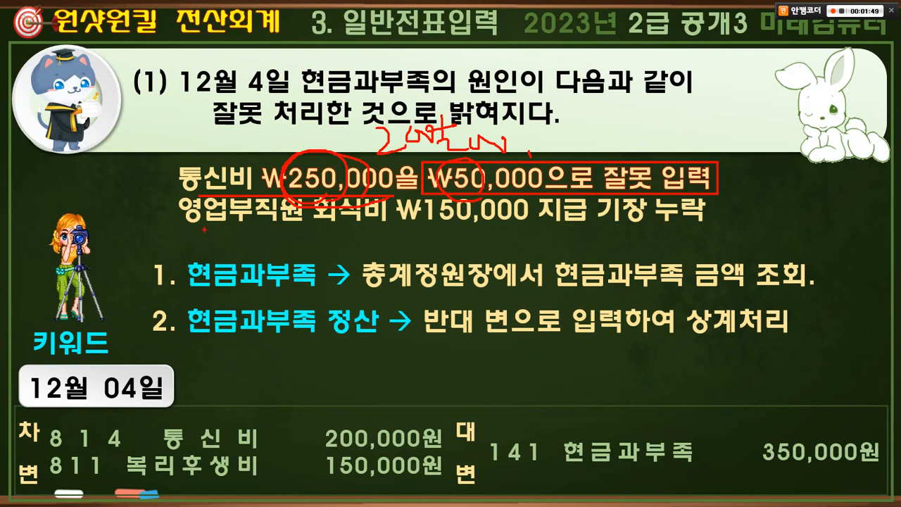
{"action": "left_click_drag", "start_coordinate": [199, 227], "coordinate": [369, 225]}
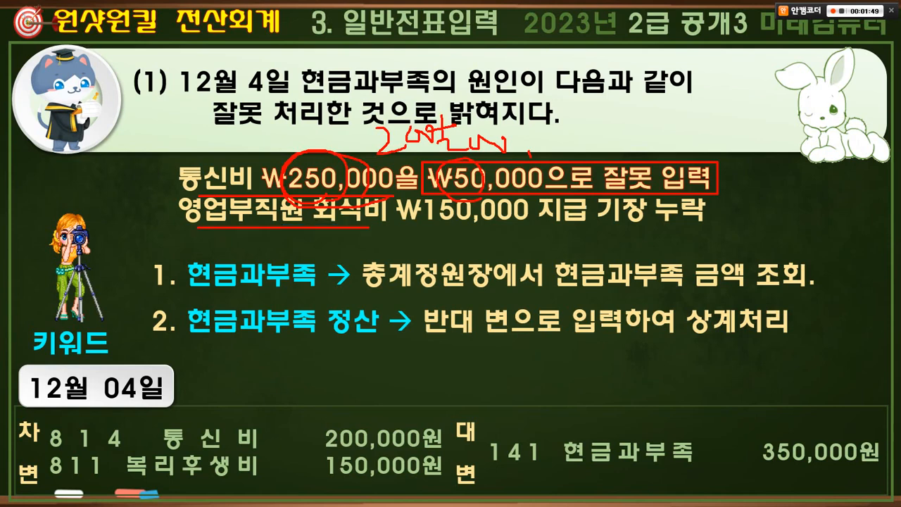
{"action": "mouse_move", "coordinate": [174, 194]}
{"action": "left_mouse_down"}
{"action": "mouse_move", "coordinate": [377, 226]}
{"action": "mouse_move", "coordinate": [721, 226]}
{"action": "left_mouse_up"}
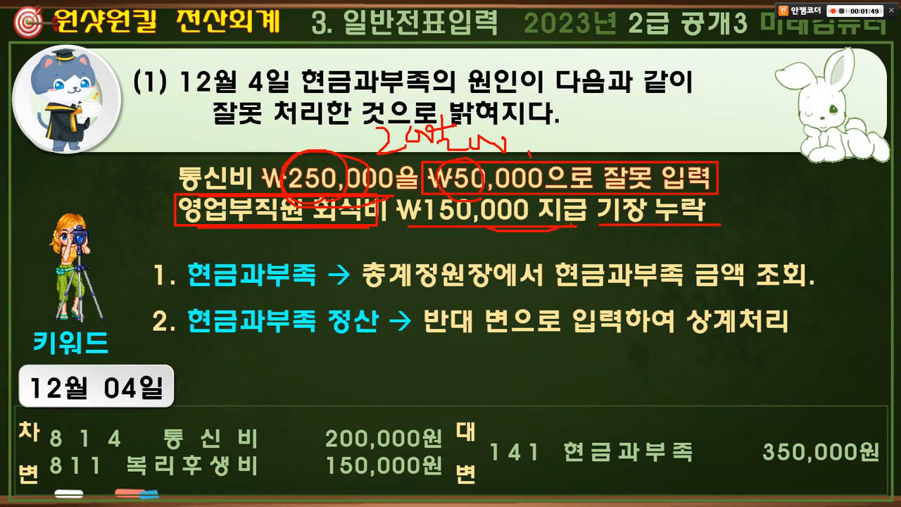
{"action": "left_click_drag", "start_coordinate": [512, 206], "coordinate": [509, 220]}
{"action": "mouse_move", "coordinate": [615, 233]}
{"action": "left_mouse_down"}
{"action": "mouse_move", "coordinate": [591, 208]}
{"action": "mouse_move", "coordinate": [680, 217]}
{"action": "mouse_move", "coordinate": [655, 225]}
{"action": "left_mouse_up"}
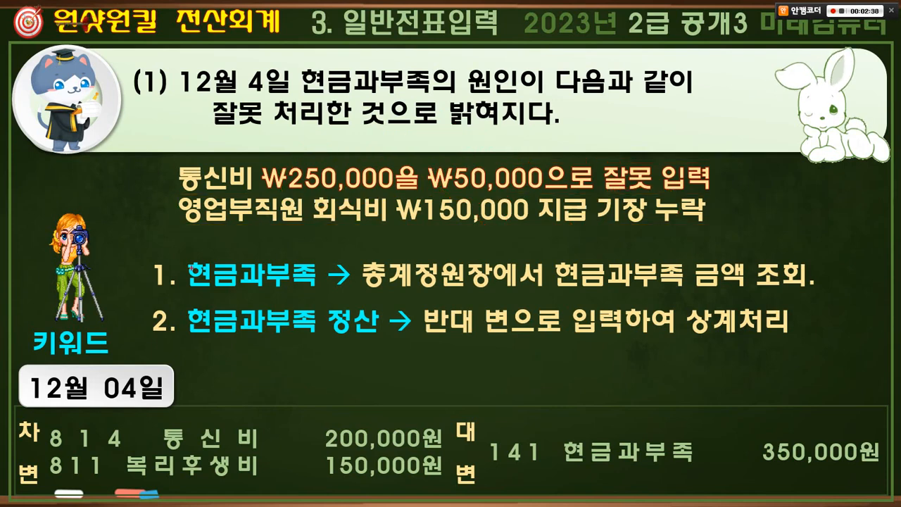
{"action": "mouse_move", "coordinate": [186, 261]}
{"action": "left_mouse_down"}
{"action": "mouse_move", "coordinate": [328, 289]}
{"action": "mouse_move", "coordinate": [782, 290]}
{"action": "left_mouse_up"}
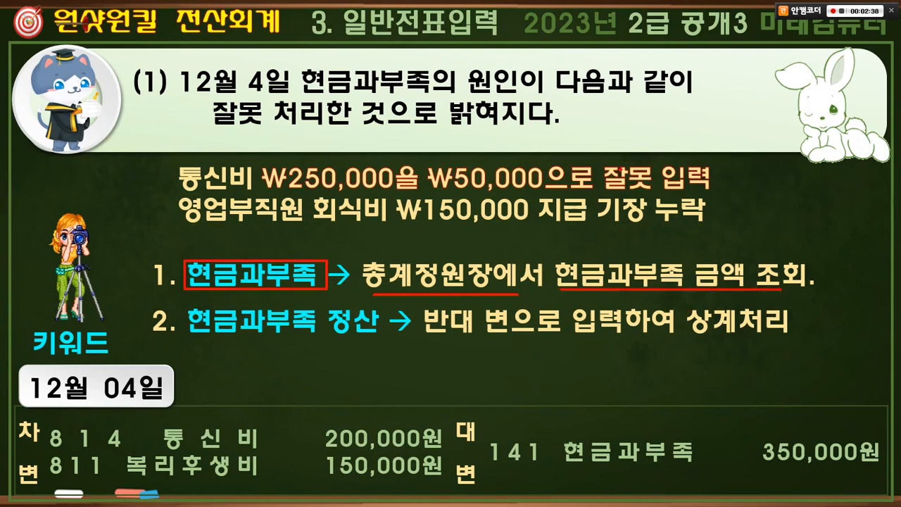
{"action": "left_click_drag", "start_coordinate": [639, 123], "coordinate": [582, 205]}
{"action": "mouse_move", "coordinate": [433, 125]}
{"action": "left_mouse_down"}
{"action": "mouse_move", "coordinate": [538, 158]}
{"action": "mouse_move", "coordinate": [554, 137]}
{"action": "mouse_move", "coordinate": [551, 151]}
{"action": "left_mouse_up"}
{"action": "left_click_drag", "start_coordinate": [567, 126], "coordinate": [582, 134]}
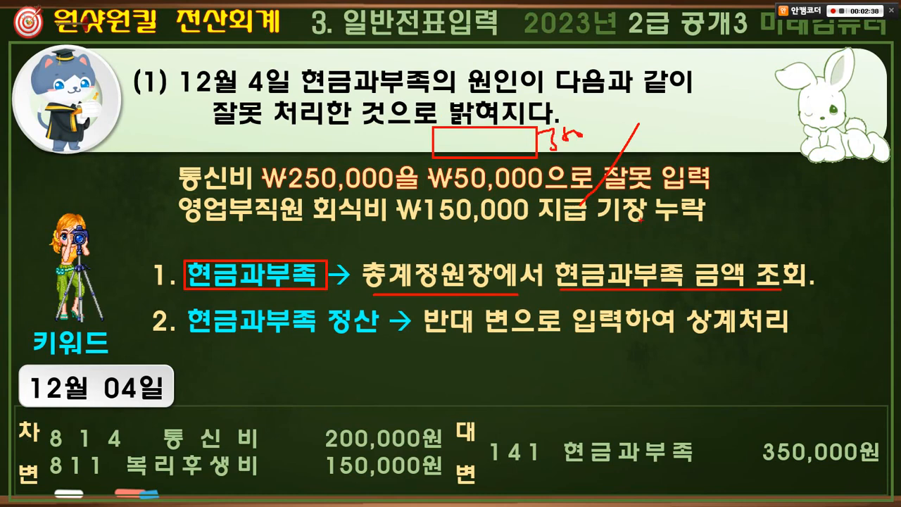
{"action": "left_click_drag", "start_coordinate": [541, 166], "coordinate": [656, 243]}
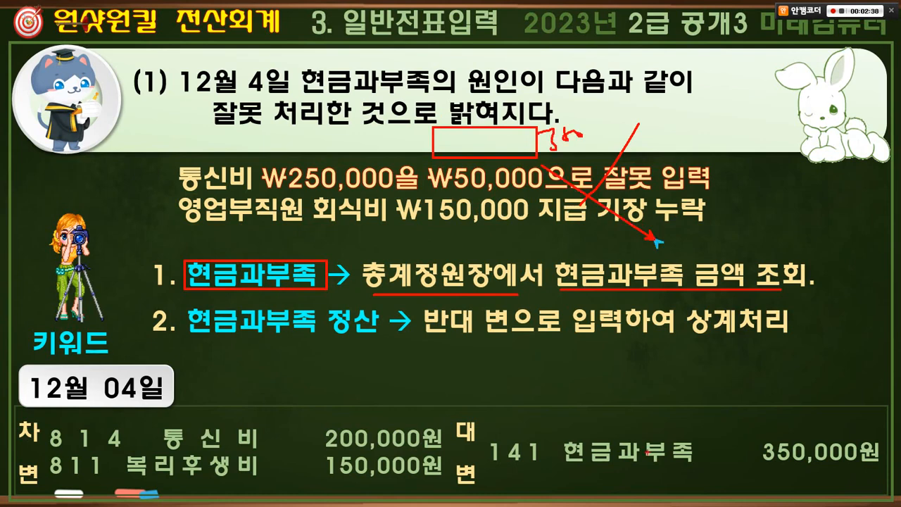
{"action": "mouse_move", "coordinate": [502, 429]}
{"action": "left_mouse_down"}
{"action": "mouse_move", "coordinate": [889, 479]}
{"action": "mouse_move", "coordinate": [892, 497]}
{"action": "left_mouse_up"}
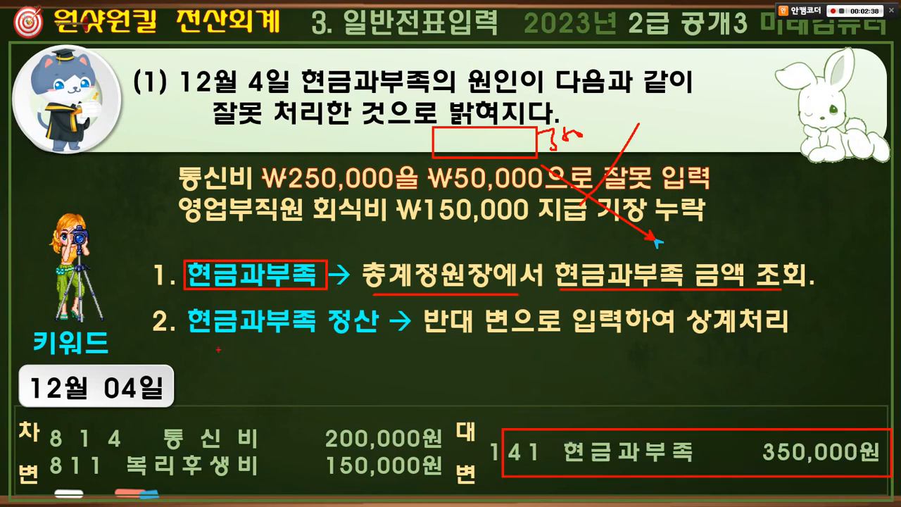
{"action": "left_click_drag", "start_coordinate": [206, 341], "coordinate": [358, 336]}
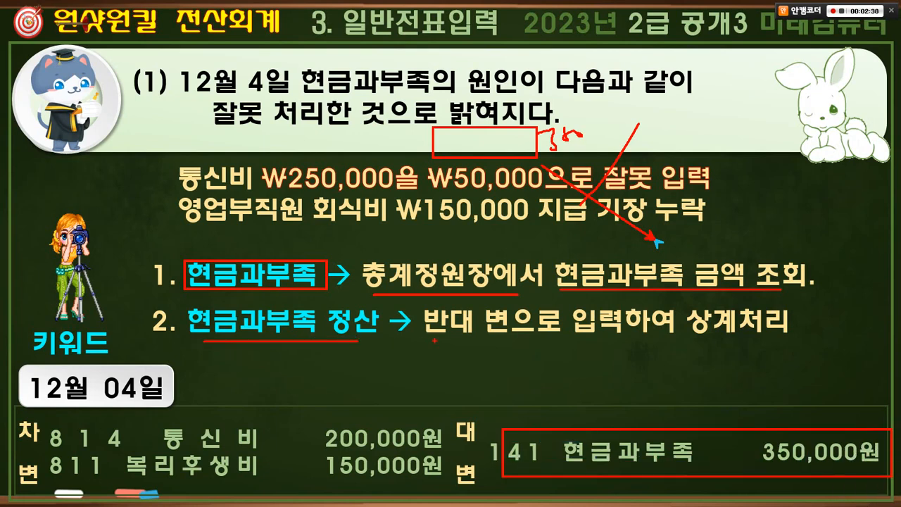
{"action": "left_click_drag", "start_coordinate": [428, 341], "coordinate": [624, 341]}
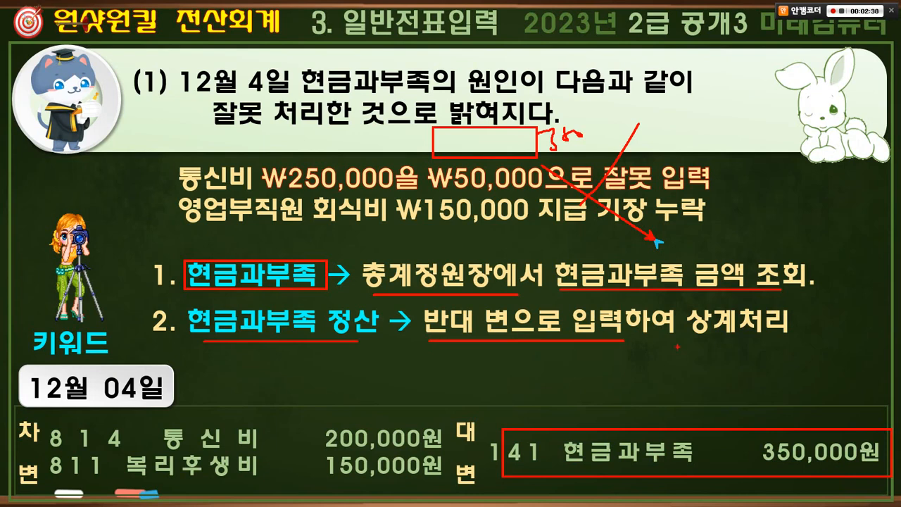
{"action": "left_click_drag", "start_coordinate": [677, 346], "coordinate": [793, 339]}
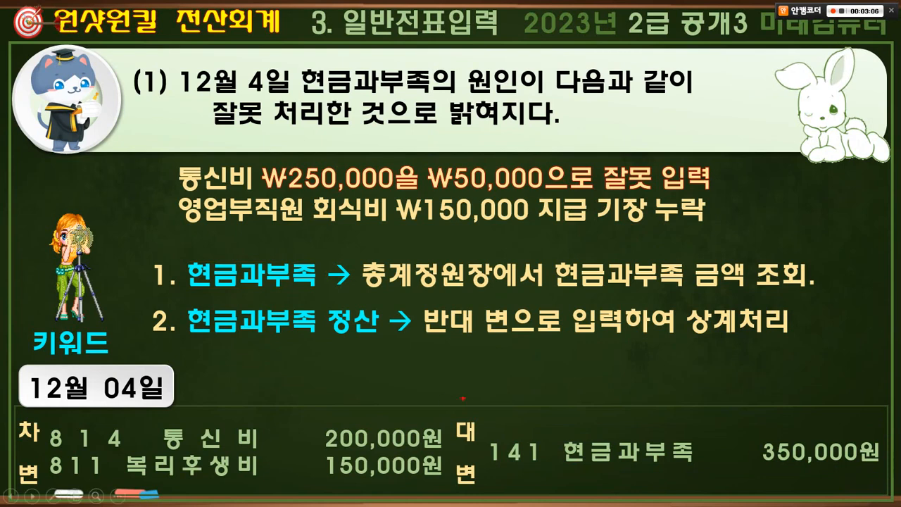
{"action": "left_click_drag", "start_coordinate": [482, 386], "coordinate": [431, 485]}
{"action": "mouse_move", "coordinate": [169, 163]}
{"action": "left_mouse_down"}
{"action": "mouse_move", "coordinate": [227, 189]}
{"action": "mouse_move", "coordinate": [407, 197]}
{"action": "left_mouse_up"}
{"action": "left_click_drag", "start_coordinate": [47, 425], "coordinate": [448, 453]}
{"action": "mouse_move", "coordinate": [334, 144]}
{"action": "left_mouse_down"}
{"action": "mouse_move", "coordinate": [337, 151]}
{"action": "mouse_move", "coordinate": [352, 134]}
{"action": "left_mouse_up"}
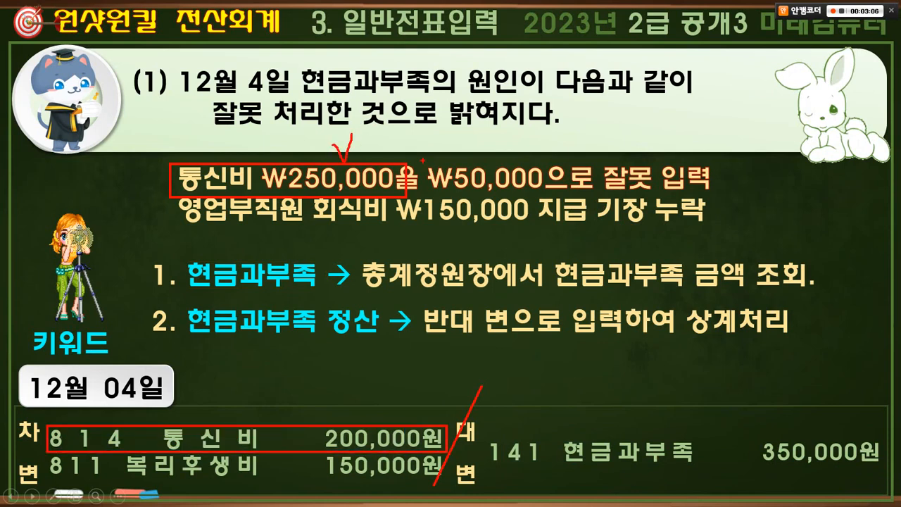
{"action": "mouse_move", "coordinate": [423, 161]}
{"action": "left_mouse_down"}
{"action": "mouse_move", "coordinate": [573, 191]}
{"action": "mouse_move", "coordinate": [718, 195]}
{"action": "left_mouse_up"}
{"action": "mouse_move", "coordinate": [595, 151]}
{"action": "left_mouse_down"}
{"action": "mouse_move", "coordinate": [633, 116]}
{"action": "mouse_move", "coordinate": [648, 122]}
{"action": "mouse_move", "coordinate": [674, 110]}
{"action": "left_mouse_up"}
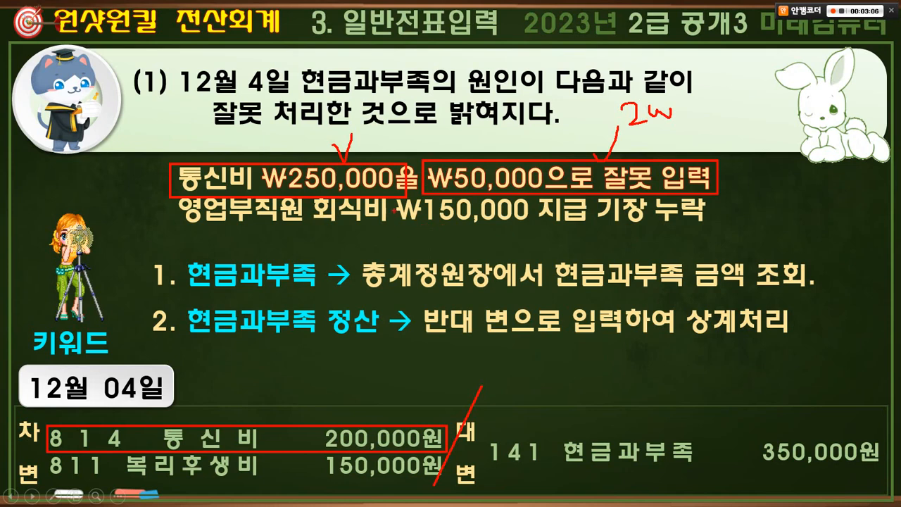
{"action": "left_click_drag", "start_coordinate": [386, 194], "coordinate": [533, 222]}
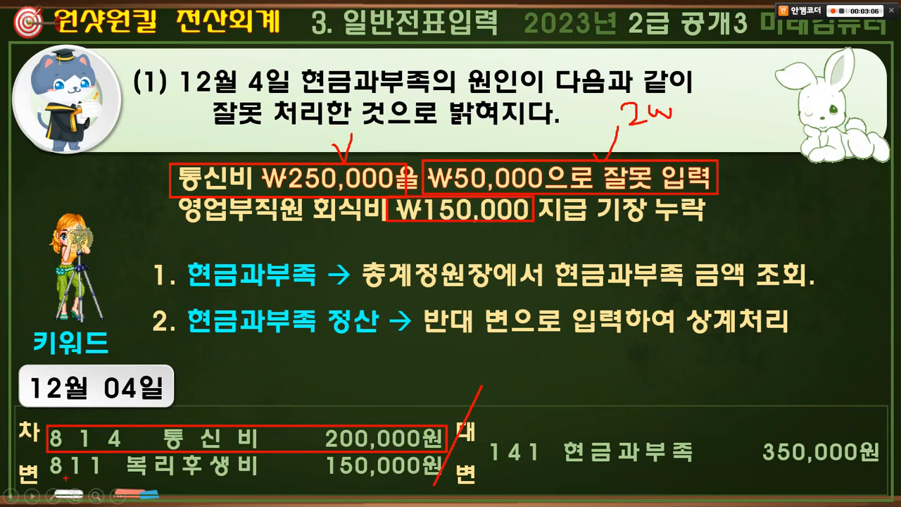
{"action": "left_click_drag", "start_coordinate": [65, 480], "coordinate": [421, 481]}
{"action": "mouse_move", "coordinate": [291, 433]}
{"action": "left_mouse_down"}
{"action": "mouse_move", "coordinate": [414, 506]}
{"action": "mouse_move", "coordinate": [394, 479]}
{"action": "left_mouse_up"}
{"action": "left_click_drag", "start_coordinate": [751, 488], "coordinate": [721, 461]}
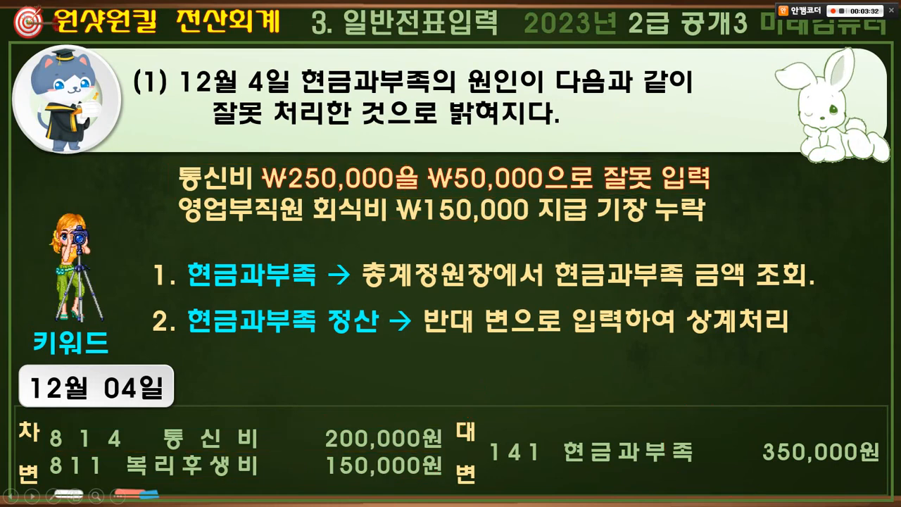
Switch to the accounting program, open general voucher entry (일반전표입력) and set the voucher date to December 4
{"action": "key", "text": "alt+Tab"}
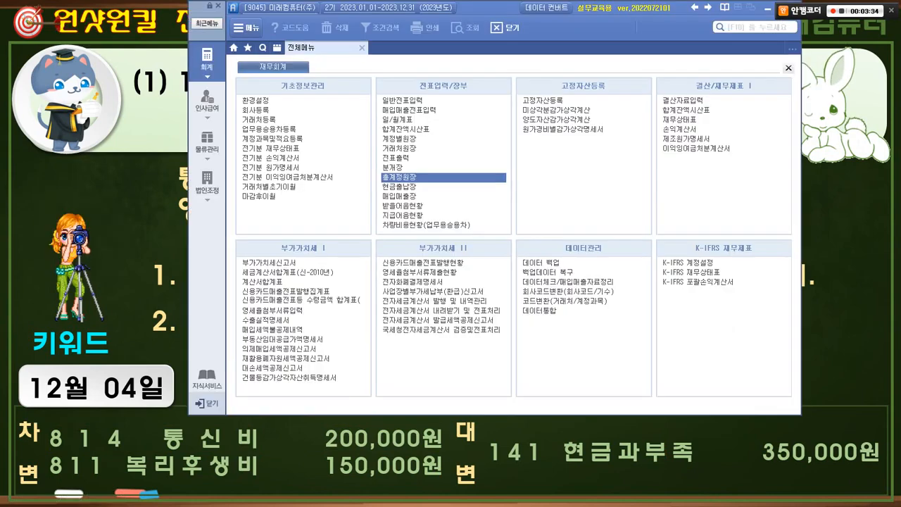
{"action": "left_click", "coordinate": [403, 101]}
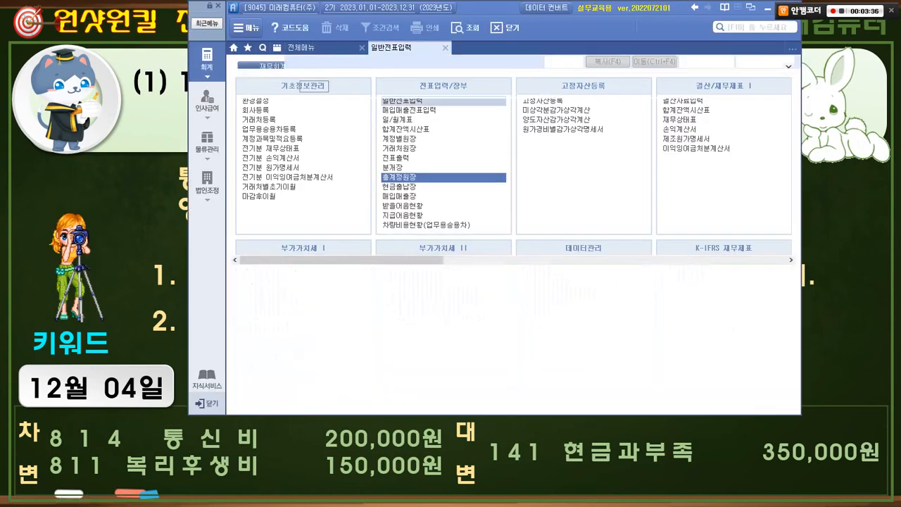
{"action": "type", "text": "12"}
{"action": "key", "text": "Return"}
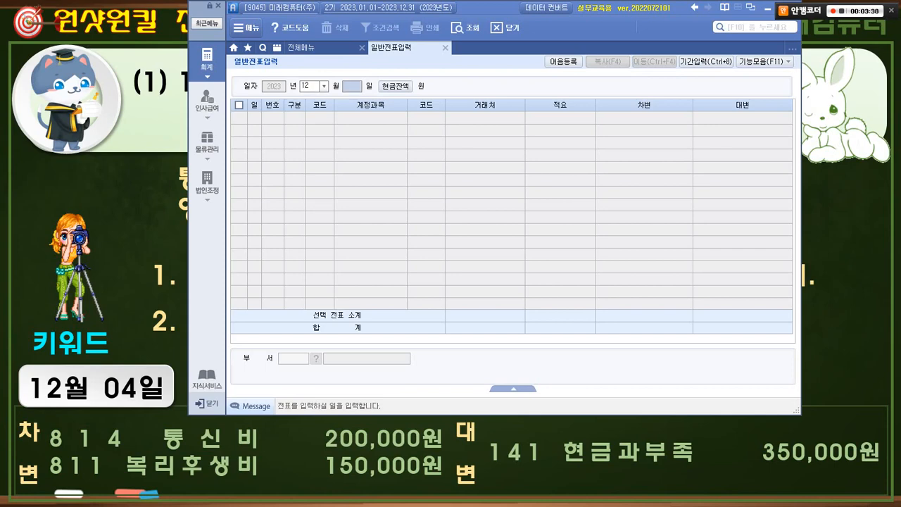
{"action": "type", "text": "04"}
{"action": "key", "text": "Return"}
Start a debit (차변) line in the December 4 voucher and look up accounts matching 통신
{"action": "type", "text": "3"}
{"action": "key", "text": "Return"}
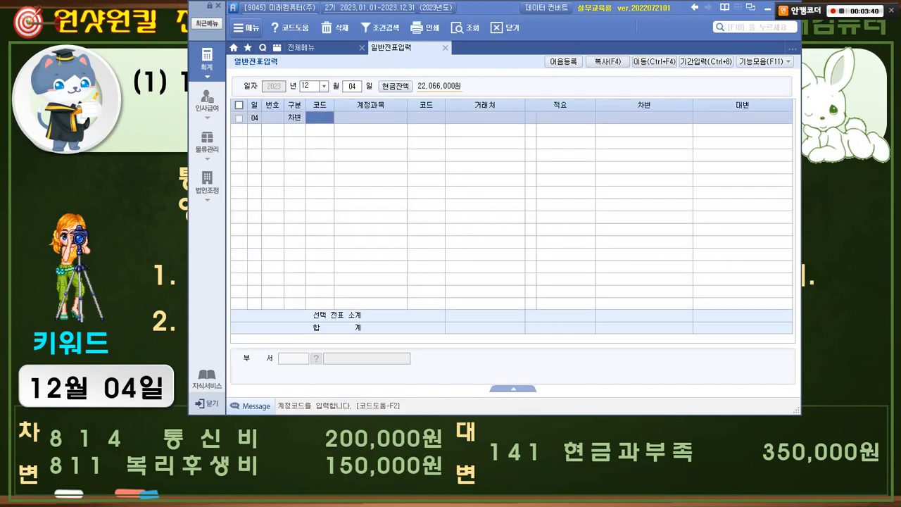
{"action": "type", "text": "통신"}
{"action": "key", "text": "Return"}
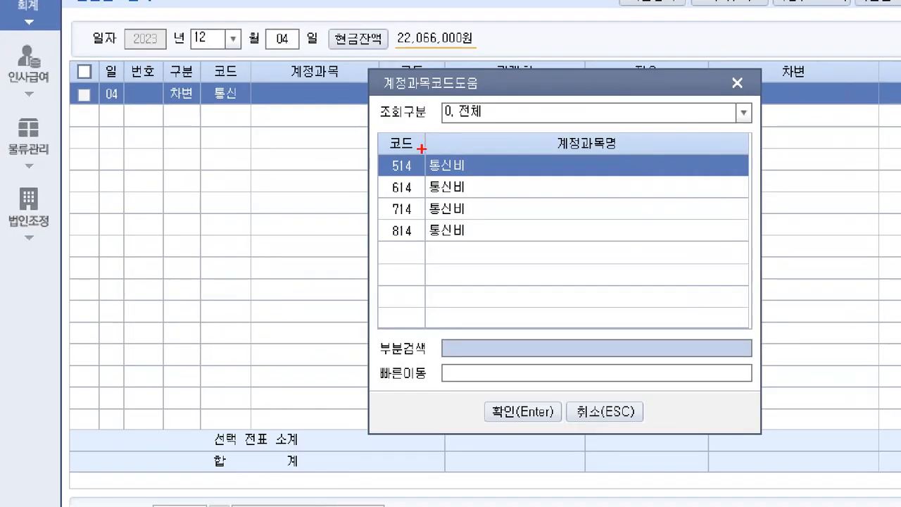
{"action": "mouse_move", "coordinate": [379, 148]}
{"action": "left_mouse_down"}
{"action": "mouse_move", "coordinate": [427, 163]}
{"action": "mouse_move", "coordinate": [486, 203]}
{"action": "mouse_move", "coordinate": [488, 219]}
{"action": "left_mouse_up"}
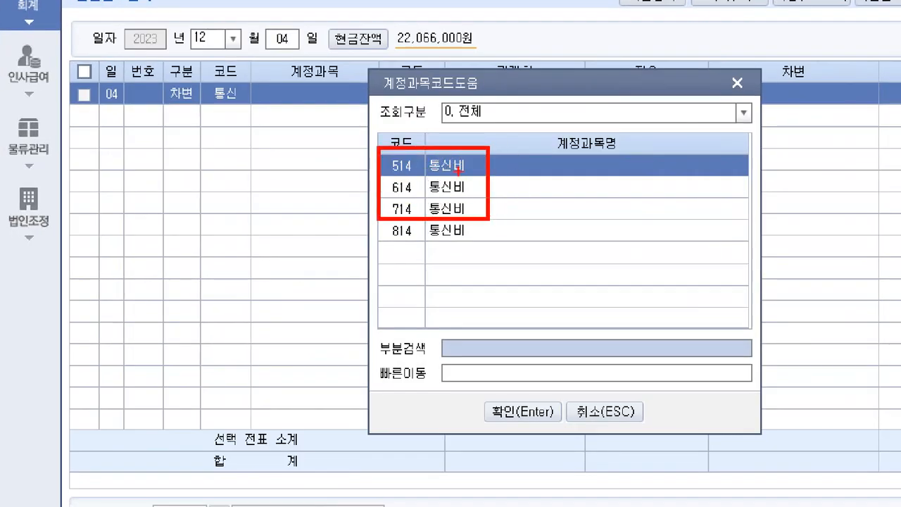
{"action": "left_click_drag", "start_coordinate": [489, 148], "coordinate": [379, 217]}
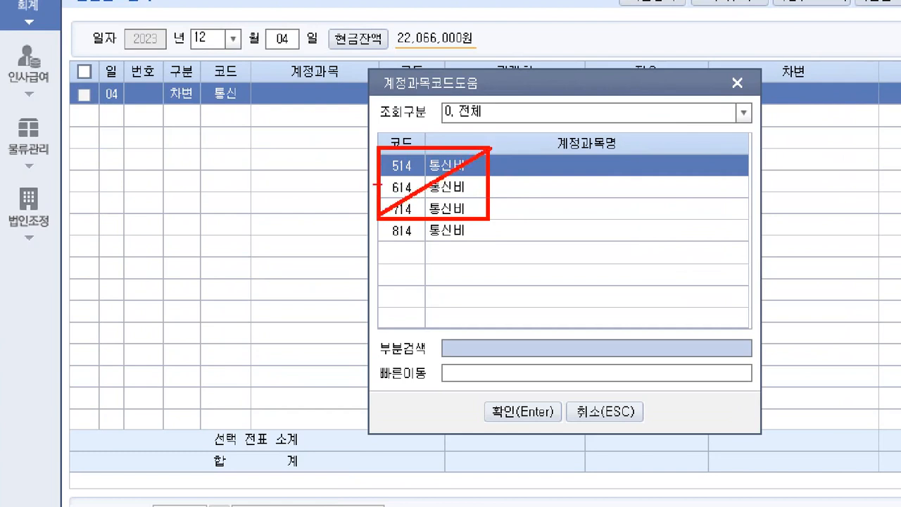
{"action": "left_click_drag", "start_coordinate": [381, 149], "coordinate": [487, 216]}
{"action": "key", "text": "Escape"}
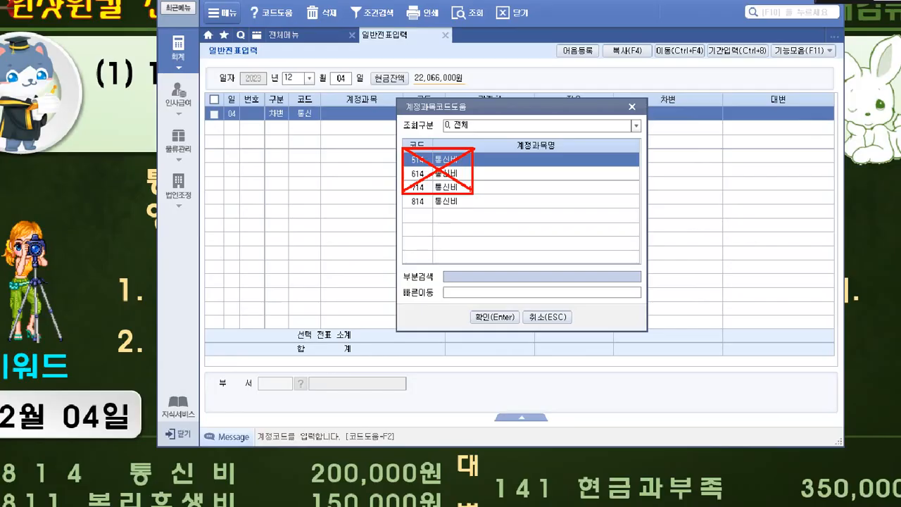
Choose account 814 통신비 for the debit line and enter a debit amount of 200,000
{"action": "left_click", "coordinate": [465, 196]}
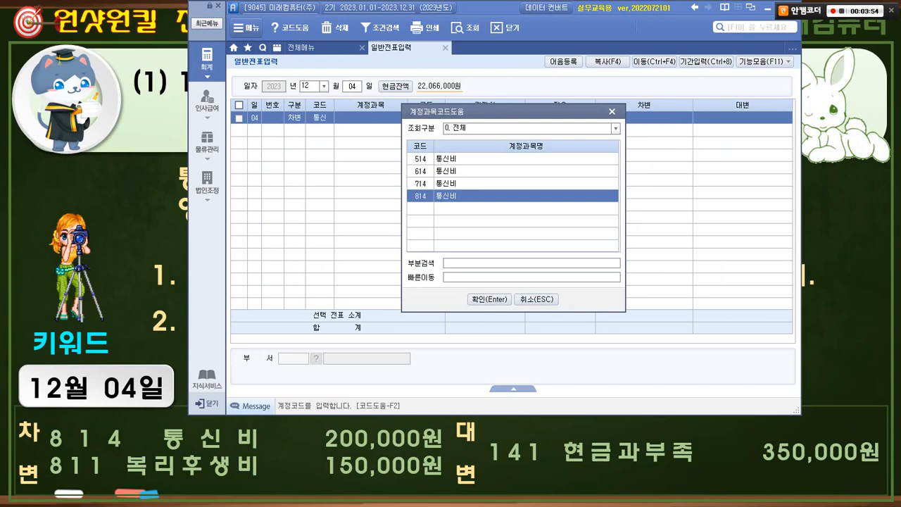
{"action": "key", "text": "Return"}
{"action": "key", "text": "Return"}
{"action": "key", "text": "Return"}
{"action": "key", "text": "Return"}
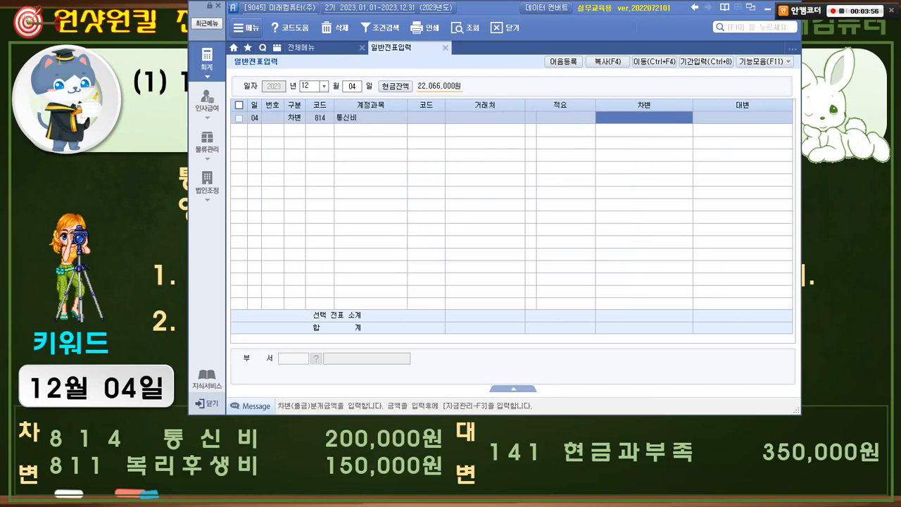
{"action": "type", "text": "2000000"}
{"action": "key", "text": "Return"}
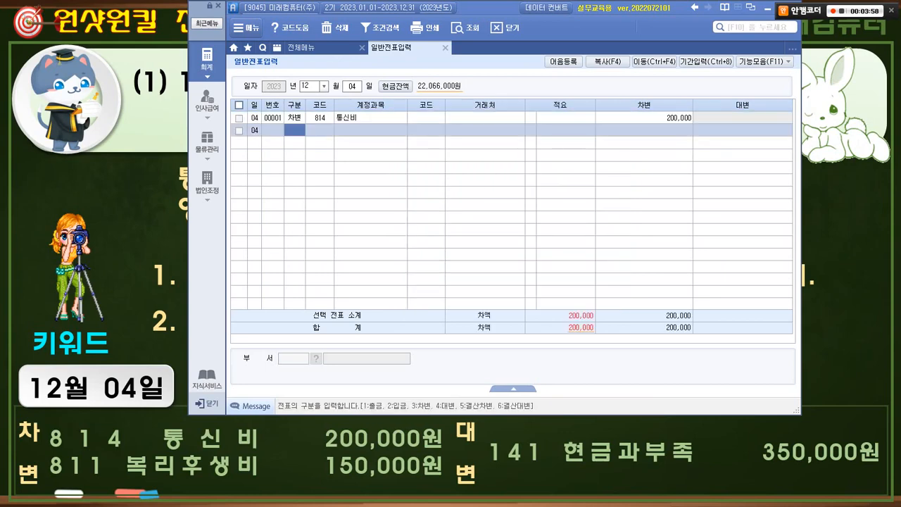
Add a second debit line for account 811 복리후생비 with an amount of 150,000
{"action": "type", "text": "3"}
{"action": "type", "text": "81"}
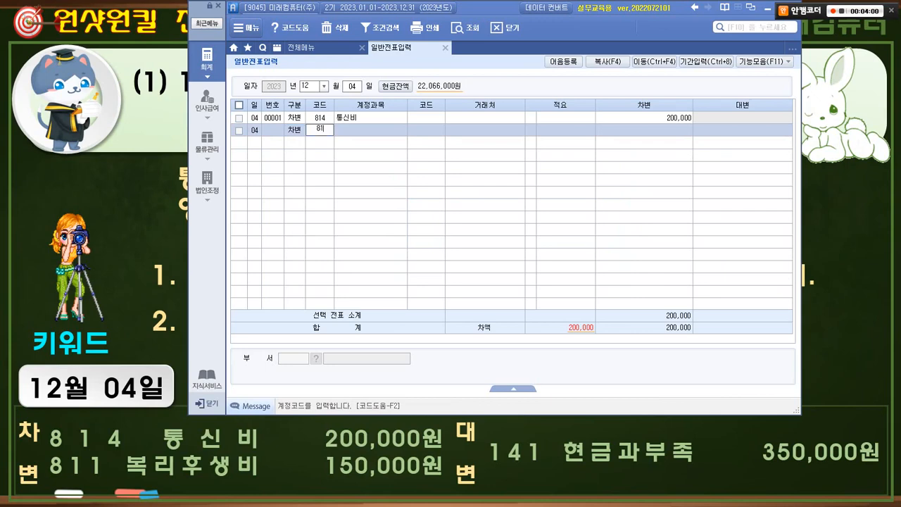
{"action": "type", "text": "1"}
{"action": "key", "text": "Return"}
{"action": "key", "text": "Return"}
{"action": "key", "text": "Return"}
{"action": "type", "text": "1"}
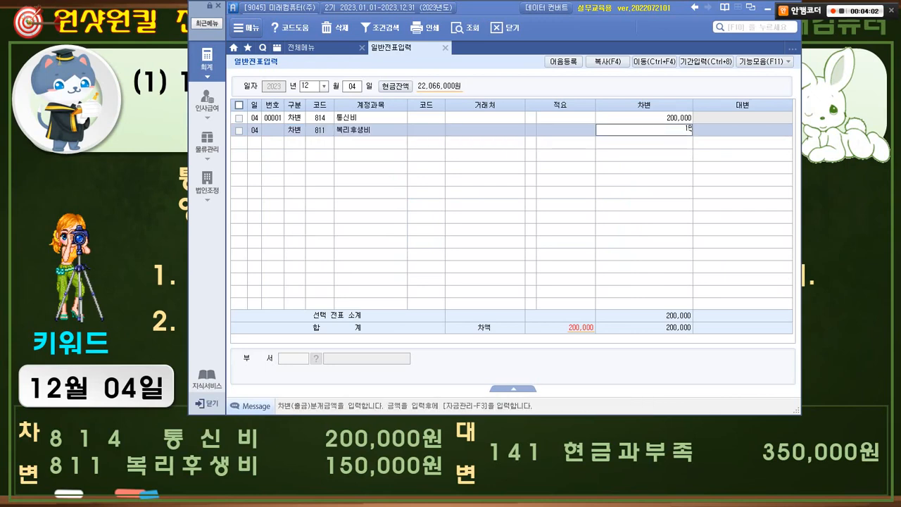
{"action": "key", "text": "Return"}
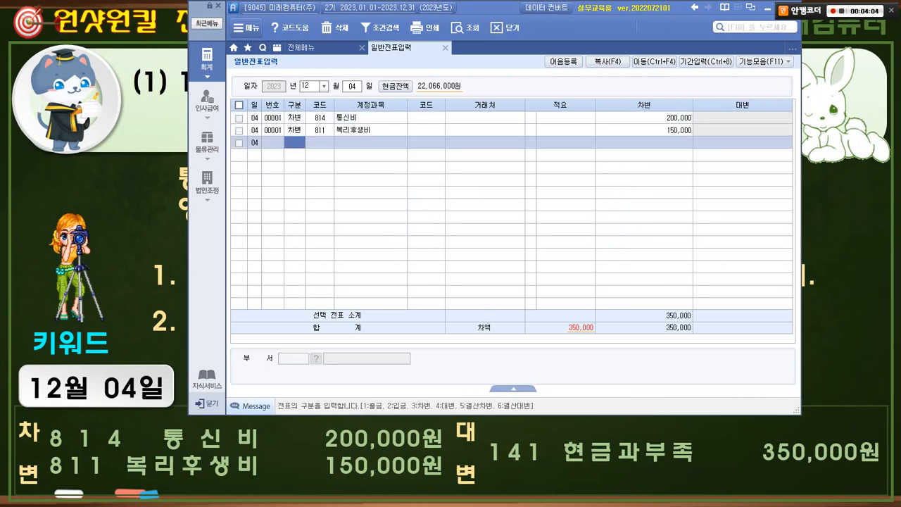
Add a credit (대변) line for account 141 현금과부족 with an amount of 350,000 and complete the voucher
{"action": "type", "text": "4"}
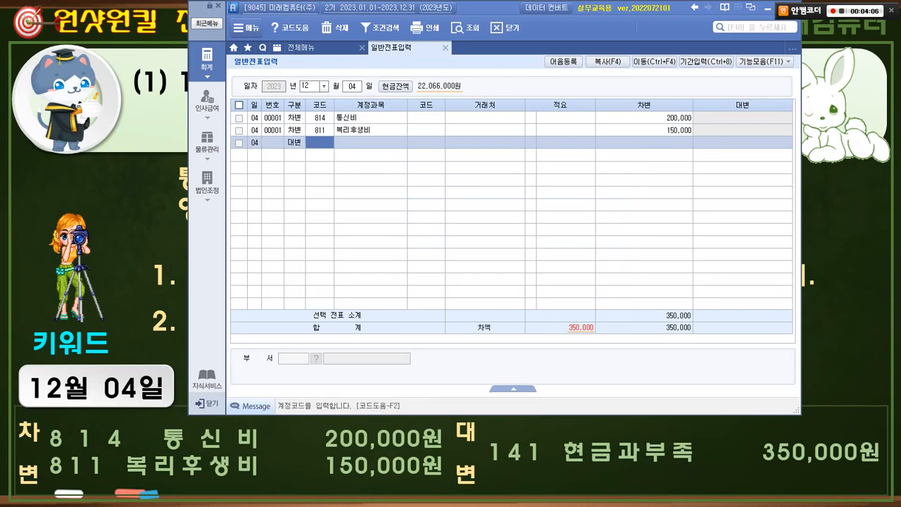
{"action": "type", "text": "현금"}
{"action": "key", "text": "Return"}
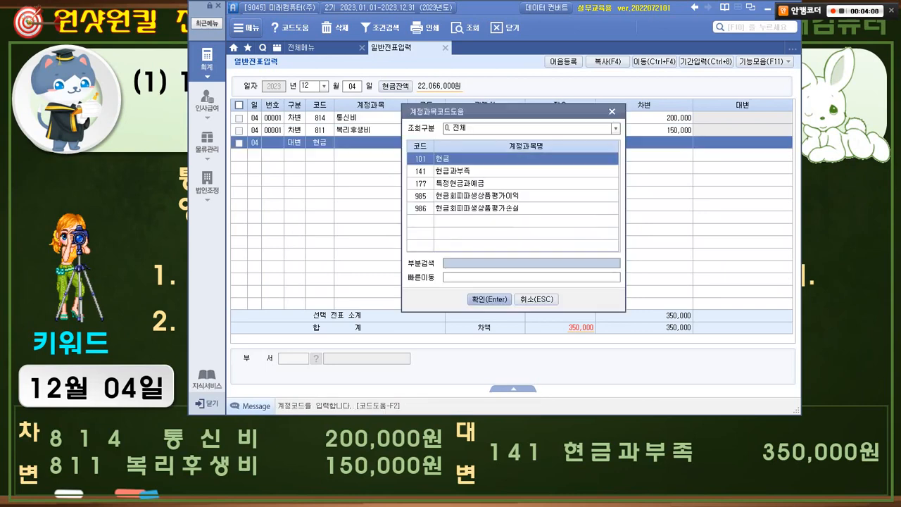
{"action": "key", "text": "Down"}
{"action": "key", "text": "Return"}
{"action": "key", "text": "Return"}
{"action": "key", "text": "Return"}
{"action": "key", "text": "Return"}
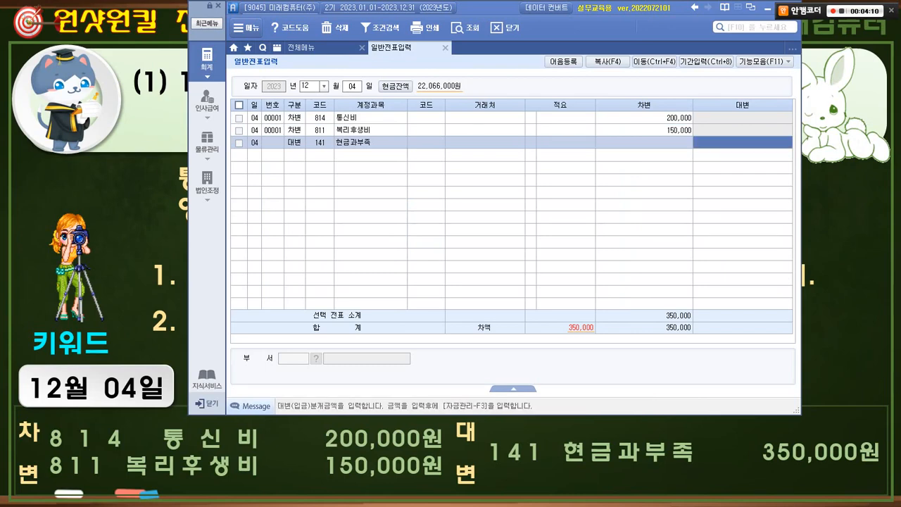
{"action": "type", "text": "350,000"}
{"action": "key", "text": "Return"}
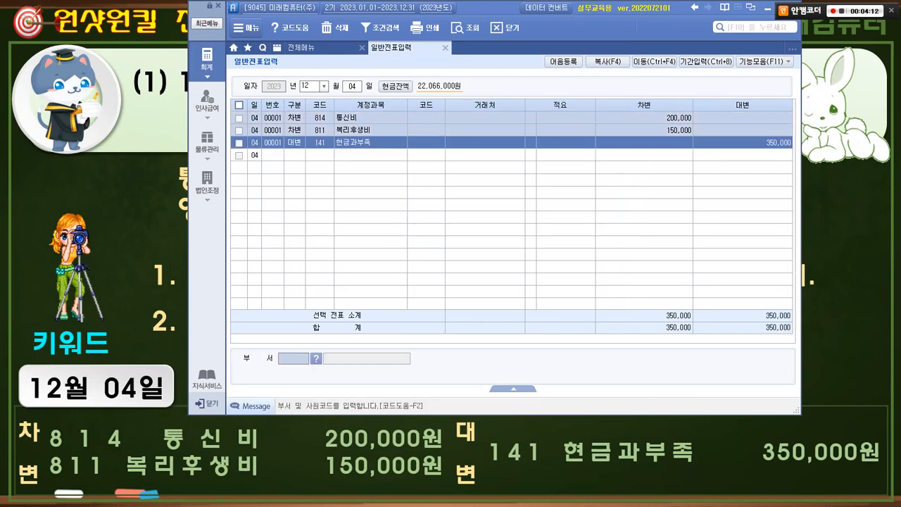
{"action": "key", "text": "Return"}
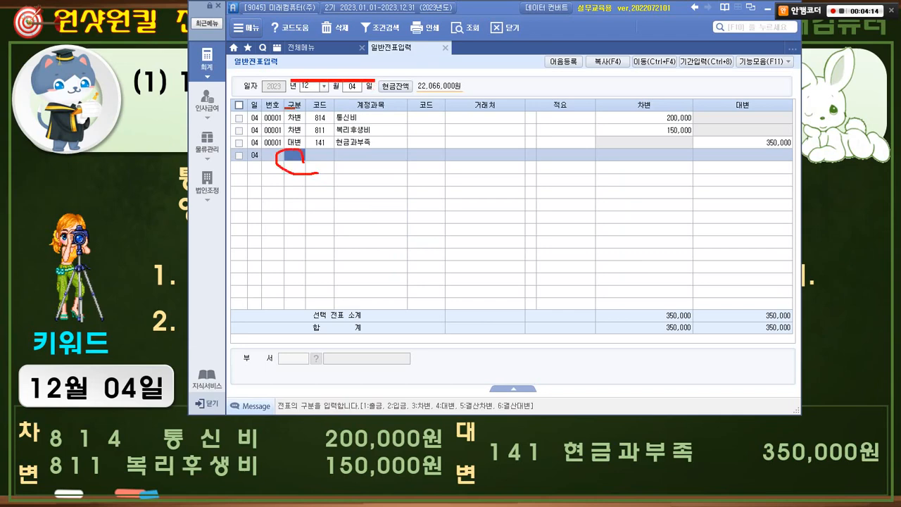
{"action": "mouse_move", "coordinate": [285, 109]}
{"action": "left_mouse_down"}
{"action": "mouse_move", "coordinate": [333, 131]}
{"action": "mouse_move", "coordinate": [386, 132]}
{"action": "left_mouse_up"}
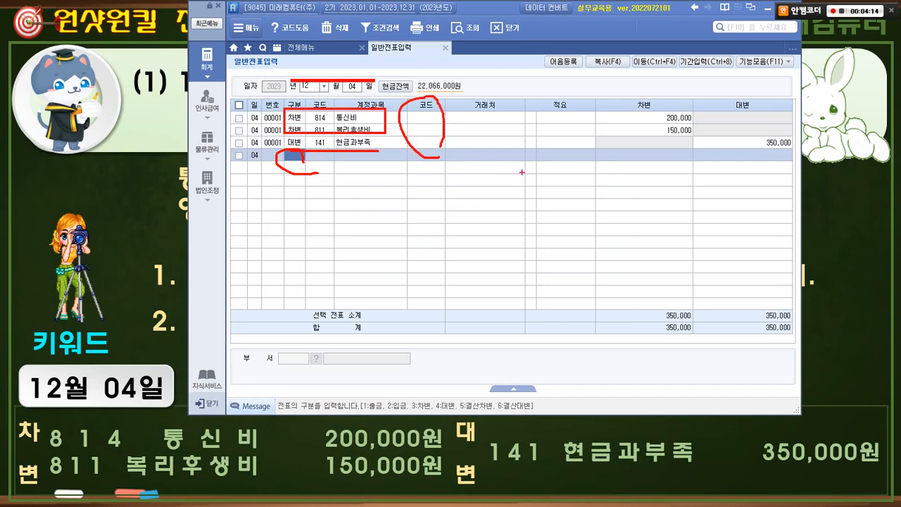
{"action": "mouse_move", "coordinate": [637, 110]}
{"action": "left_mouse_down"}
{"action": "mouse_move", "coordinate": [778, 132]}
{"action": "mouse_move", "coordinate": [795, 156]}
{"action": "left_mouse_up"}
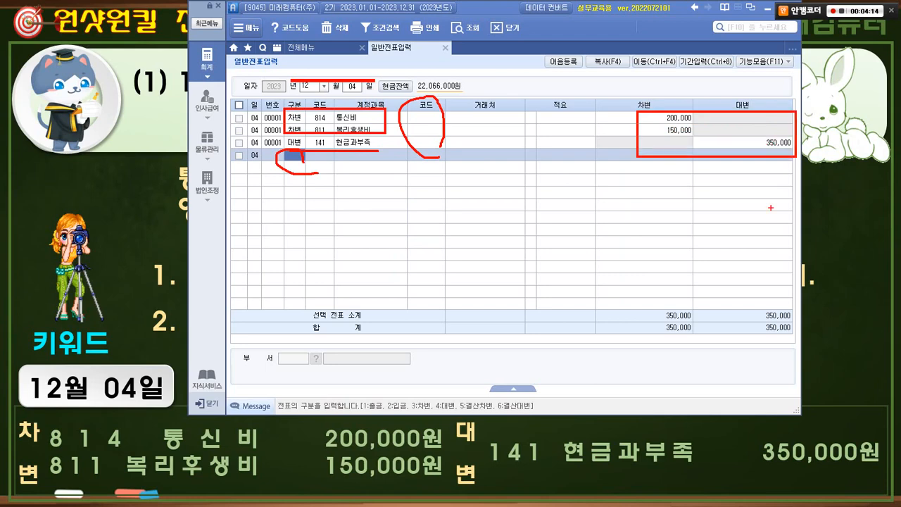
{"action": "left_click_drag", "start_coordinate": [646, 302], "coordinate": [810, 341]}
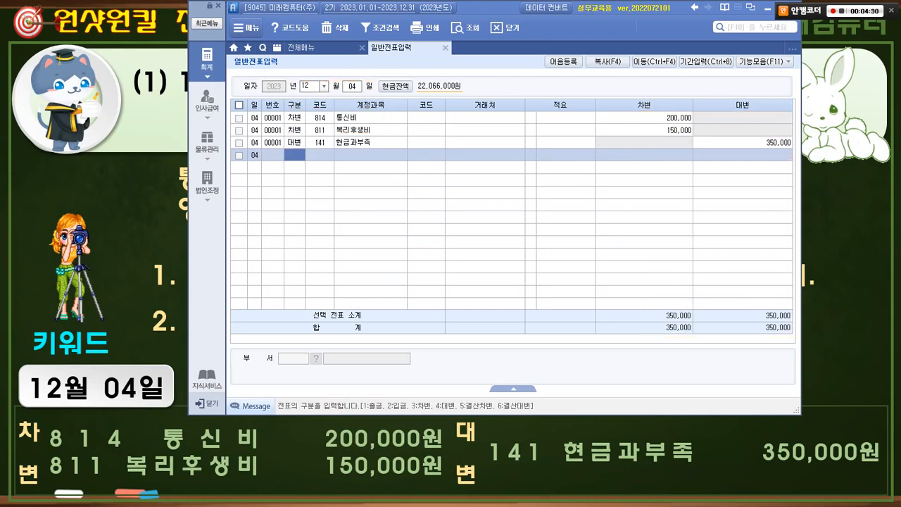
Switch back to the problem slide and advance to problem (2), the December 10 disposal of the 우수전자(주) shares
{"action": "key", "text": "alt+Tab"}
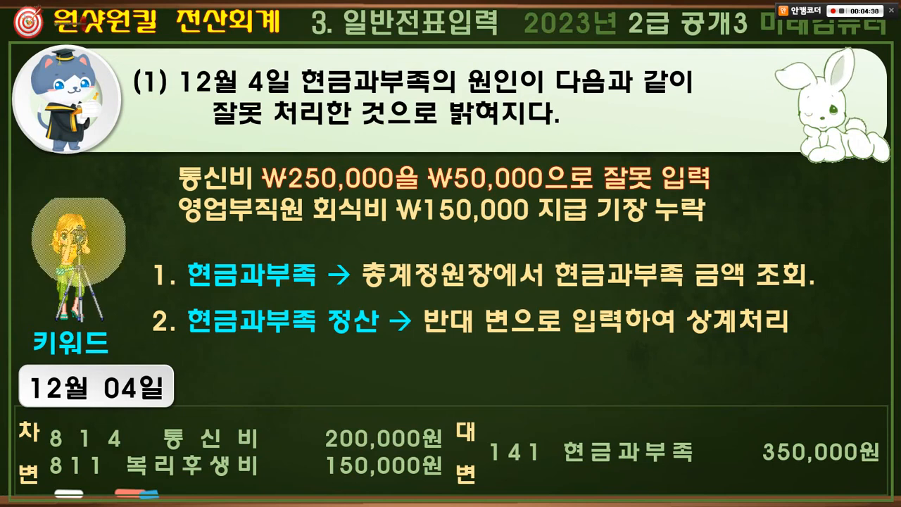
{"action": "key", "text": "Right"}
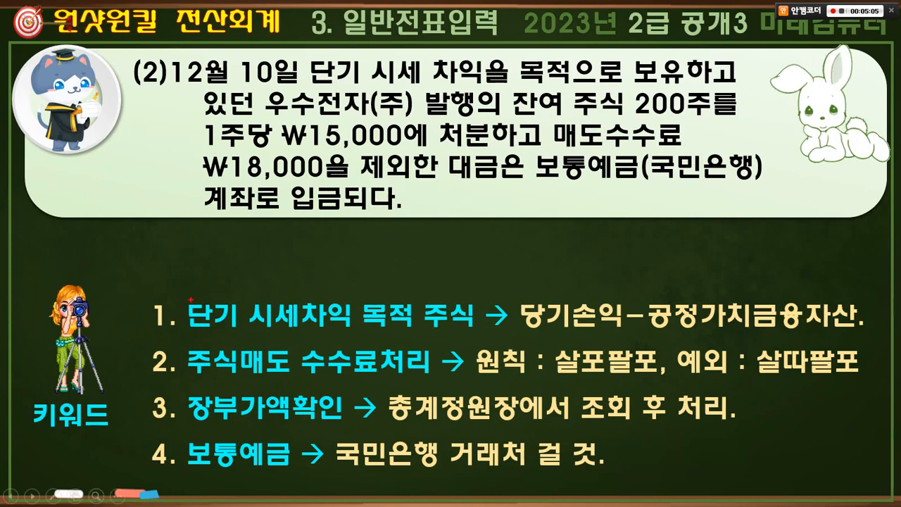
{"action": "left_click_drag", "start_coordinate": [187, 299], "coordinate": [477, 338]}
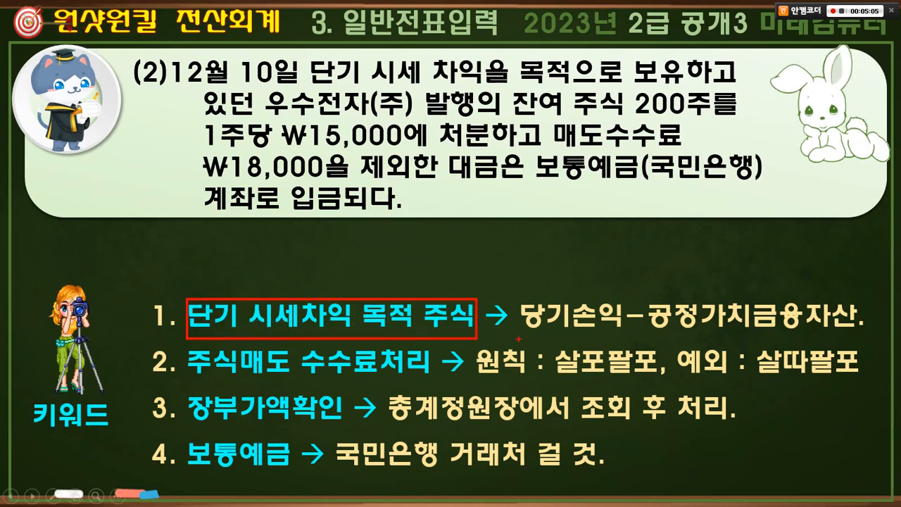
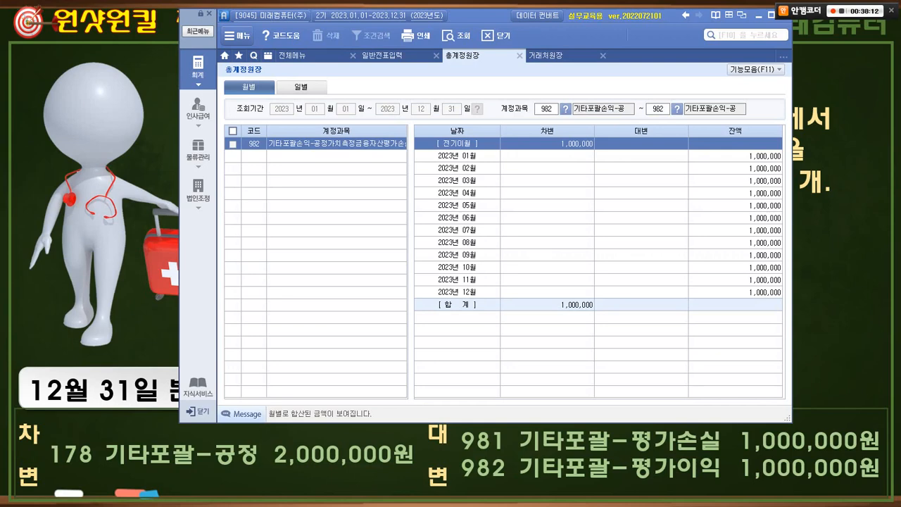
Compare the December balance of account 982 in the general ledger with the December 31 closing entry on the slide
{"action": "mouse_move", "coordinate": [737, 286]}
{"action": "left_mouse_down"}
{"action": "mouse_move", "coordinate": [793, 303]}
{"action": "mouse_move", "coordinate": [775, 271]}
{"action": "mouse_move", "coordinate": [796, 314]}
{"action": "left_mouse_up"}
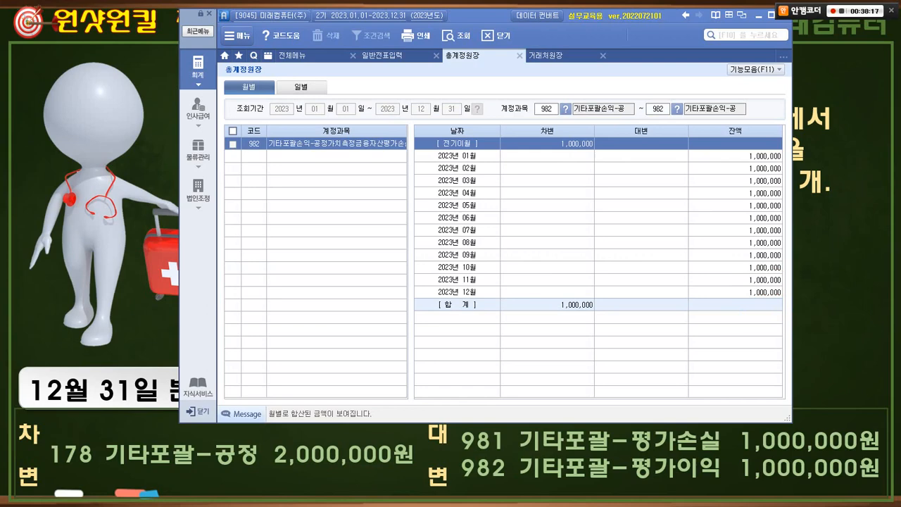
{"action": "left_click", "coordinate": [642, 255]}
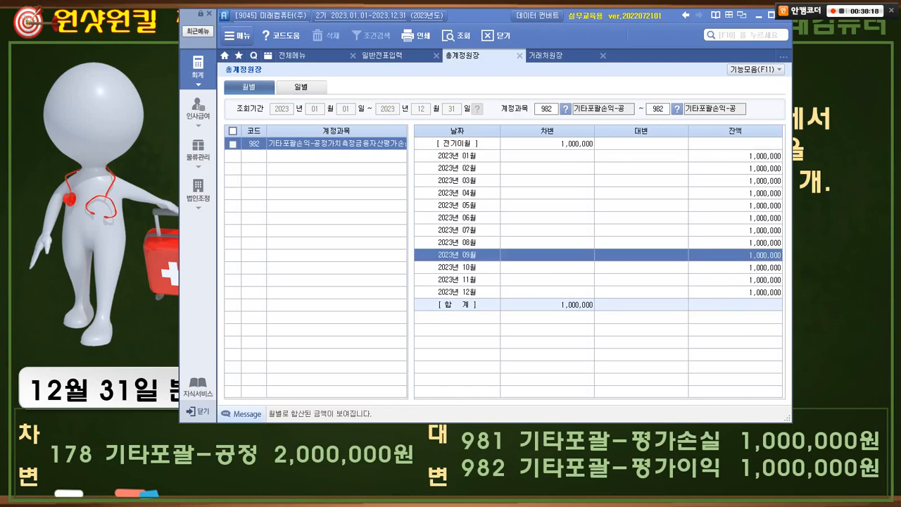
{"action": "key", "text": "alt+Tab"}
{"action": "left_click_drag", "start_coordinate": [512, 378], "coordinate": [443, 490]}
{"action": "mouse_move", "coordinate": [51, 426]}
{"action": "left_mouse_down"}
{"action": "mouse_move", "coordinate": [125, 459]}
{"action": "mouse_move", "coordinate": [411, 479]}
{"action": "left_mouse_up"}
{"action": "mouse_move", "coordinate": [326, 406]}
{"action": "left_mouse_down"}
{"action": "mouse_move", "coordinate": [338, 436]}
{"action": "mouse_move", "coordinate": [345, 425]}
{"action": "left_mouse_up"}
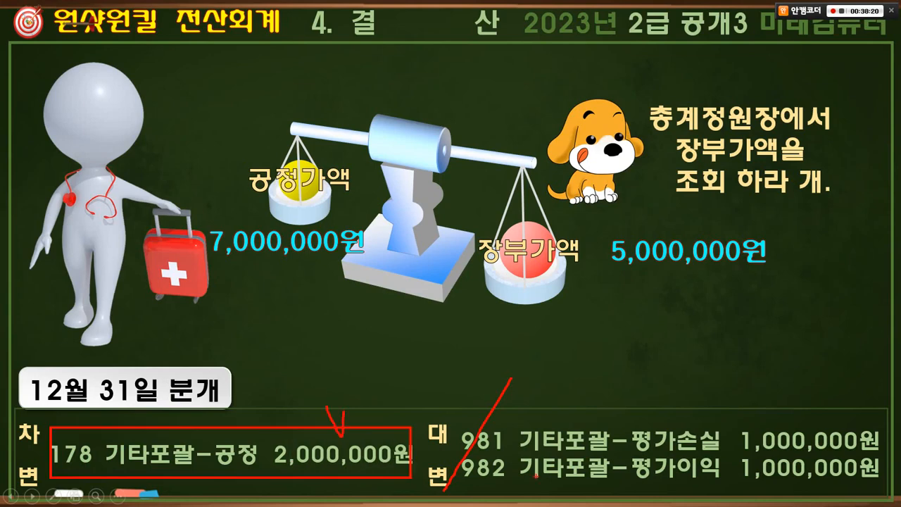
{"action": "mouse_move", "coordinate": [479, 457]}
{"action": "left_mouse_down"}
{"action": "mouse_move", "coordinate": [648, 482]}
{"action": "mouse_move", "coordinate": [890, 481]}
{"action": "left_mouse_up"}
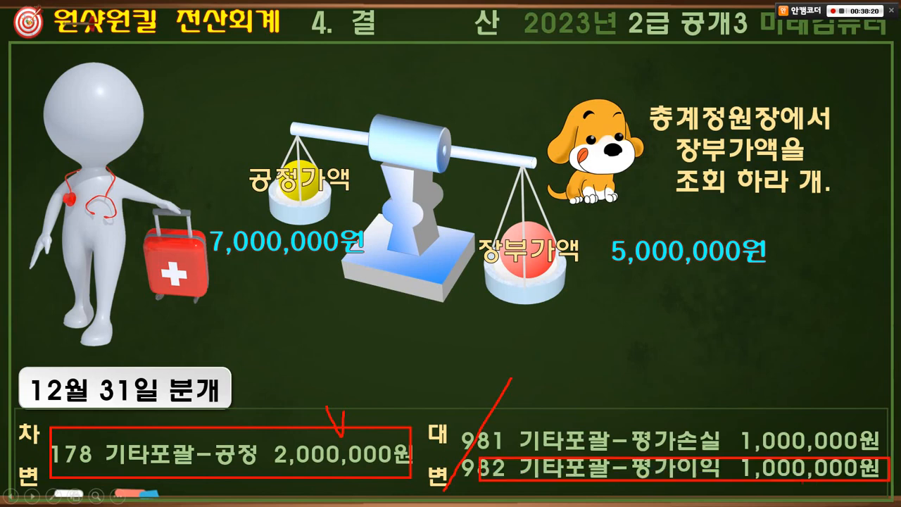
{"action": "left_click_drag", "start_coordinate": [734, 463], "coordinate": [739, 472]}
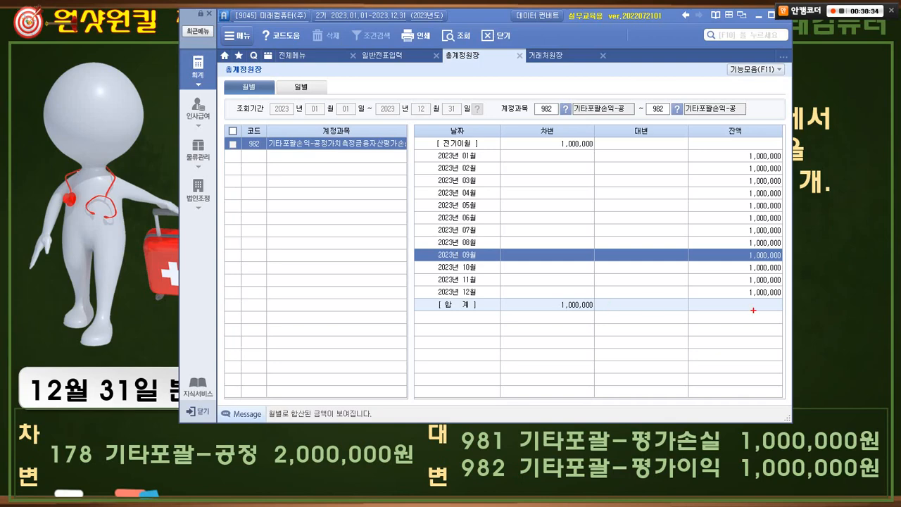
{"action": "left_click_drag", "start_coordinate": [758, 314], "coordinate": [760, 321]}
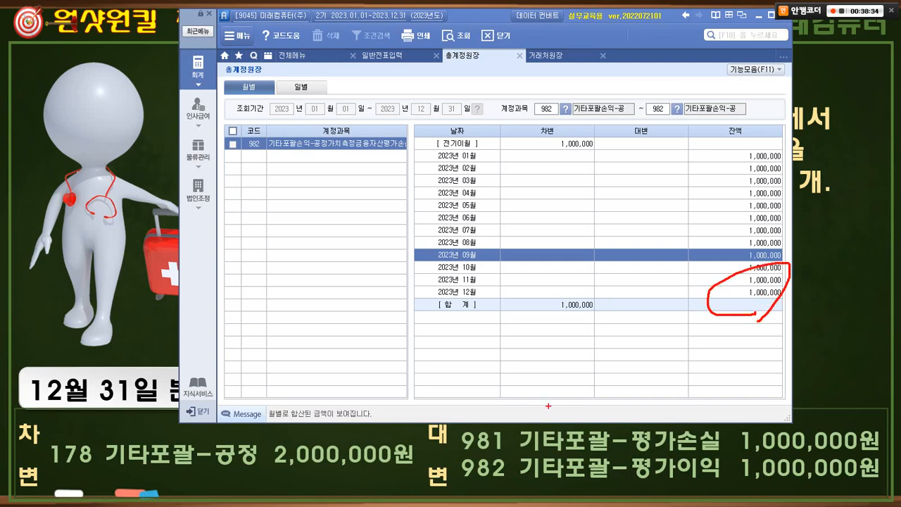
{"action": "mouse_move", "coordinate": [462, 426]}
{"action": "left_mouse_down"}
{"action": "mouse_move", "coordinate": [548, 451]}
{"action": "mouse_move", "coordinate": [731, 454]}
{"action": "left_mouse_up"}
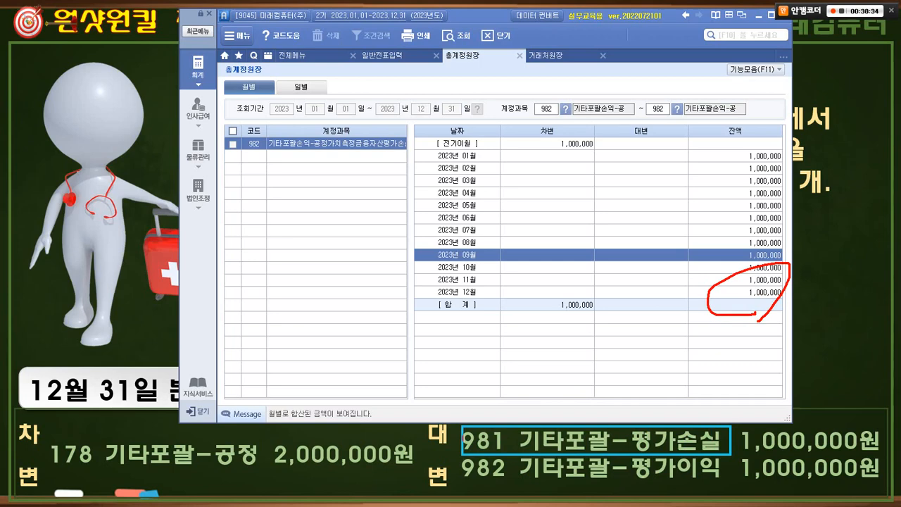
{"action": "left_click_drag", "start_coordinate": [730, 454], "coordinate": [876, 454]}
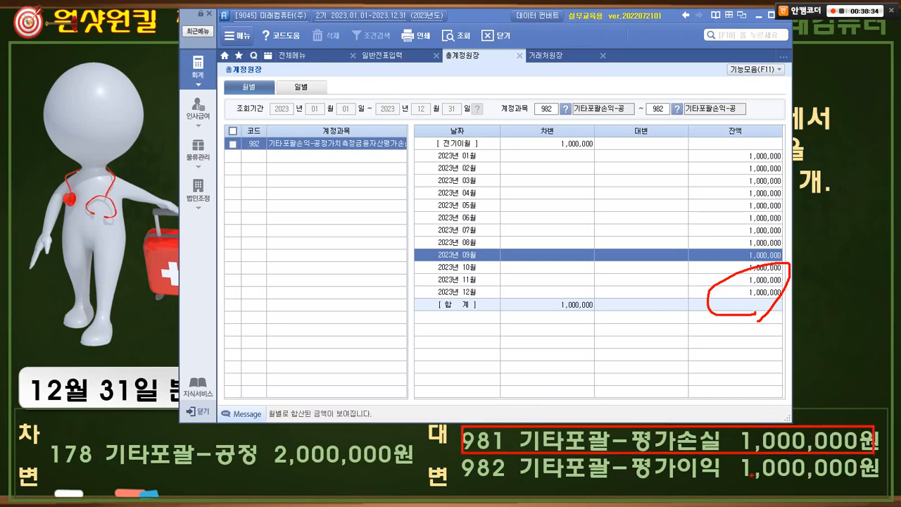
{"action": "left_click_drag", "start_coordinate": [737, 463], "coordinate": [743, 476]}
{"action": "left_click_drag", "start_coordinate": [528, 474], "coordinate": [600, 477]}
{"action": "left_click_drag", "start_coordinate": [630, 486], "coordinate": [730, 485]}
{"action": "mouse_move", "coordinate": [712, 427]}
{"action": "left_mouse_down"}
{"action": "mouse_move", "coordinate": [728, 411]}
{"action": "mouse_move", "coordinate": [675, 442]}
{"action": "mouse_move", "coordinate": [662, 422]}
{"action": "mouse_move", "coordinate": [589, 434]}
{"action": "mouse_move", "coordinate": [603, 415]}
{"action": "mouse_move", "coordinate": [568, 426]}
{"action": "mouse_move", "coordinate": [576, 433]}
{"action": "mouse_move", "coordinate": [583, 417]}
{"action": "left_mouse_up"}
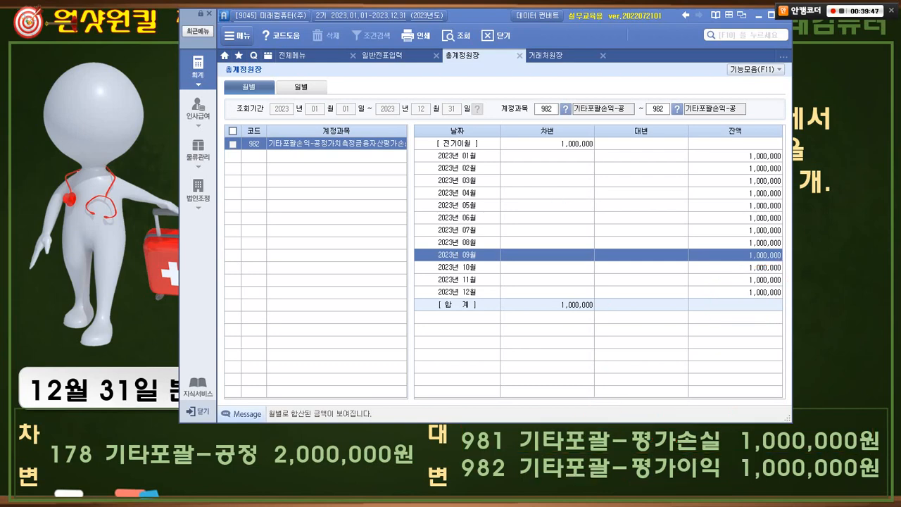
Return to 일반전표입력 and add a December 31 debit (차변) line for account 178 with an amount of 2,000,000
{"action": "left_click", "coordinate": [391, 56]}
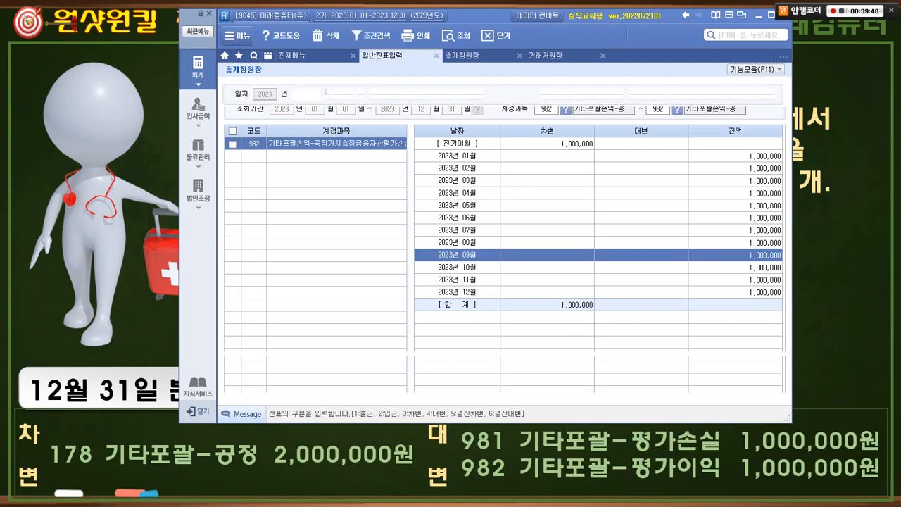
{"action": "type", "text": "3"}
{"action": "key", "text": "Return"}
{"action": "type", "text": "178"}
{"action": "key", "text": "Return"}
{"action": "key", "text": "Return"}
{"action": "key", "text": "Return"}
{"action": "key", "text": "Return"}
{"action": "type", "text": "2000000"}
{"action": "key", "text": "Return"}
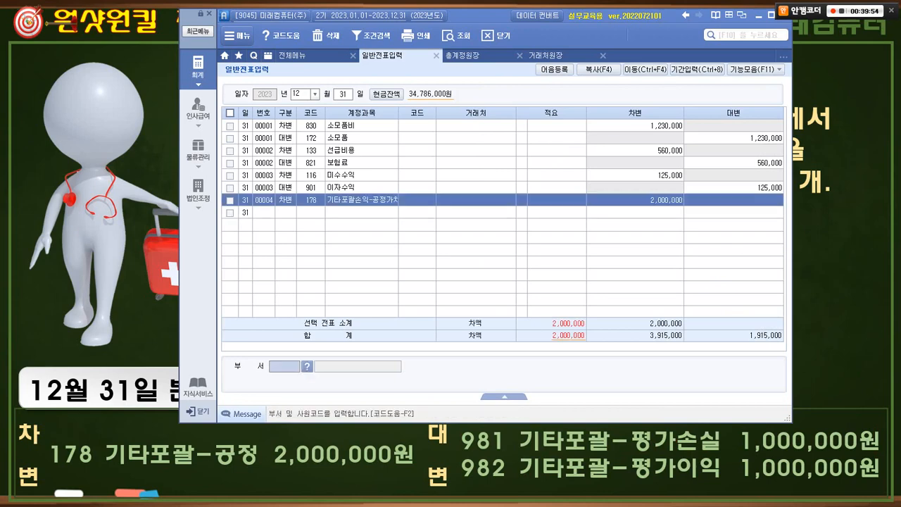
Look up accounts matching 기타 and add a credit (대변) line for account 982 평가손실 with an amount of 1,000,000
{"action": "type", "text": "4"}
{"action": "key", "text": "Return"}
{"action": "type", "text": "기타"}
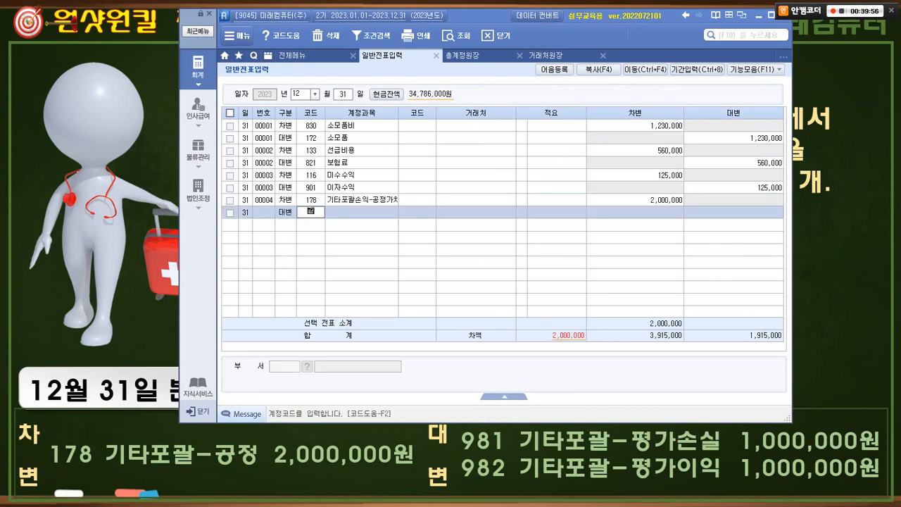
{"action": "key", "text": "Return"}
{"action": "key", "text": "Down"}
{"action": "key", "text": "Down"}
{"action": "key", "text": "Down"}
{"action": "key", "text": "Down"}
{"action": "key", "text": "Down"}
{"action": "key", "text": "Down"}
{"action": "key", "text": "Down"}
{"action": "key", "text": "Down"}
{"action": "key", "text": "Down"}
{"action": "key", "text": "Down"}
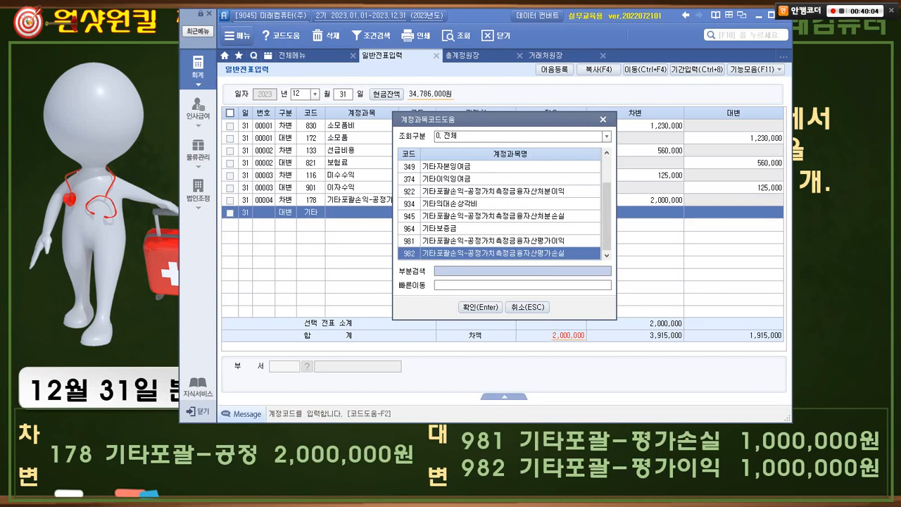
{"action": "key", "text": "Return"}
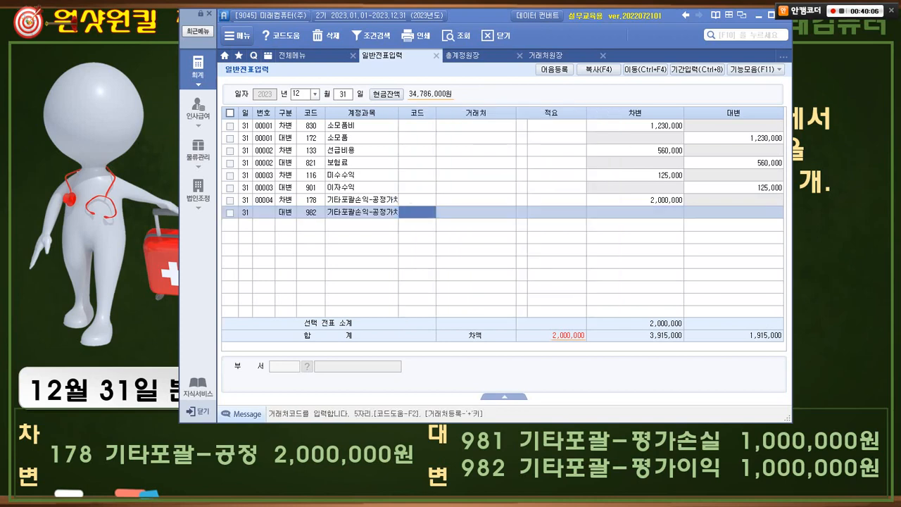
{"action": "key", "text": "Return"}
{"action": "key", "text": "Return"}
{"action": "key", "text": "Return"}
{"action": "key", "text": "Return"}
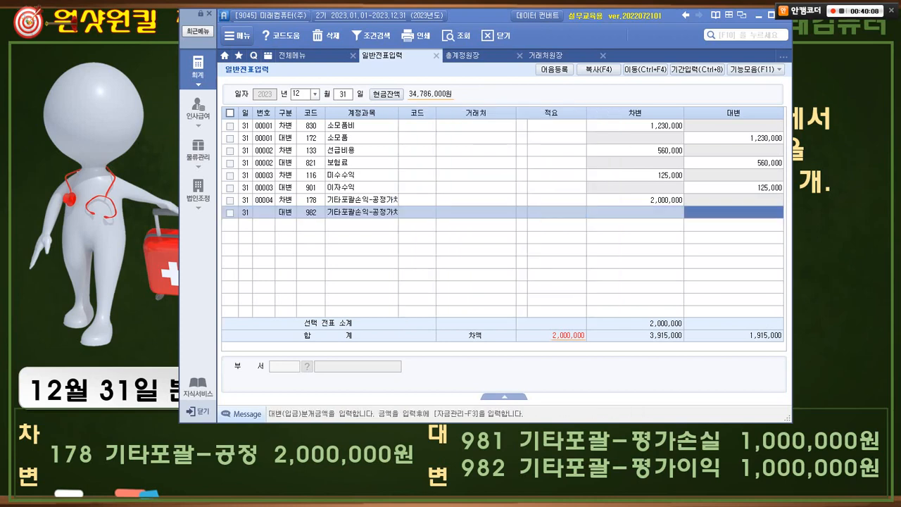
{"action": "type", "text": "1000000"}
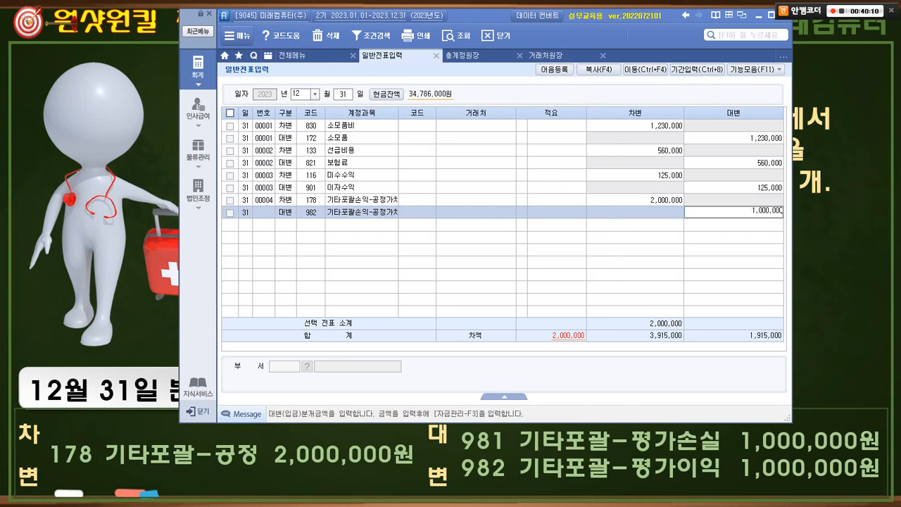
{"action": "key", "text": "Return"}
{"action": "key", "text": "Return"}
Complete the voucher with a credit (대변) line for account 981 평가이익, found by searching 기타, with an amount of 1,000,000
{"action": "type", "text": "4"}
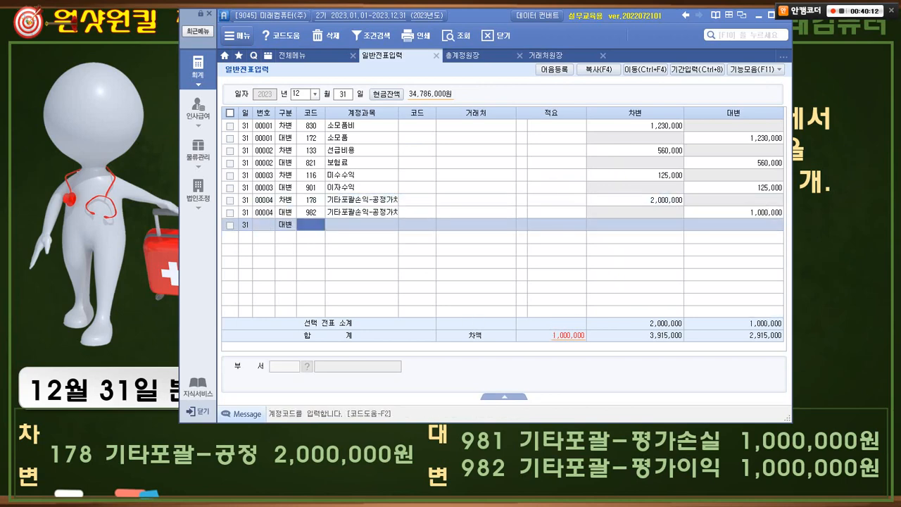
{"action": "type", "text": "기타"}
{"action": "key", "text": "Return"}
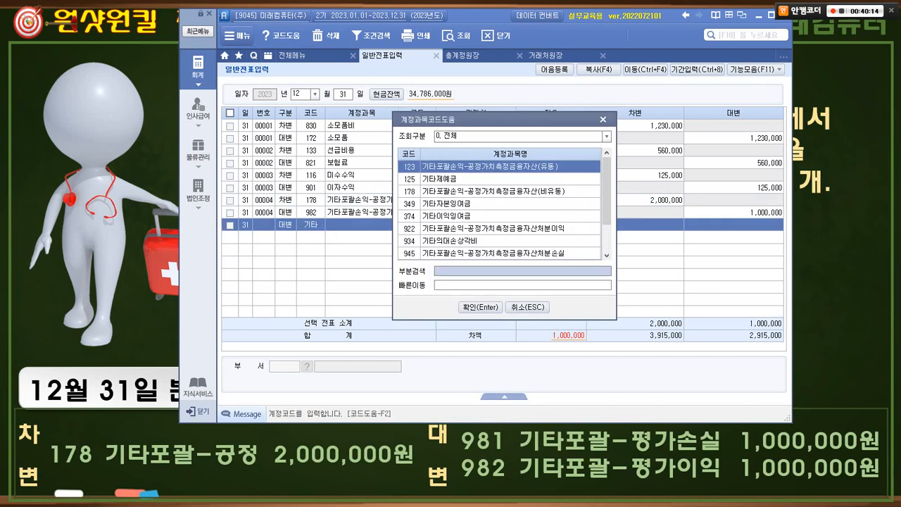
{"action": "key", "text": "Down"}
{"action": "key", "text": "Down"}
{"action": "key", "text": "Down"}
{"action": "key", "text": "Down"}
{"action": "key", "text": "Down"}
{"action": "key", "text": "Down"}
{"action": "key", "text": "Down"}
{"action": "key", "text": "Down"}
{"action": "key", "text": "Down"}
{"action": "key", "text": "Down"}
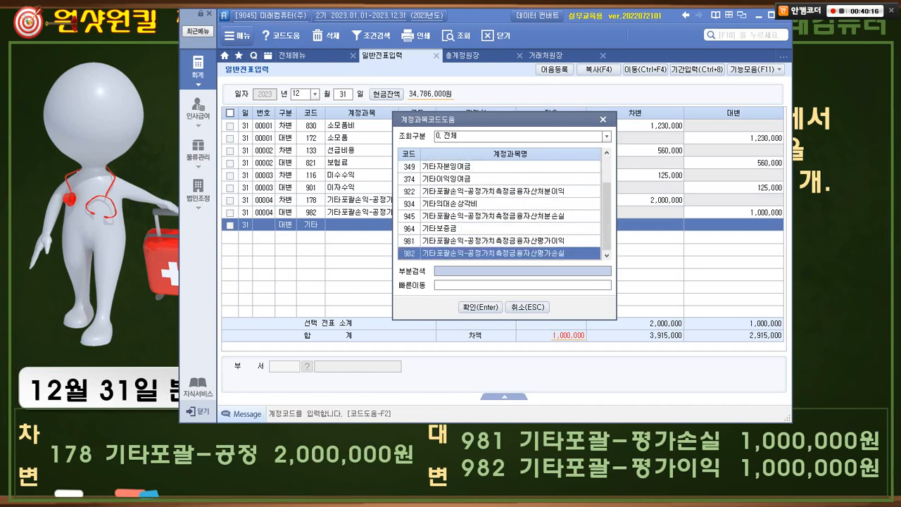
{"action": "key", "text": "Up"}
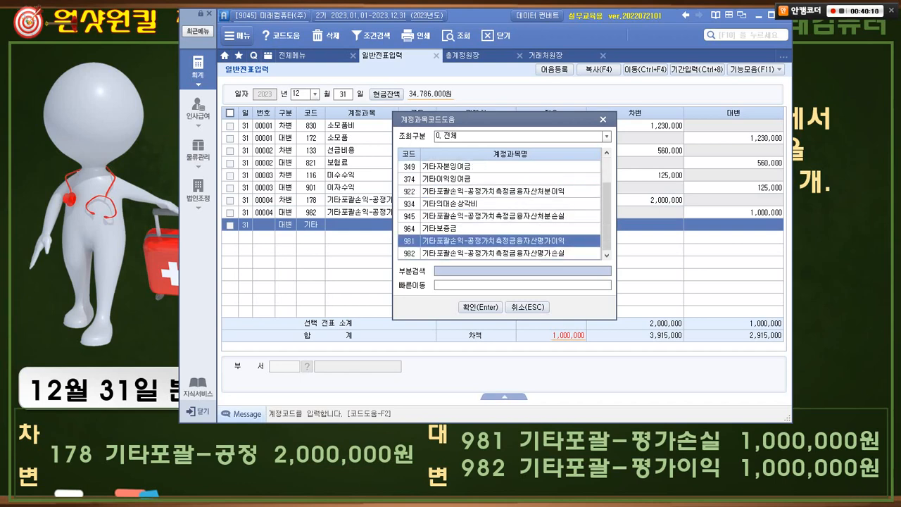
{"action": "left_click_drag", "start_coordinate": [402, 232], "coordinate": [583, 261]}
{"action": "left_click_drag", "start_coordinate": [402, 209], "coordinate": [576, 226]}
{"action": "left_click_drag", "start_coordinate": [398, 181], "coordinate": [584, 200]}
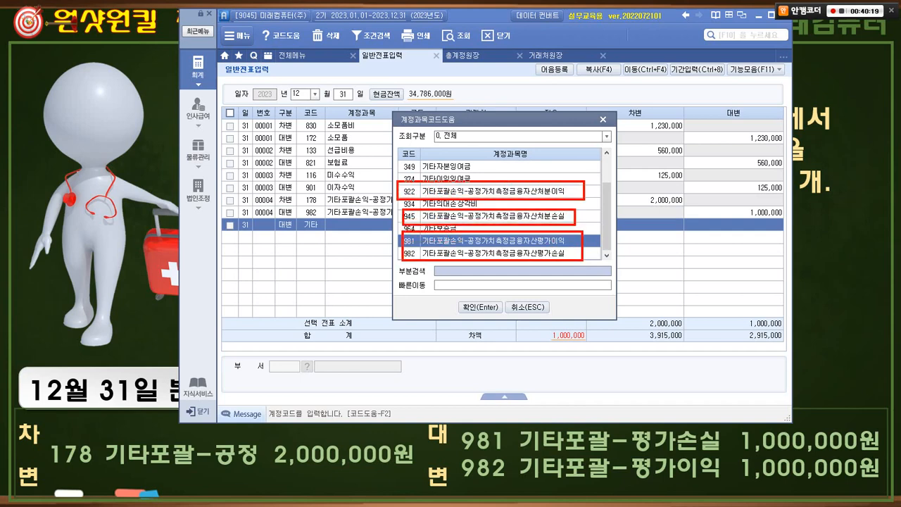
{"action": "key", "text": "Escape"}
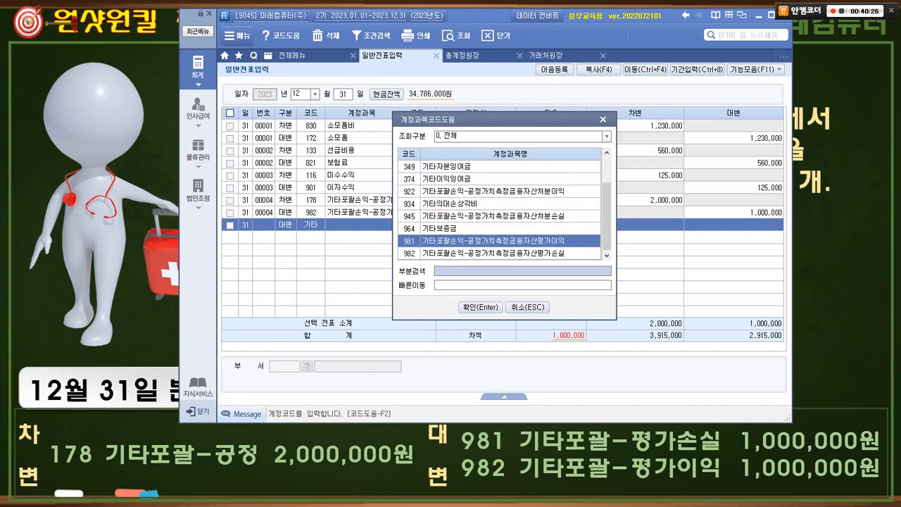
{"action": "key", "text": "Return"}
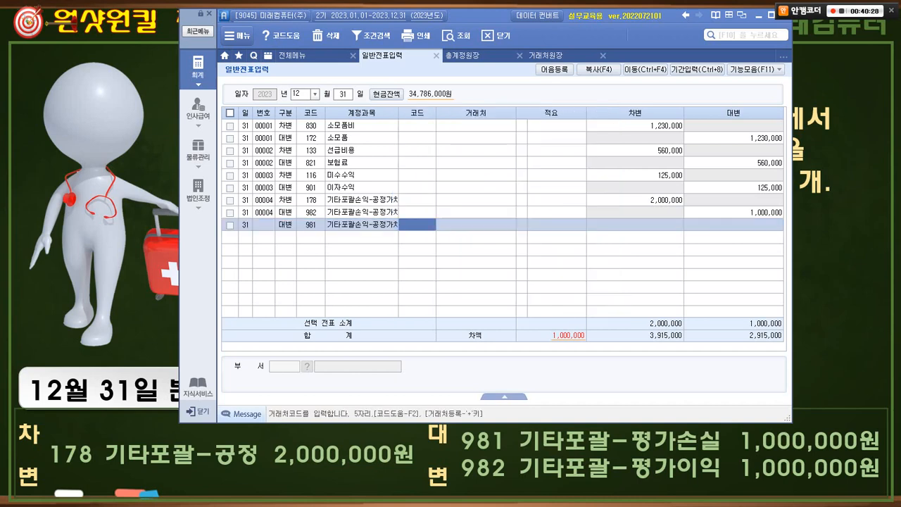
{"action": "key", "text": "Return"}
{"action": "key", "text": "Return"}
{"action": "key", "text": "Return"}
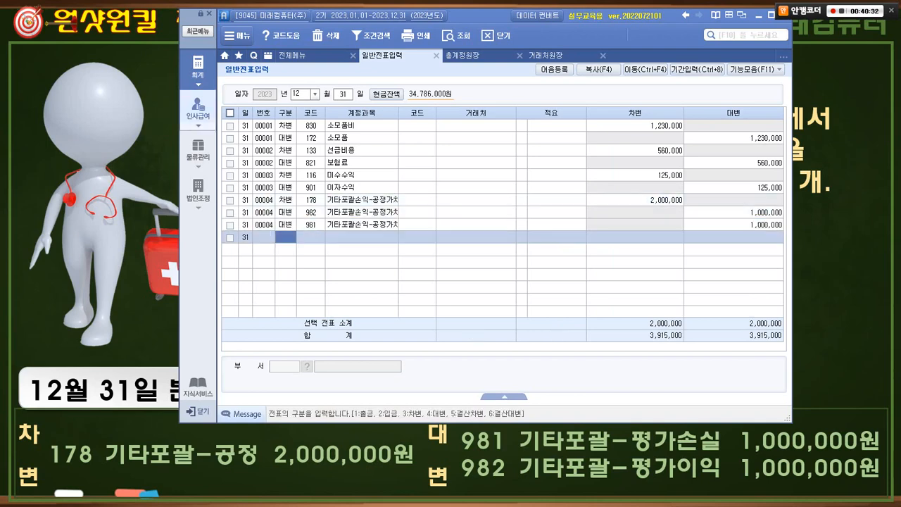
Switch to the slide show and advance to closing problem (5) on the 1% 대손충당금 for receivables
{"action": "left_click", "coordinate": [134, 123]}
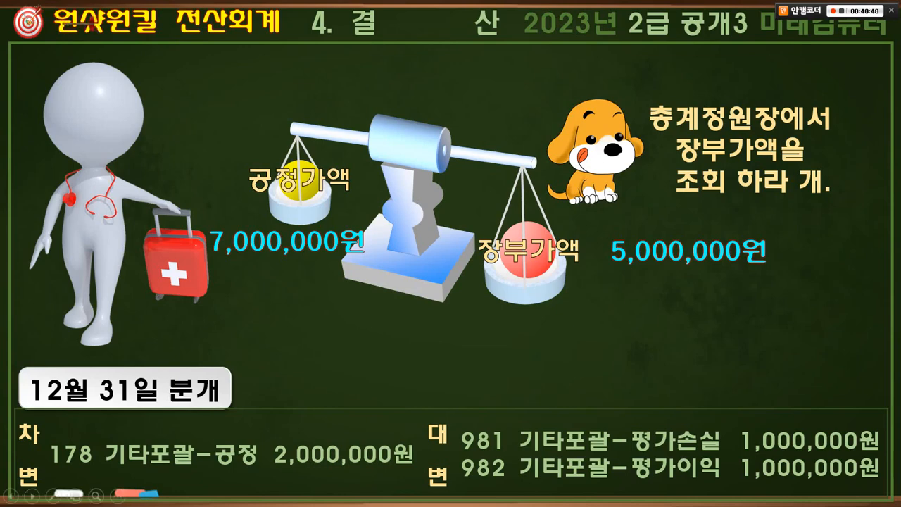
{"action": "key", "text": "Right"}
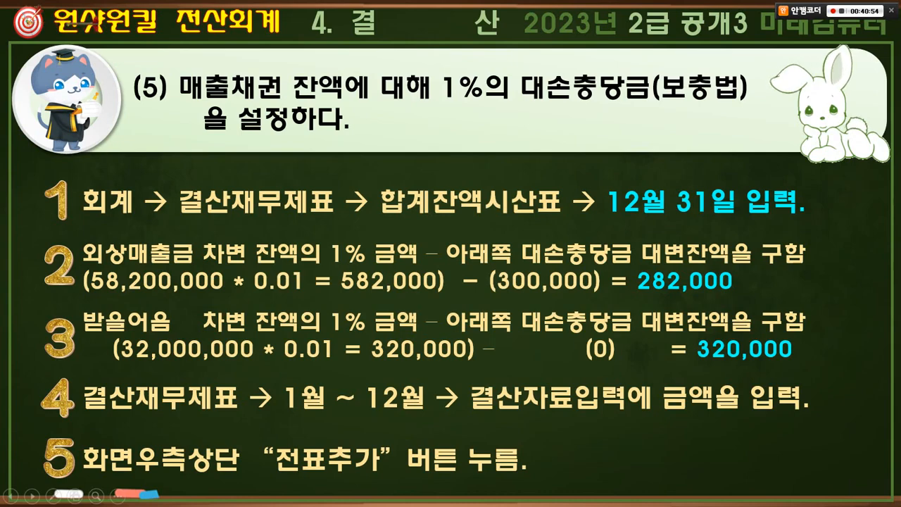
Switch back to the accounting program, close the 총계정원장 and 거래처원장 screens, and query the 합계잔액시산표 as of December 31
{"action": "key", "text": "alt+Tab"}
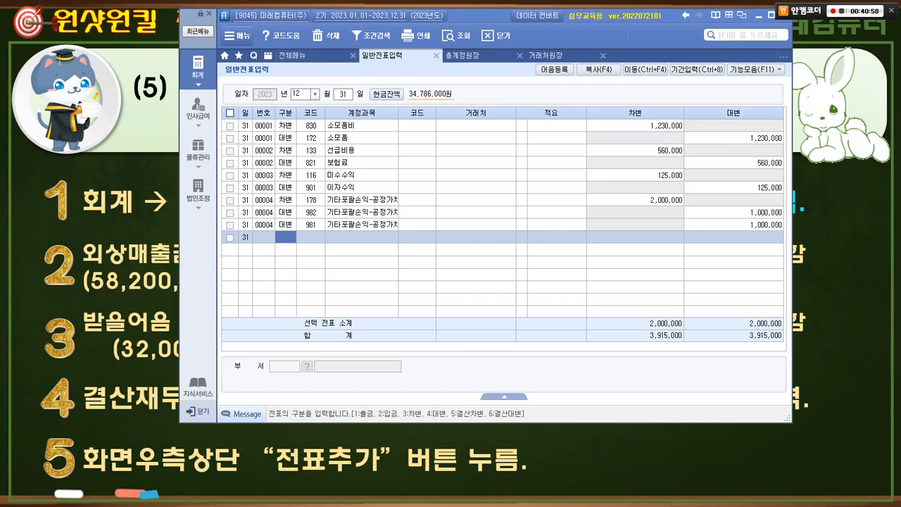
{"action": "left_click", "coordinate": [519, 55]}
{"action": "left_click", "coordinate": [520, 56]}
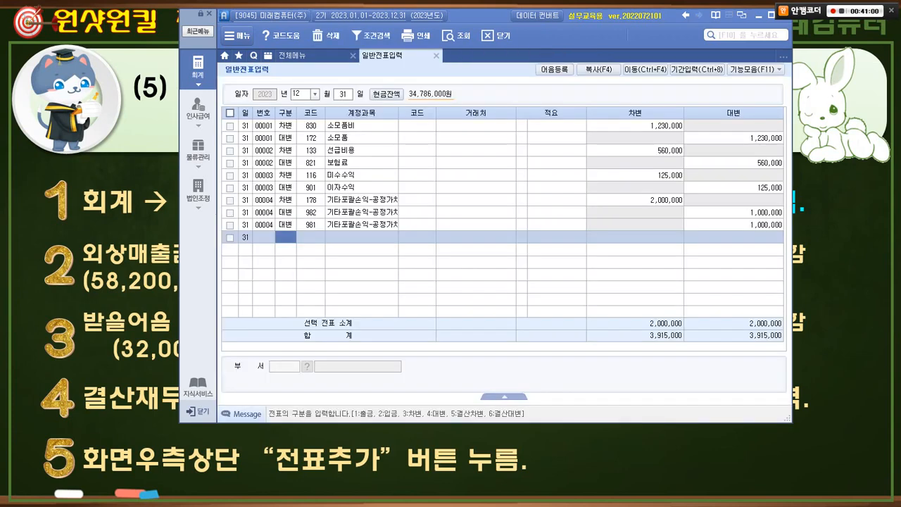
{"action": "left_click", "coordinate": [310, 56]}
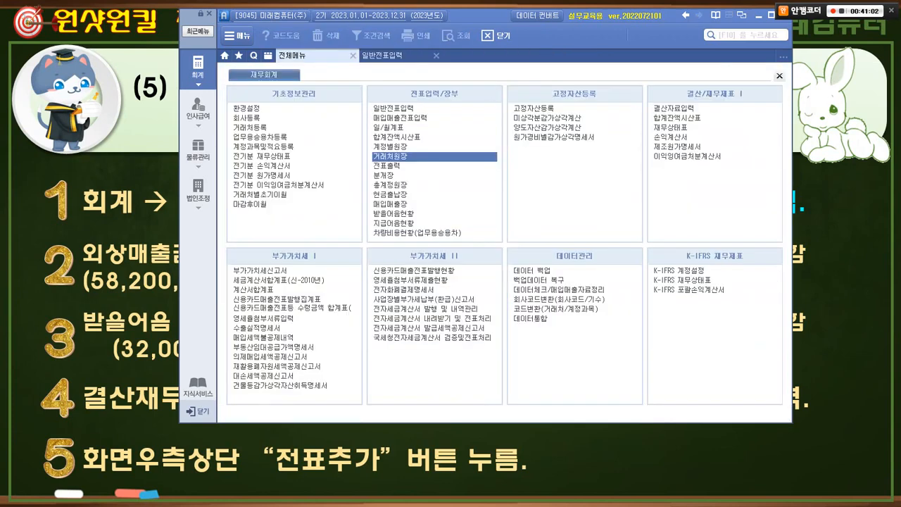
{"action": "left_click", "coordinate": [680, 118]}
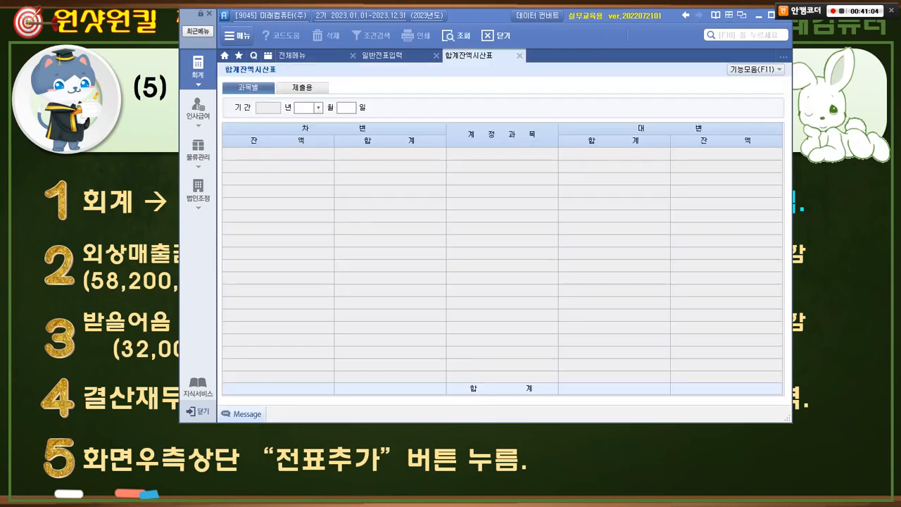
{"action": "type", "text": "12"}
{"action": "key", "text": "Return"}
{"action": "key", "text": "Return"}
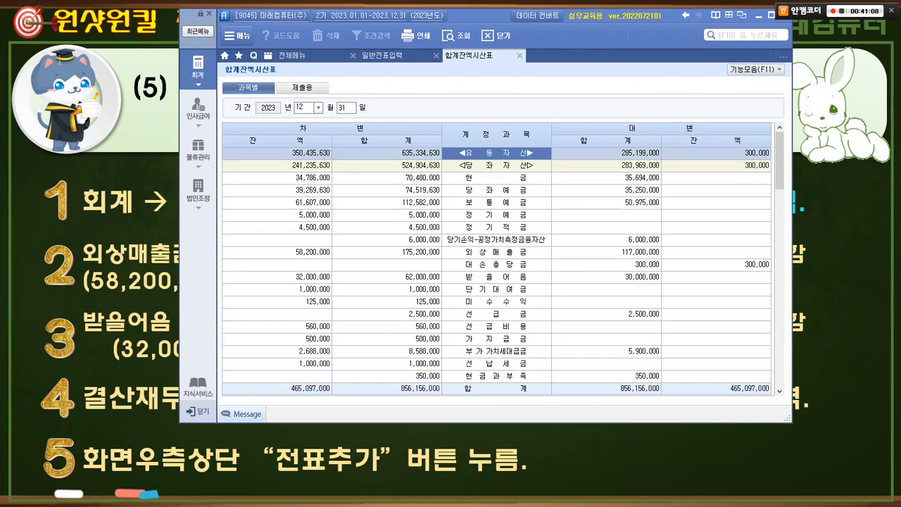
Check the 외상매출금 debit balance in the trial balance against the 1% calculation on the slide
{"action": "left_click", "coordinate": [496, 252]}
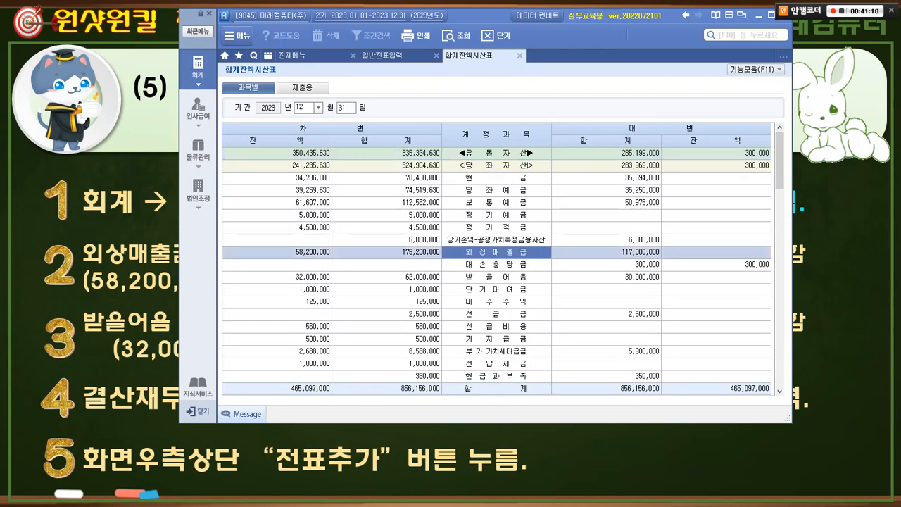
{"action": "left_click_drag", "start_coordinate": [283, 244], "coordinate": [343, 264]}
{"action": "left_click_drag", "start_coordinate": [320, 237], "coordinate": [341, 213]}
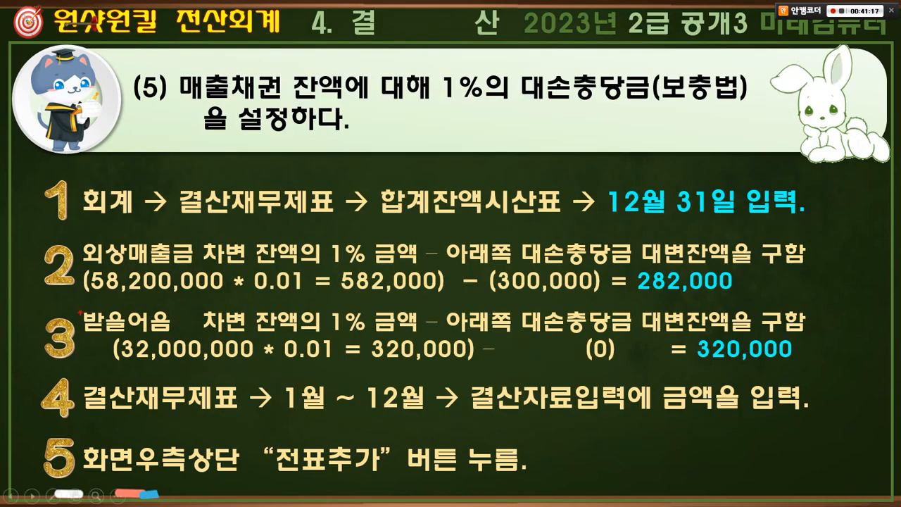
{"action": "mouse_move", "coordinate": [84, 267]}
{"action": "left_mouse_down"}
{"action": "mouse_move", "coordinate": [243, 300]}
{"action": "mouse_move", "coordinate": [442, 298]}
{"action": "left_mouse_up"}
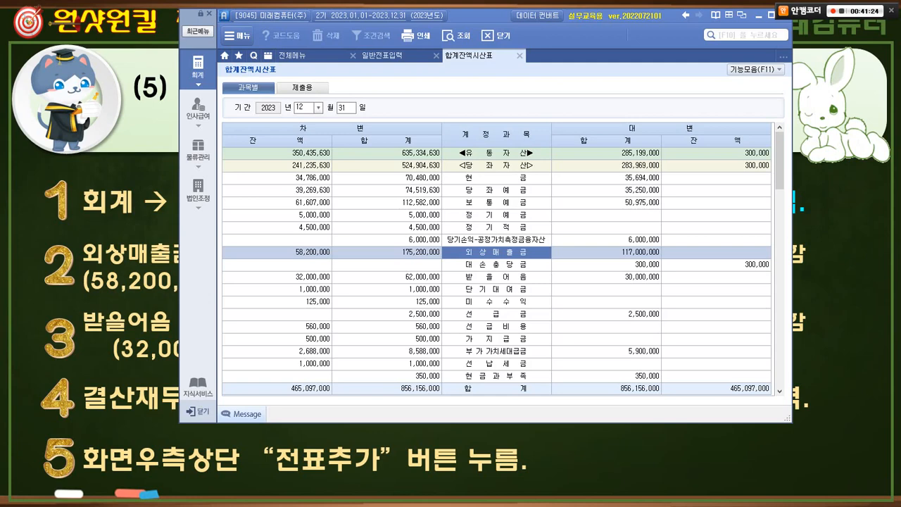
Check the 대손충당금 credit balance below 외상매출금 and compare it with the additional allowance calculated on the slide
{"action": "left_click", "coordinate": [496, 264]}
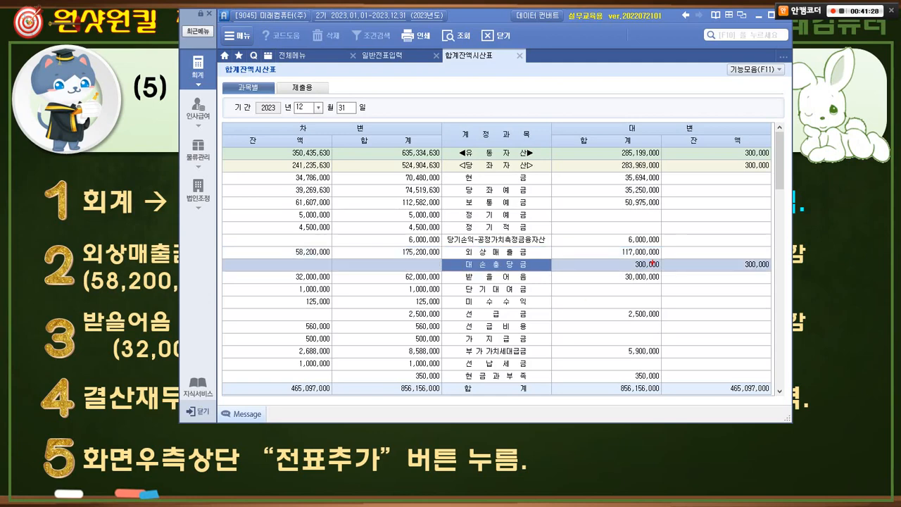
{"action": "left_click_drag", "start_coordinate": [660, 247], "coordinate": [634, 289]}
{"action": "left_click_drag", "start_coordinate": [632, 255], "coordinate": [650, 288]}
{"action": "mouse_move", "coordinate": [762, 281]}
{"action": "left_mouse_down"}
{"action": "mouse_move", "coordinate": [726, 272]}
{"action": "mouse_move", "coordinate": [755, 279]}
{"action": "left_mouse_up"}
{"action": "key", "text": "alt+Tab"}
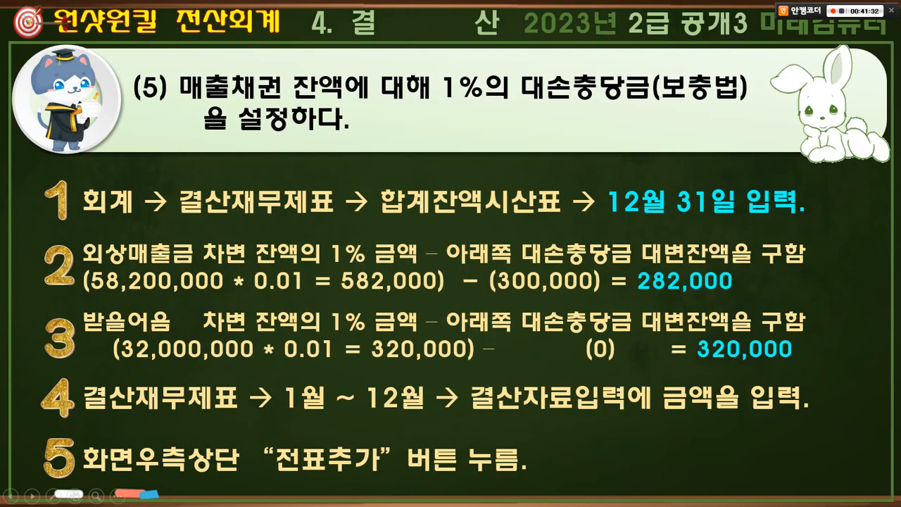
{"action": "left_click_drag", "start_coordinate": [624, 262], "coordinate": [744, 298]}
{"action": "mouse_move", "coordinate": [703, 252]}
{"action": "left_mouse_down"}
{"action": "mouse_move", "coordinate": [709, 262]}
{"action": "mouse_move", "coordinate": [724, 237]}
{"action": "left_mouse_up"}
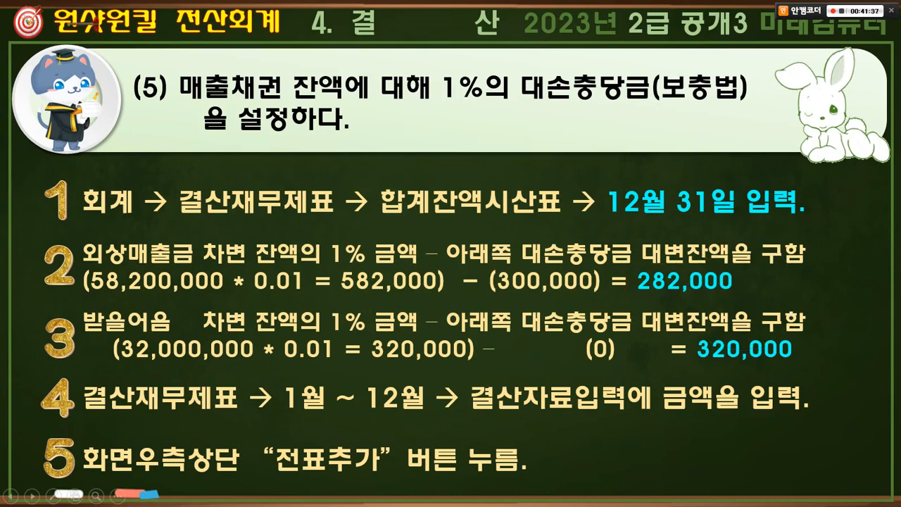
Reread 매출채권 in problem (5), and compare the 받을어음 debit balance in the trial balance with the slide's 1% calculation
{"action": "key", "text": "alt+Tab"}
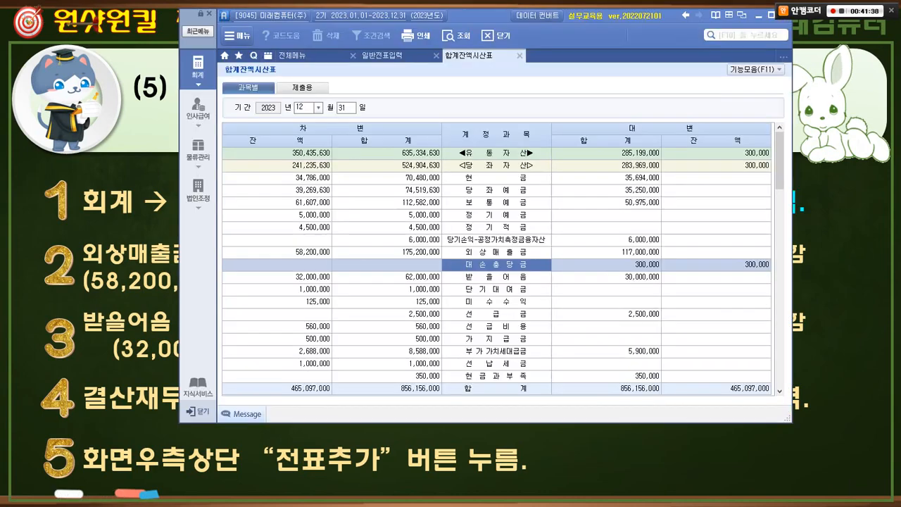
{"action": "key", "text": "alt+Tab"}
{"action": "left_click_drag", "start_coordinate": [175, 71], "coordinate": [293, 104]}
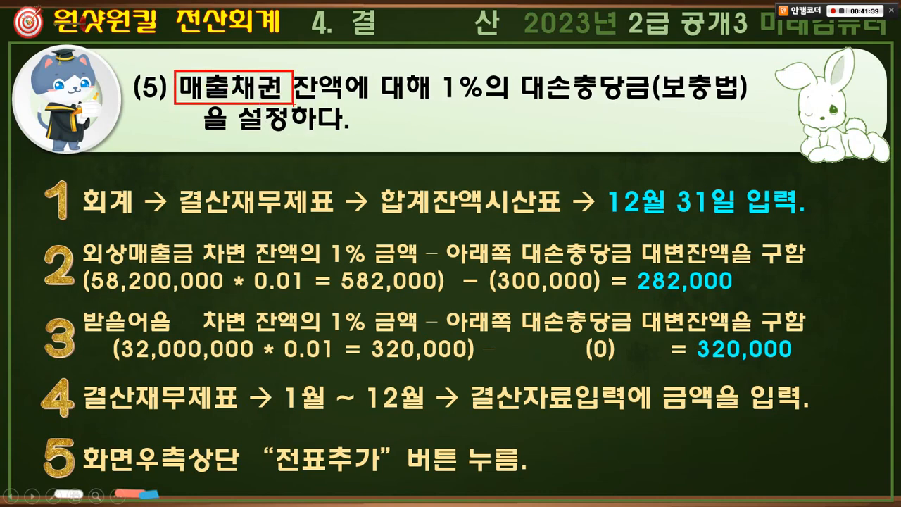
{"action": "key", "text": "alt+Tab"}
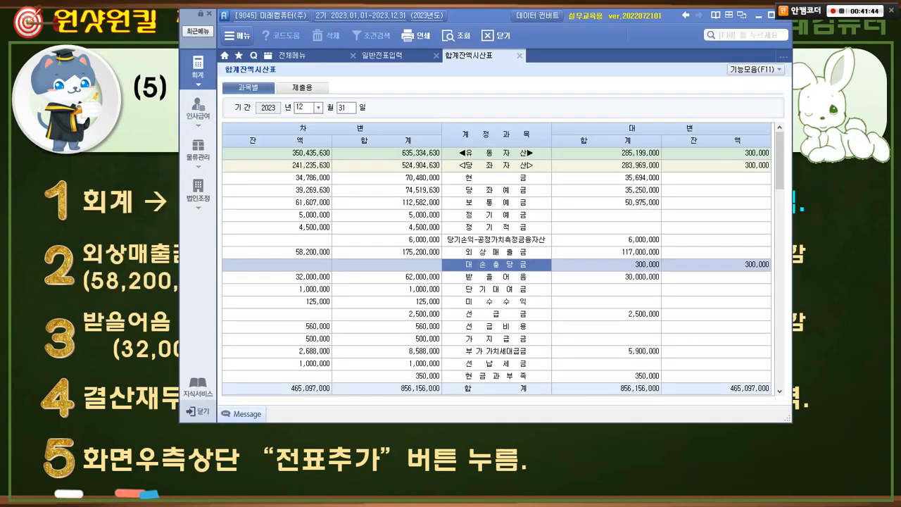
{"action": "left_click", "coordinate": [496, 278]}
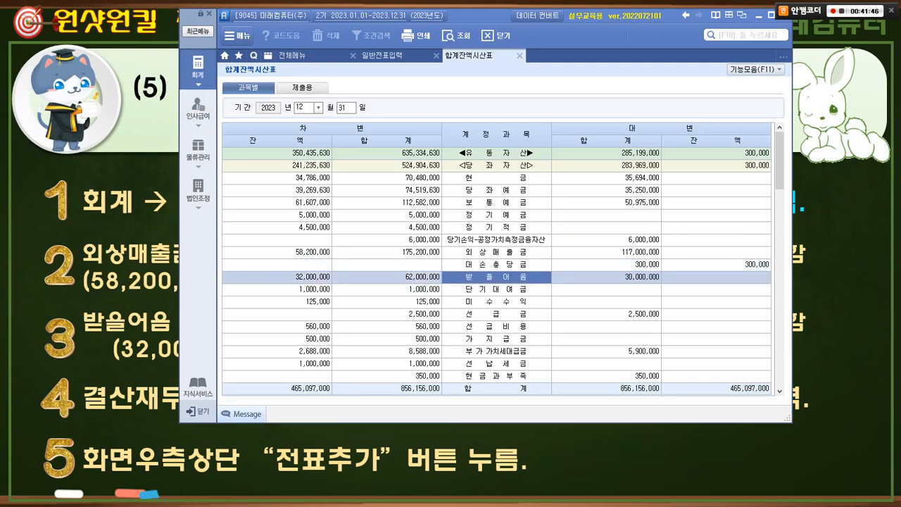
{"action": "left_click_drag", "start_coordinate": [277, 264], "coordinate": [343, 283]}
{"action": "key", "text": "alt+Tab"}
{"action": "mouse_move", "coordinate": [117, 332]}
{"action": "left_mouse_down"}
{"action": "mouse_move", "coordinate": [266, 372]}
{"action": "mouse_move", "coordinate": [449, 364]}
{"action": "left_mouse_up"}
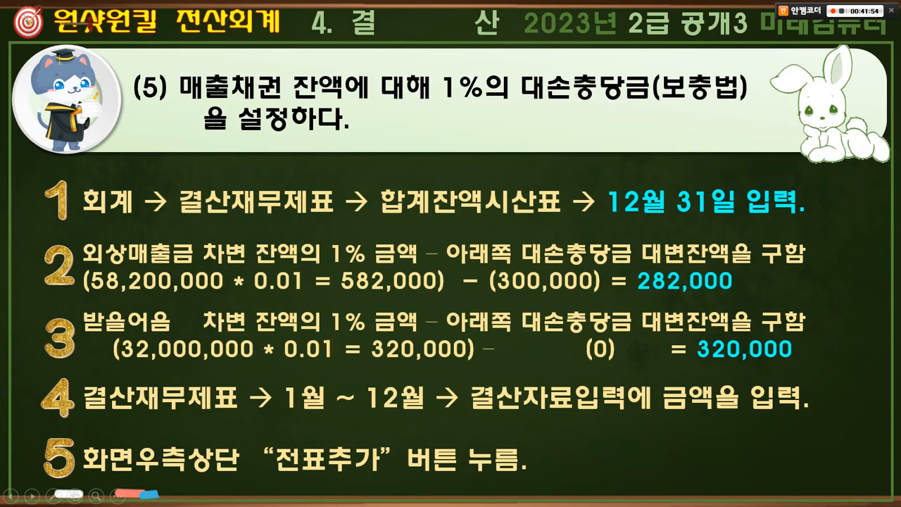
{"action": "key", "text": "alt+Tab"}
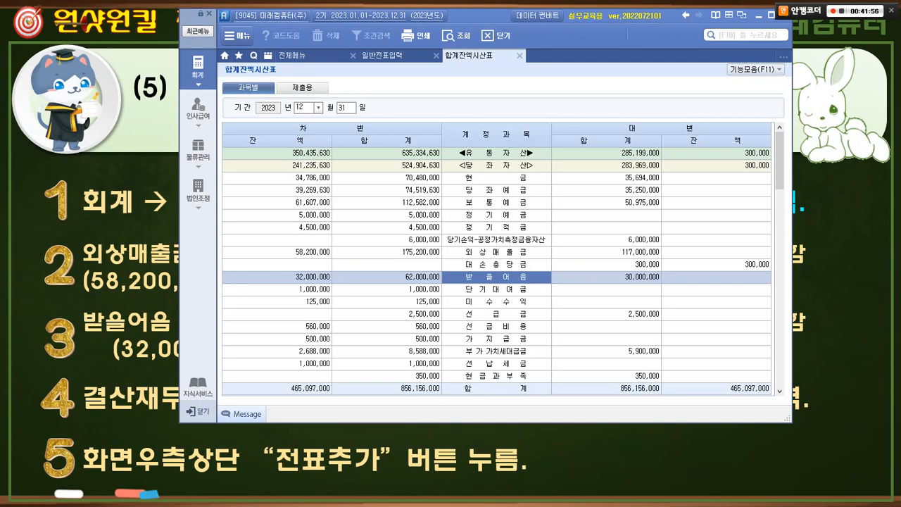
{"action": "key", "text": "alt+Tab"}
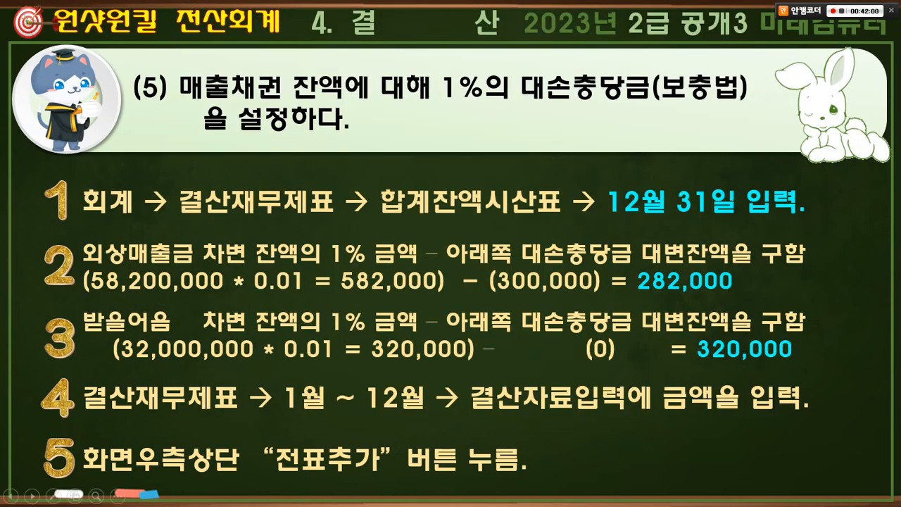
Switch back to the accounting program, open 결산자료입력 for months 01 to 12, and confirm the 매출원가 및 경비선택 dialog without any code
{"action": "key", "text": "alt+Tab"}
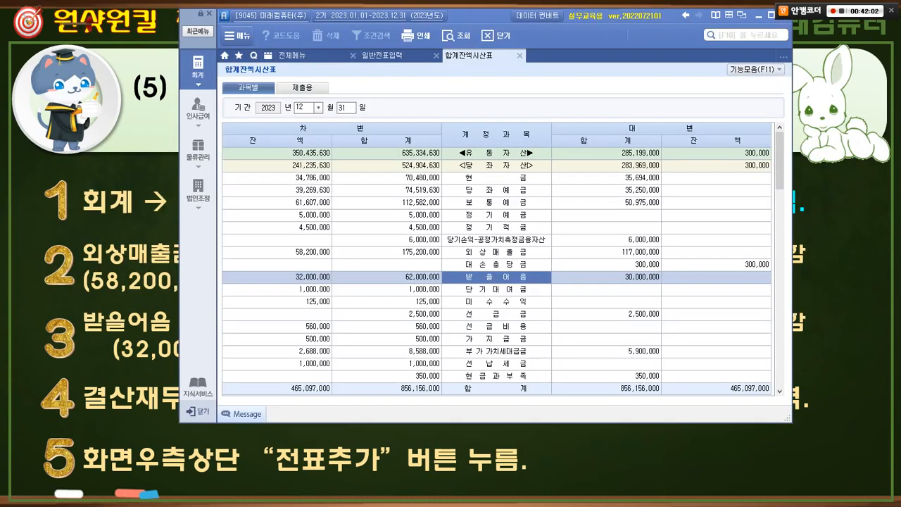
{"action": "left_click", "coordinate": [307, 56]}
{"action": "left_click", "coordinate": [674, 108]}
{"action": "type", "text": "1"}
{"action": "key", "text": "Return"}
{"action": "type", "text": "12"}
{"action": "key", "text": "Return"}
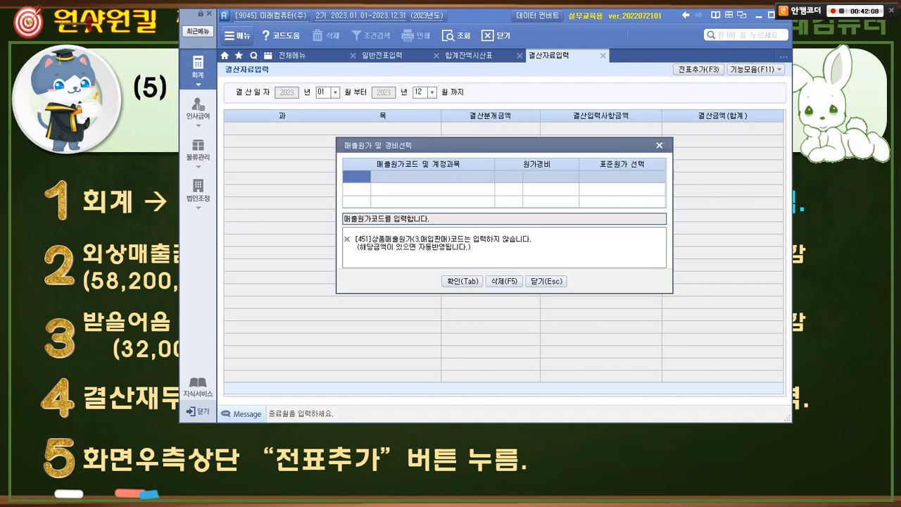
{"action": "key", "text": "Tab"}
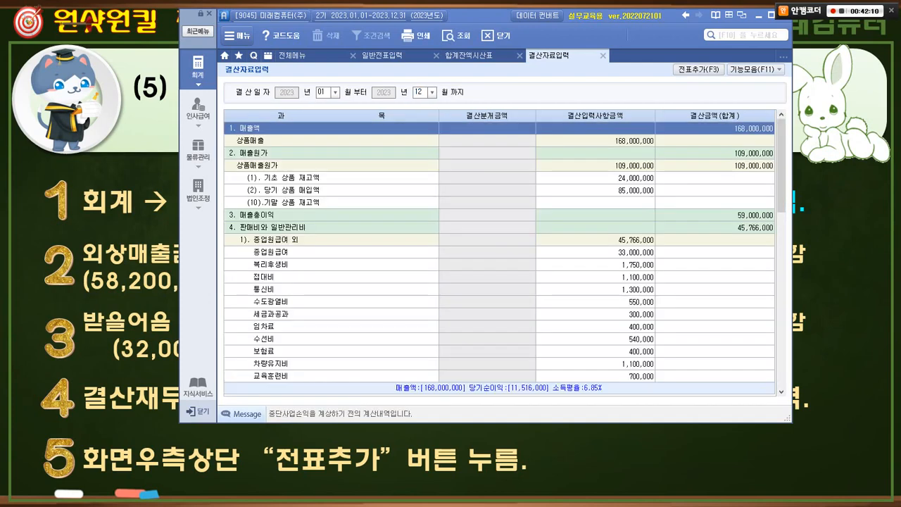
Find 외상매출금 under 대손상각 by searching for 외상, and enter the slide's additional allowance of 282,000
{"action": "left_click", "coordinate": [499, 276]}
{"action": "key", "text": "ctrl+f"}
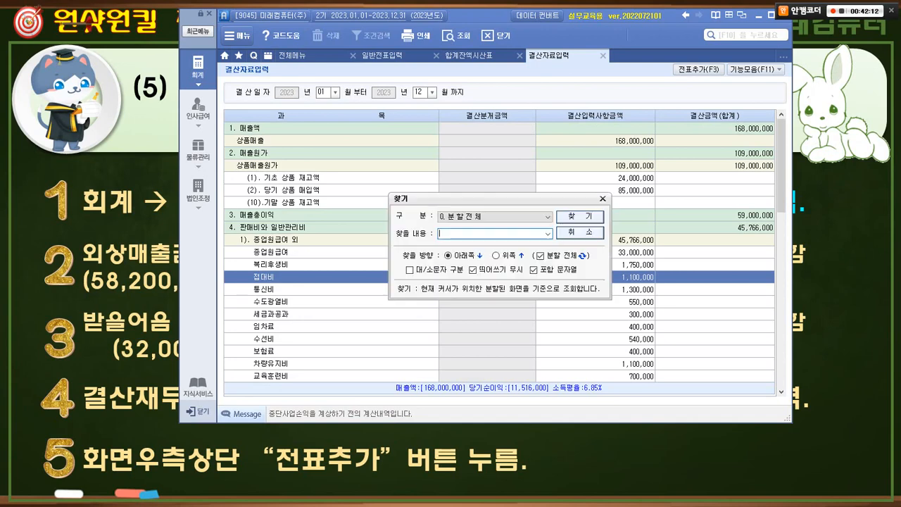
{"action": "type", "text": "외상"}
{"action": "key", "text": "Return"}
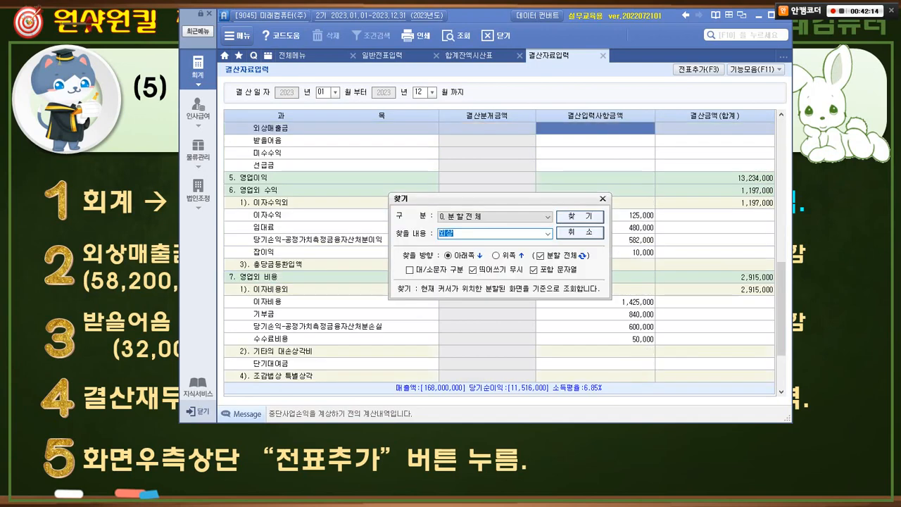
{"action": "key", "text": "Escape"}
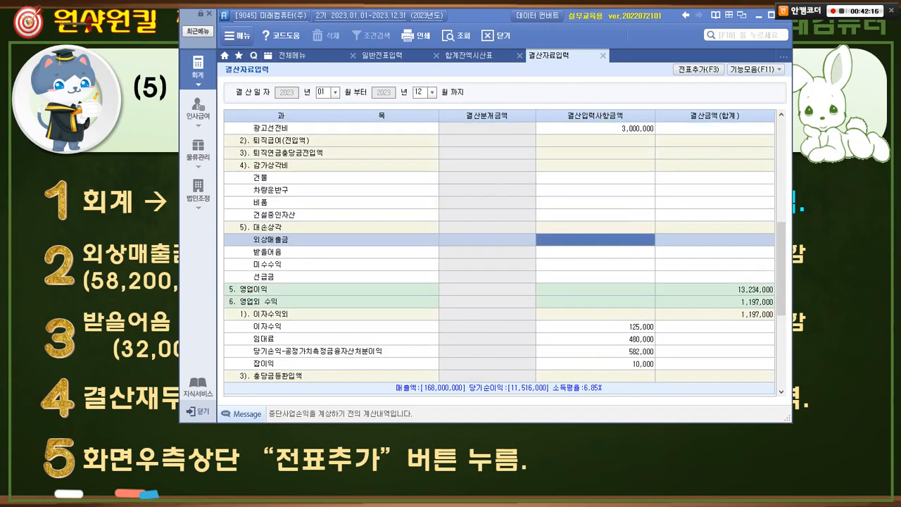
{"action": "left_click_drag", "start_coordinate": [236, 218], "coordinate": [297, 237]}
{"action": "key", "text": "alt+Tab"}
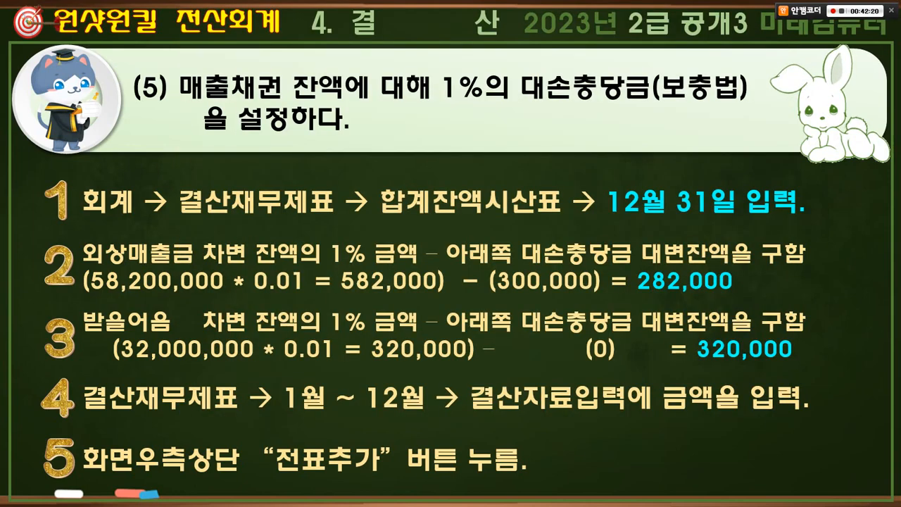
{"action": "key", "text": "alt+Tab"}
{"action": "type", "text": "282000"}
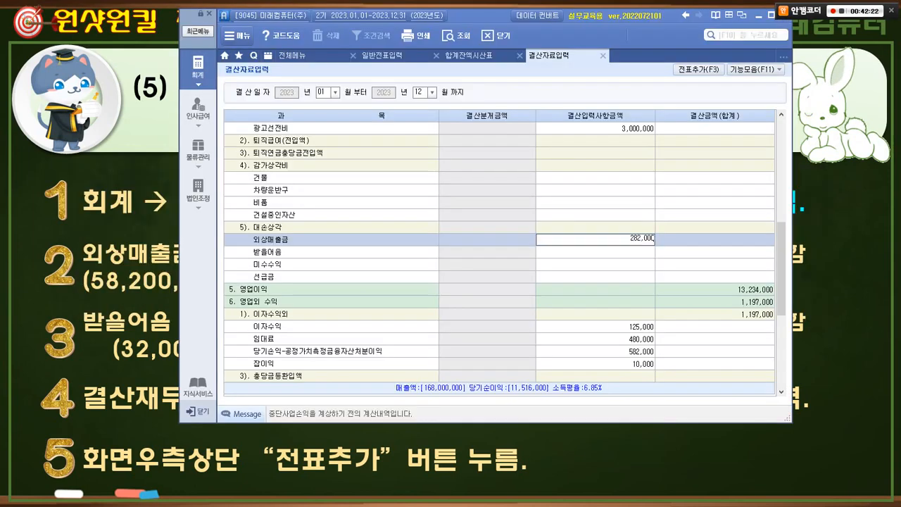
{"action": "key", "text": "Return"}
Recheck the slide's 받을어음 calculation and enter 320,000 for 받을어음 under 대손상각
{"action": "key", "text": "alt+Tab"}
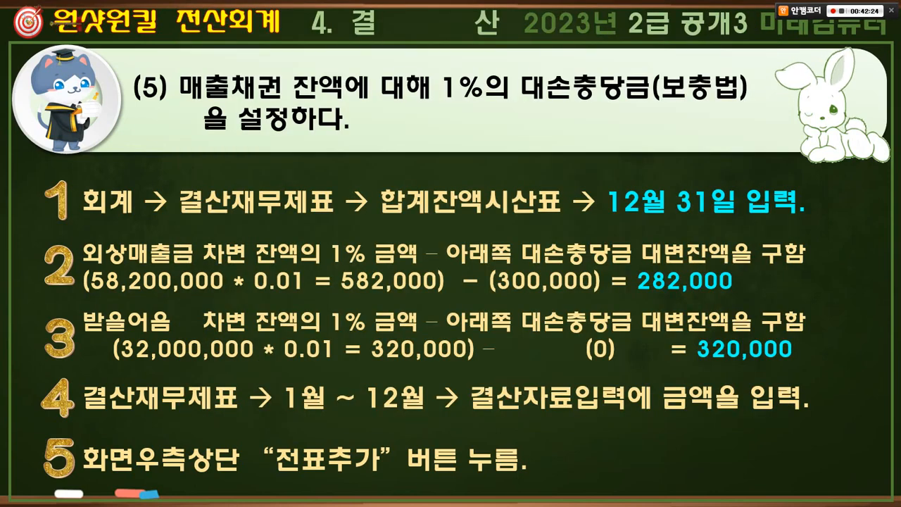
{"action": "key", "text": "alt+Tab"}
{"action": "type", "text": "320000"}
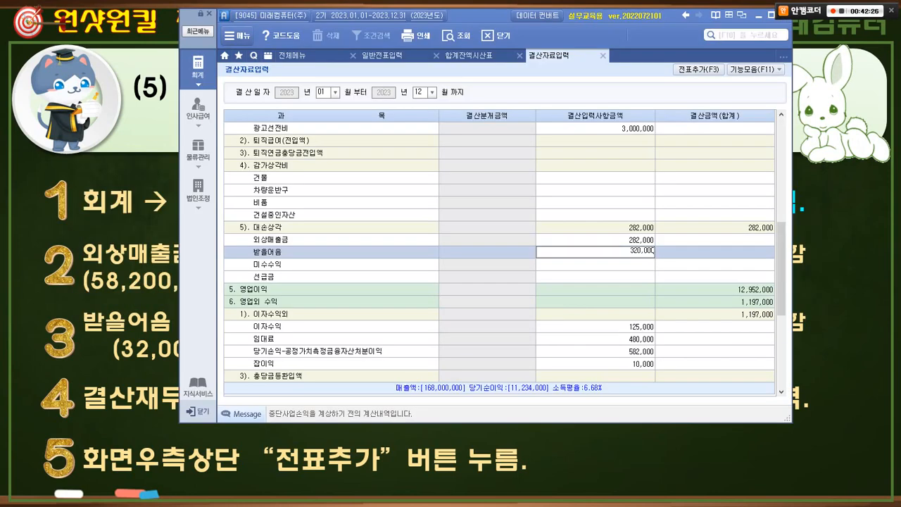
{"action": "key", "text": "Return"}
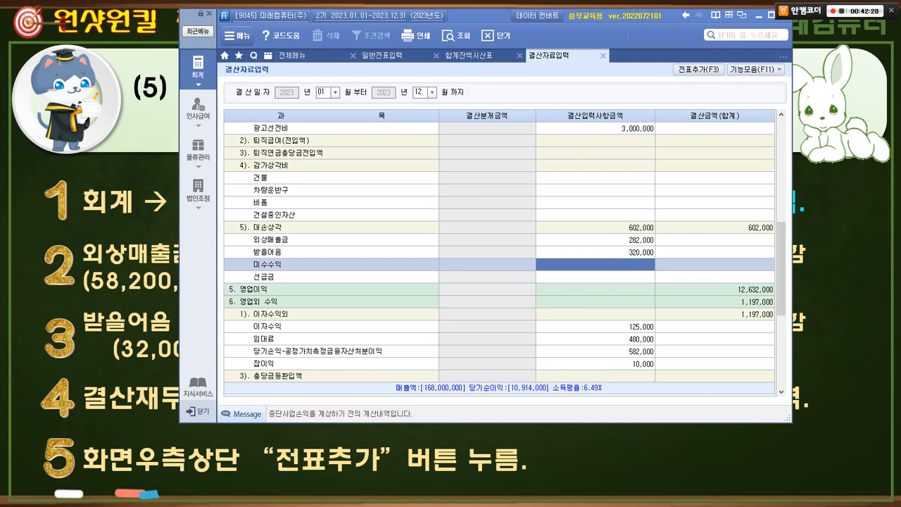
Read problem (6) on depreciation on the next slide, return to the accounting program, and open 원가경비별감가상각명세서
{"action": "key", "text": "alt+Tab"}
{"action": "key", "text": "Right"}
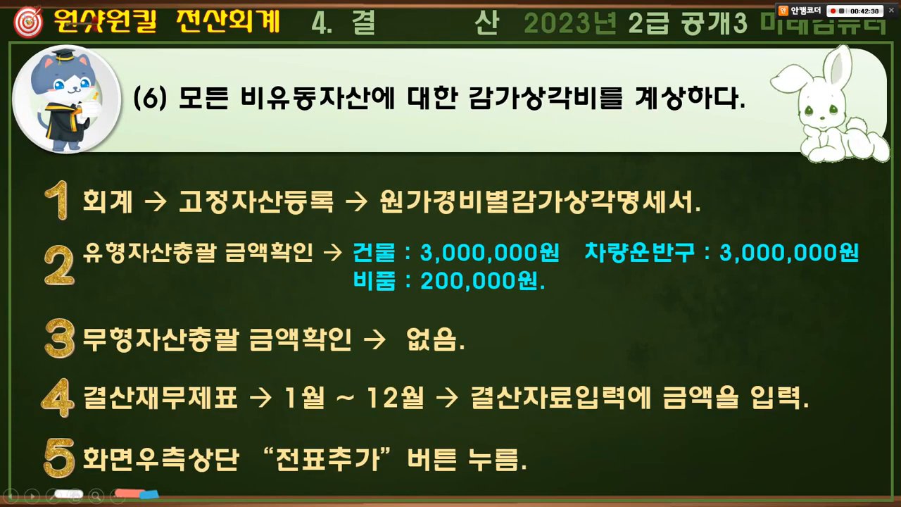
{"action": "key", "text": "alt+Tab"}
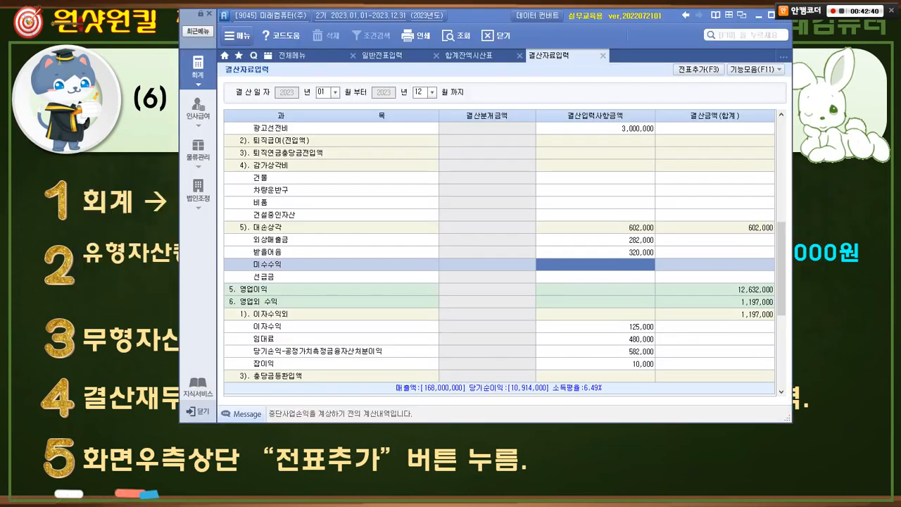
{"action": "left_click", "coordinate": [293, 55]}
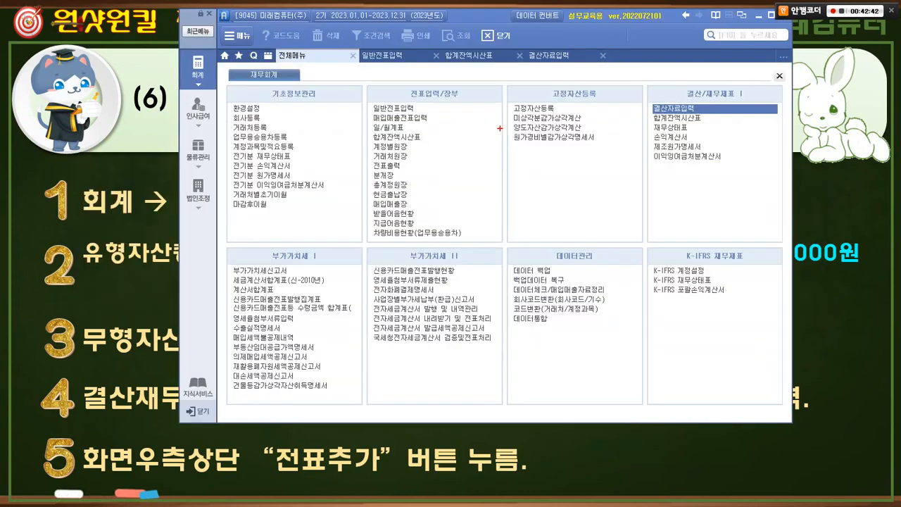
{"action": "left_click_drag", "start_coordinate": [500, 128], "coordinate": [614, 150]}
{"action": "left_click_drag", "start_coordinate": [584, 121], "coordinate": [607, 117]}
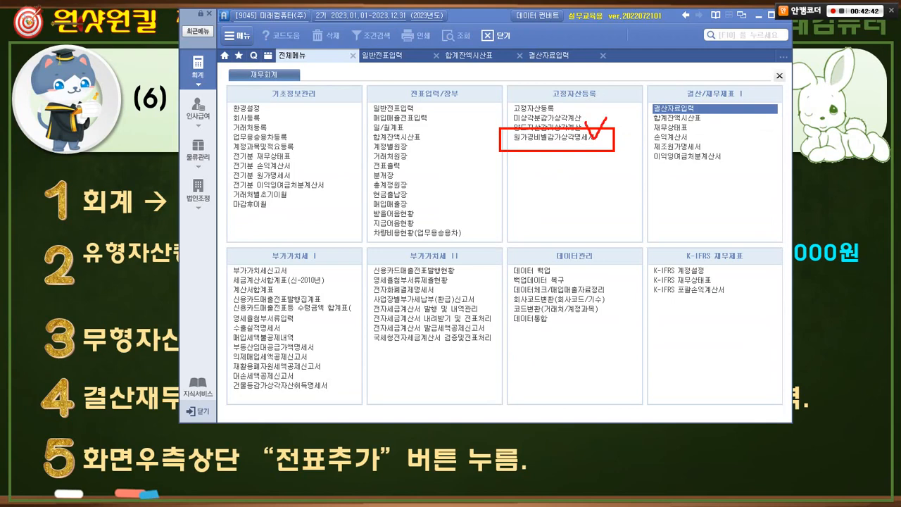
{"action": "left_click", "coordinate": [547, 137]}
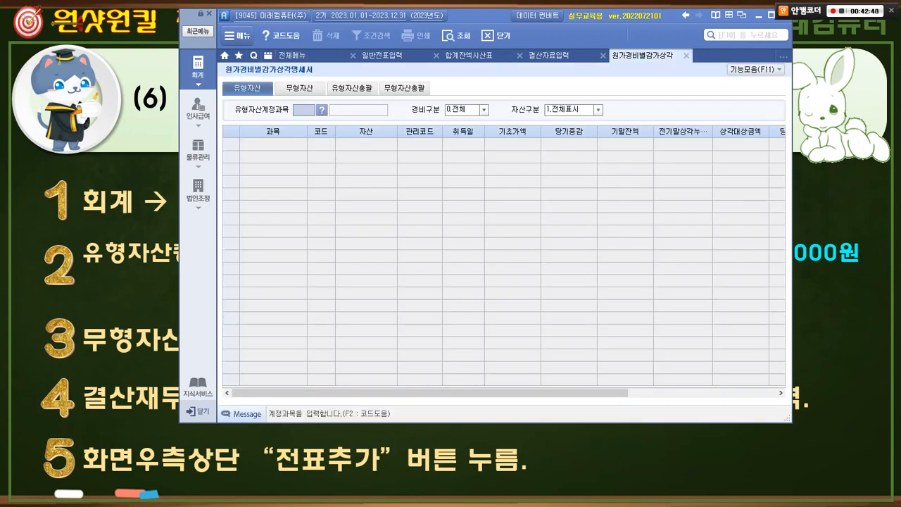
{"action": "mouse_move", "coordinate": [346, 69]}
{"action": "left_mouse_down"}
{"action": "mouse_move", "coordinate": [353, 79]}
{"action": "mouse_move", "coordinate": [367, 66]}
{"action": "mouse_move", "coordinate": [415, 66]}
{"action": "left_mouse_up"}
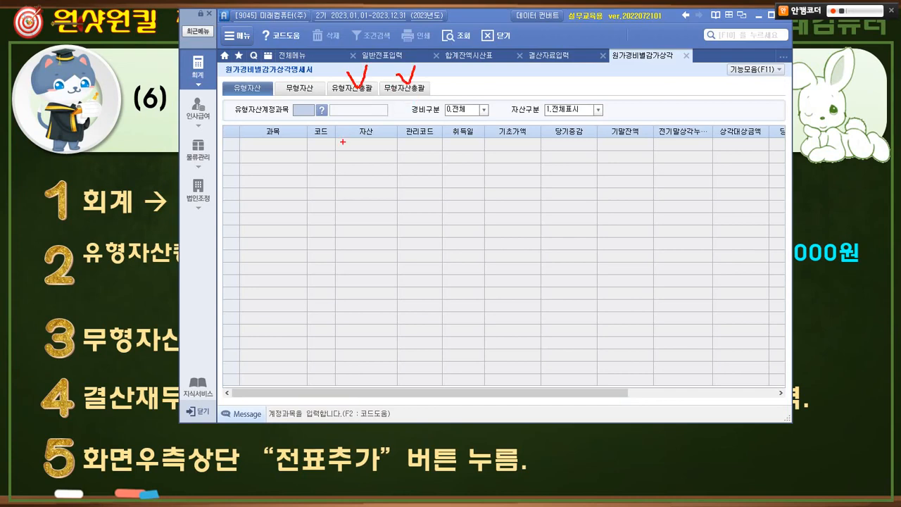
{"action": "mouse_move", "coordinate": [359, 116]}
{"action": "left_mouse_down"}
{"action": "mouse_move", "coordinate": [324, 90]}
{"action": "mouse_move", "coordinate": [367, 82]}
{"action": "mouse_move", "coordinate": [360, 111]}
{"action": "left_mouse_up"}
{"action": "mouse_move", "coordinate": [419, 102]}
{"action": "left_mouse_down"}
{"action": "mouse_move", "coordinate": [386, 99]}
{"action": "mouse_move", "coordinate": [424, 76]}
{"action": "mouse_move", "coordinate": [423, 104]}
{"action": "left_mouse_up"}
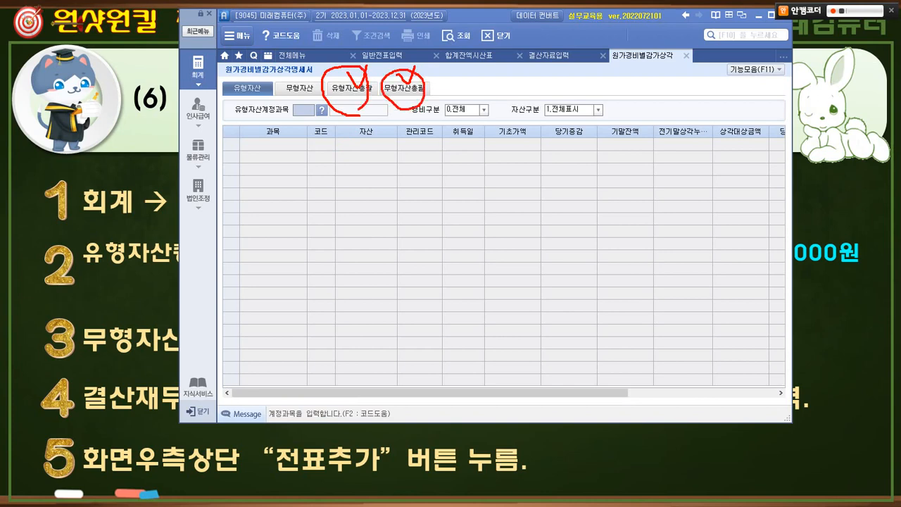
{"action": "left_click_drag", "start_coordinate": [350, 93], "coordinate": [321, 143]}
{"action": "left_click_drag", "start_coordinate": [399, 95], "coordinate": [431, 217]}
{"action": "left_click_drag", "start_coordinate": [432, 184], "coordinate": [456, 212]}
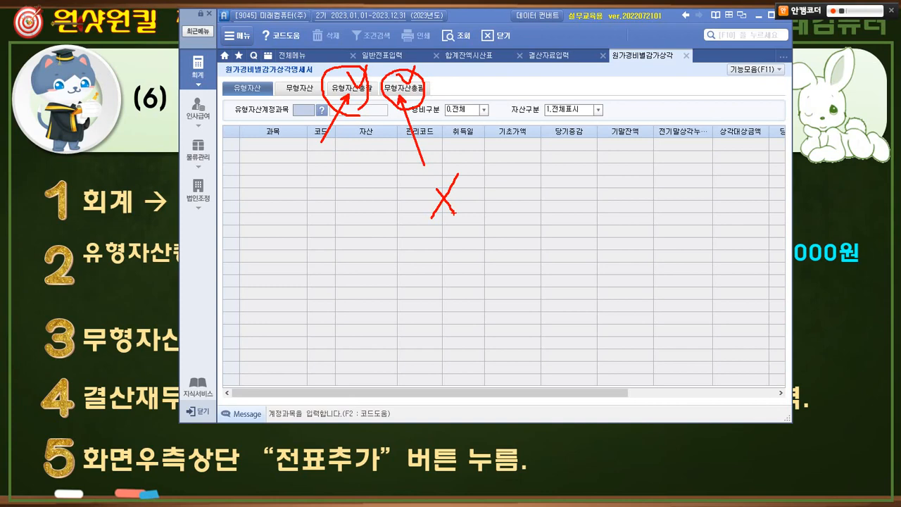
{"action": "key", "text": "Escape"}
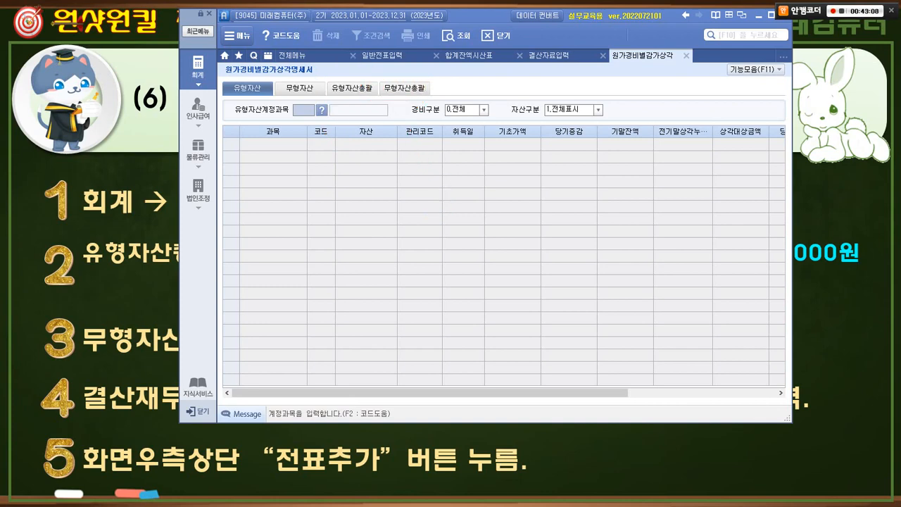
Query the 유형자산총괄 and 무형자산총괄 summaries with 경비구분 0.전체 and 자산구분 1.전체표시
{"action": "left_click", "coordinate": [352, 88]}
{"action": "key", "text": "Return"}
{"action": "key", "text": "Return"}
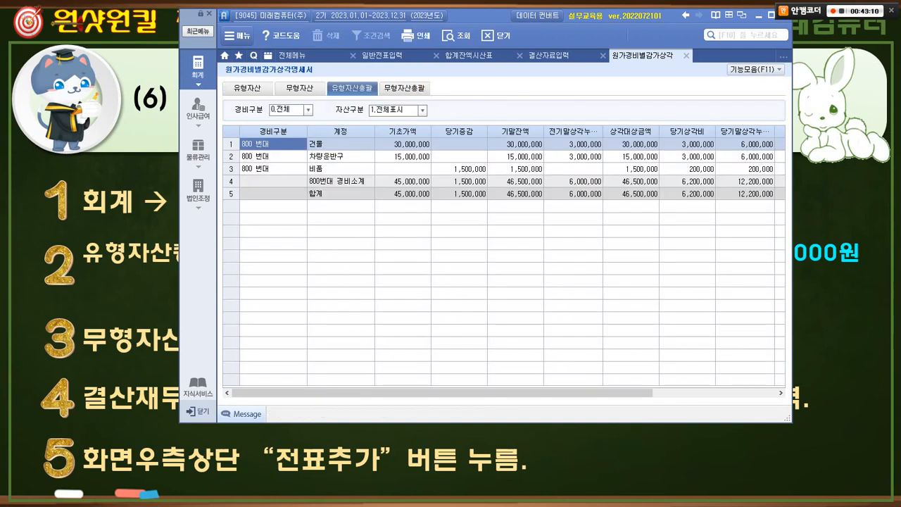
{"action": "left_click", "coordinate": [404, 89]}
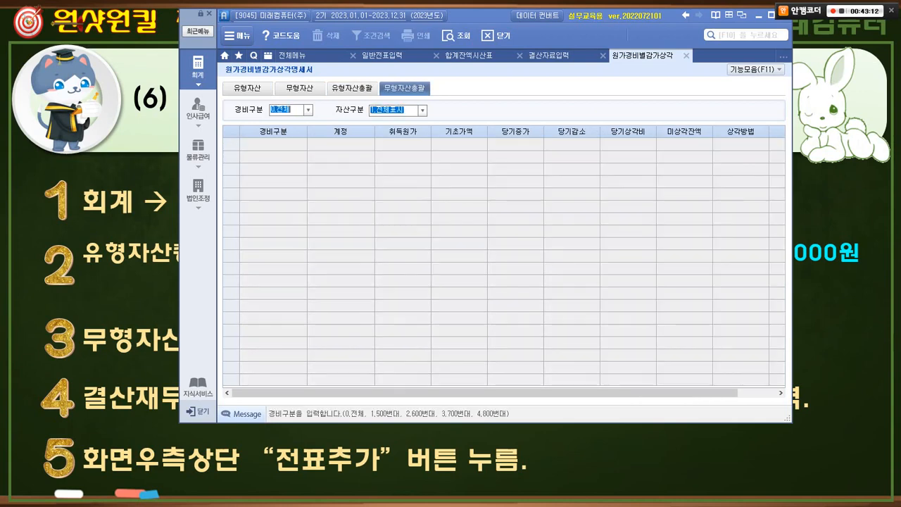
{"action": "key", "text": "Return"}
{"action": "key", "text": "Return"}
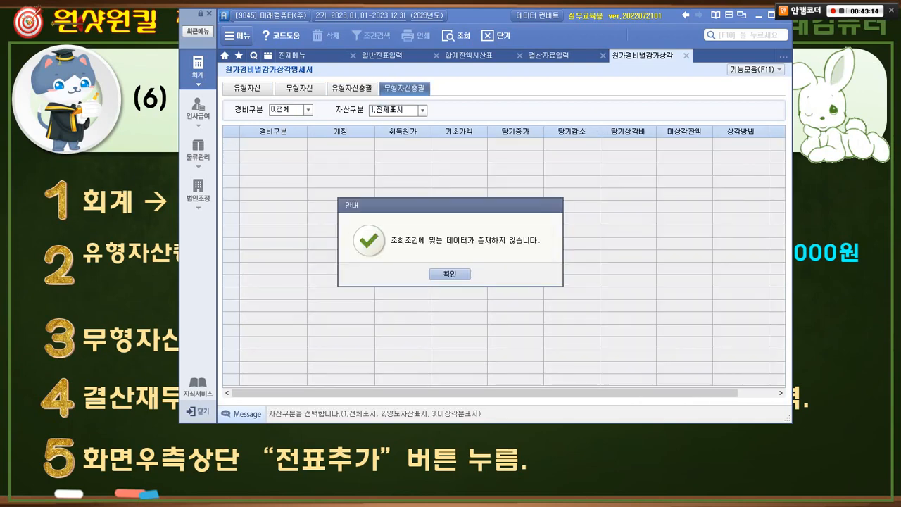
{"action": "left_click", "coordinate": [450, 274]}
Return to the 유형자산총괄 summary and check the listed asset accounts and the 당기상각비 of 건물
{"action": "left_click", "coordinate": [352, 89]}
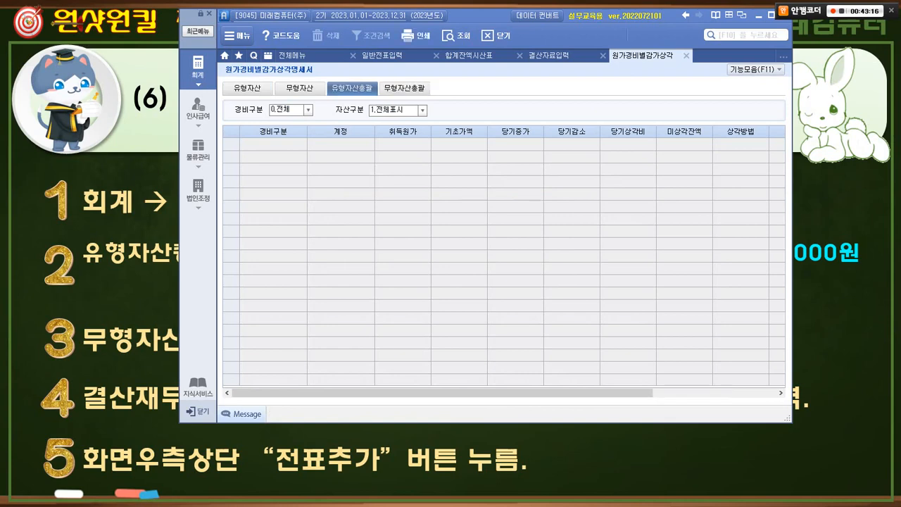
{"action": "mouse_move", "coordinate": [305, 135]}
{"action": "left_mouse_down"}
{"action": "mouse_move", "coordinate": [356, 159]}
{"action": "mouse_move", "coordinate": [356, 176]}
{"action": "mouse_move", "coordinate": [466, 125]}
{"action": "mouse_move", "coordinate": [533, 61]}
{"action": "mouse_move", "coordinate": [535, 78]}
{"action": "left_mouse_up"}
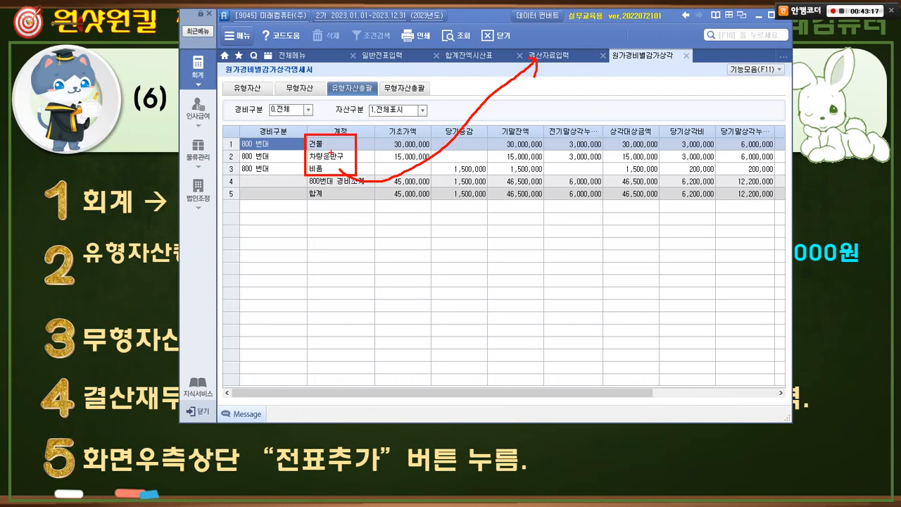
{"action": "key", "text": "Escape"}
{"action": "left_click", "coordinate": [332, 144]}
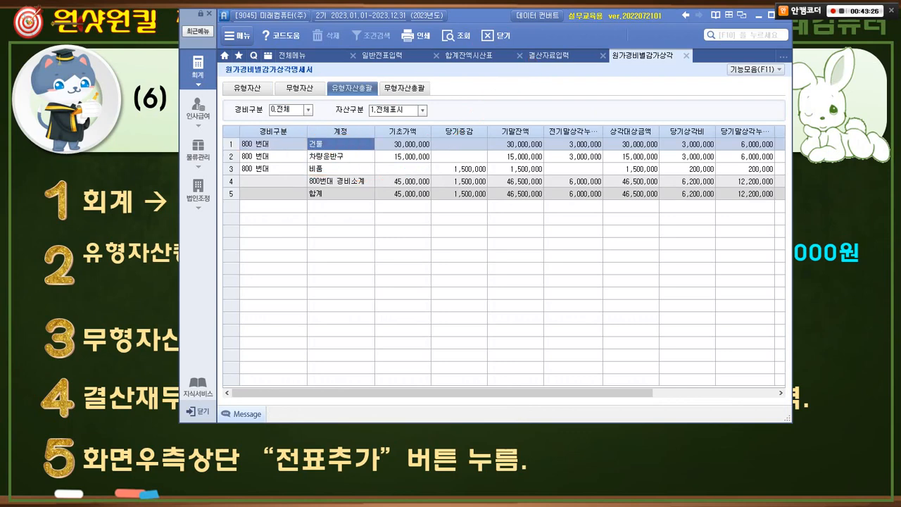
{"action": "left_click_drag", "start_coordinate": [663, 115], "coordinate": [720, 149]}
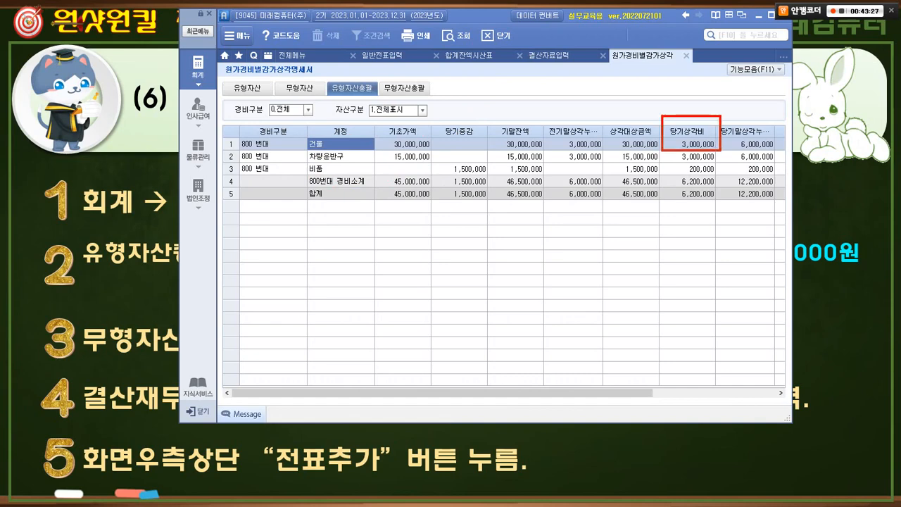
{"action": "key", "text": "Escape"}
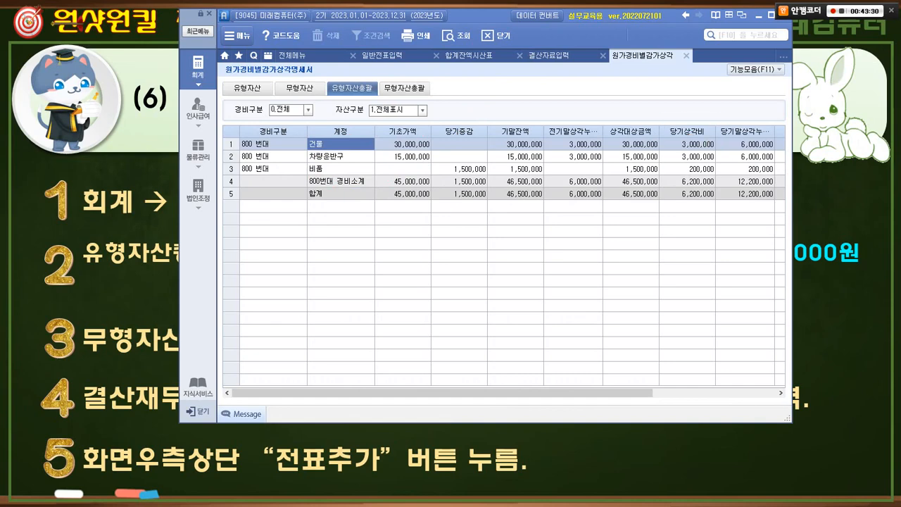
{"action": "left_click", "coordinate": [688, 145]}
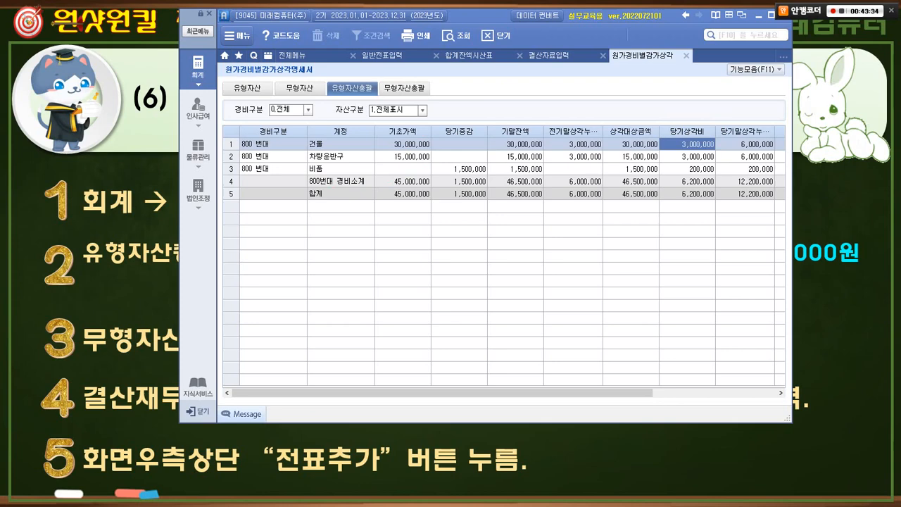
Return to 결산자료입력 and enter 3,000,000 for 건물 under 감가상각비
{"action": "left_click", "coordinate": [560, 55]}
{"action": "left_click", "coordinate": [596, 252]}
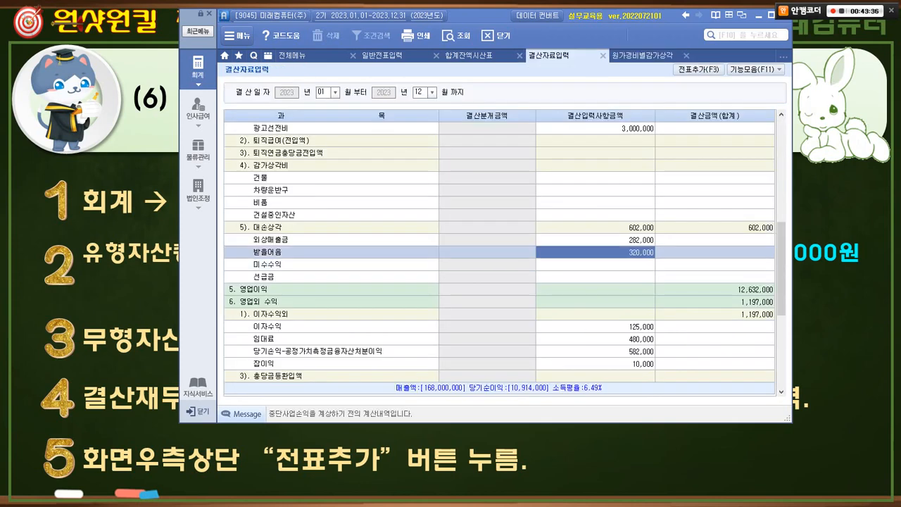
{"action": "left_click", "coordinate": [596, 177]}
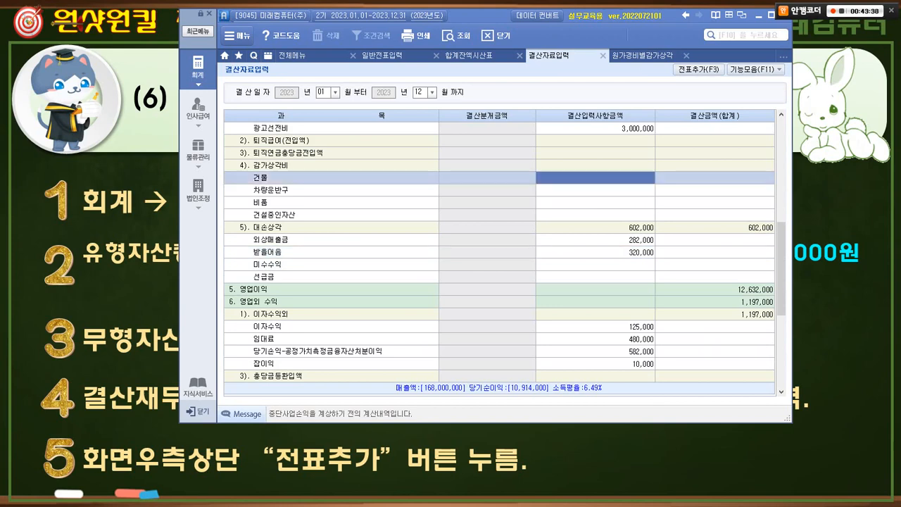
{"action": "left_click_drag", "start_coordinate": [234, 157], "coordinate": [287, 185]}
{"action": "type", "text": "3000000"}
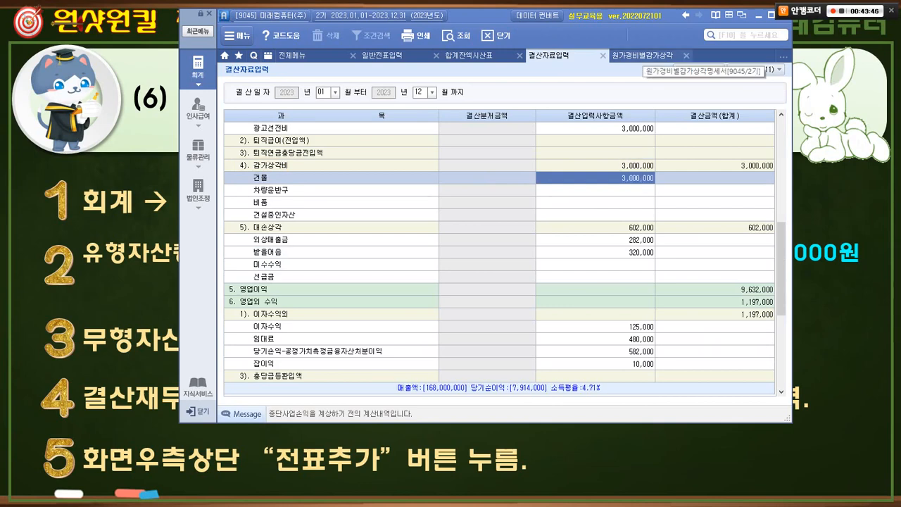
Check the 당기상각비 of 차량운반구 in 원가경비별감가상각명세서 and enter 3,000,000 for 차량운반구 under 감가상각비 in 결산자료입력
{"action": "left_click", "coordinate": [642, 55]}
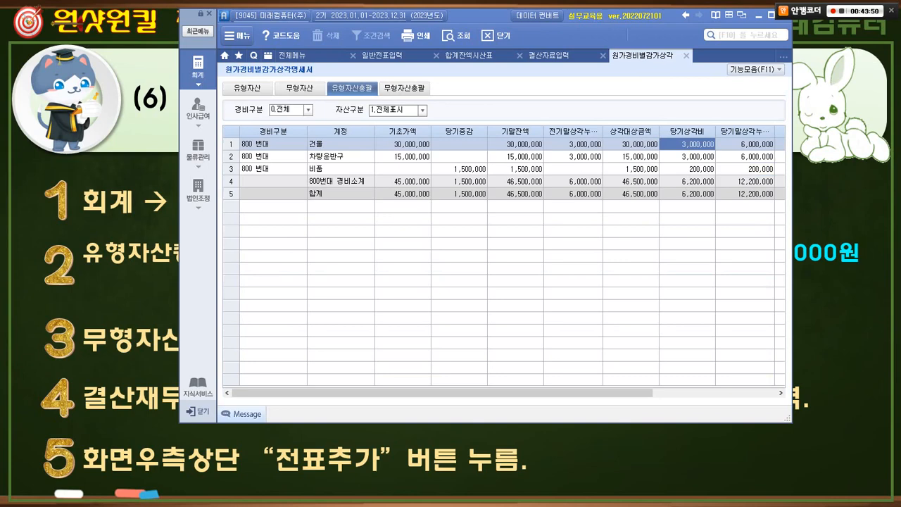
{"action": "left_click", "coordinate": [688, 156]}
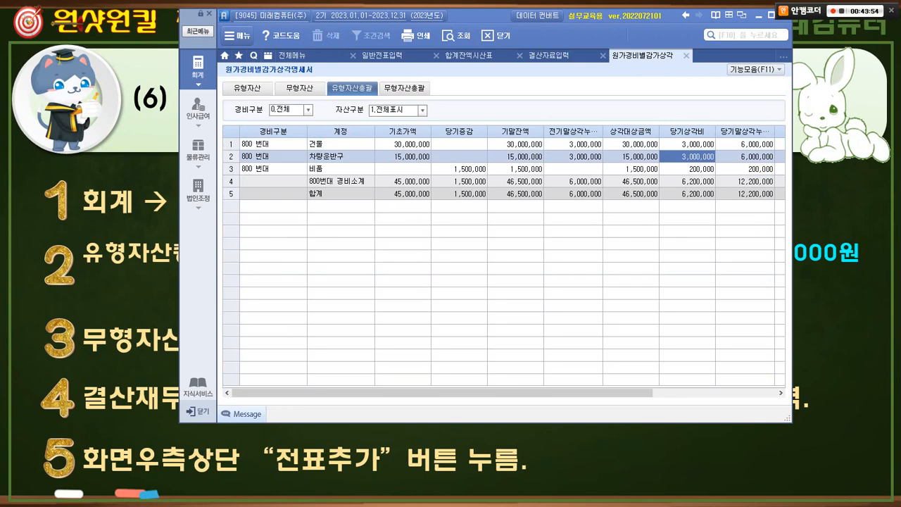
{"action": "left_click", "coordinate": [556, 55]}
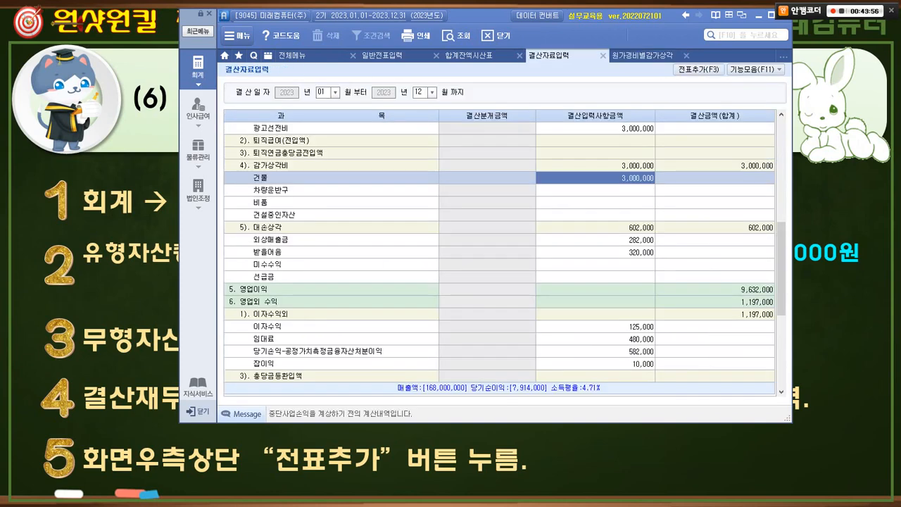
{"action": "left_click", "coordinate": [595, 191]}
{"action": "type", "text": "3000000"}
{"action": "key", "text": "Return"}
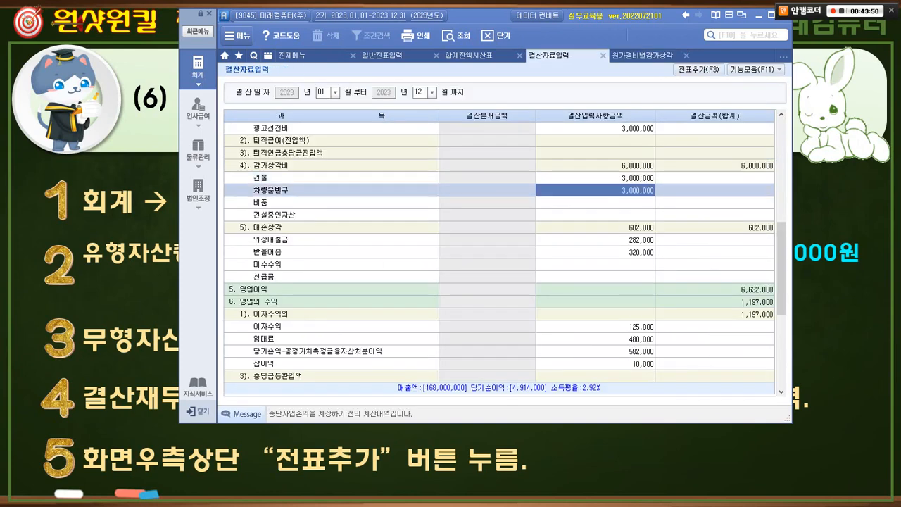
Check the 당기상각비 of 비품 in 유형자산총괄 and enter 200,000 for 비품 under 감가상각비 in 결산자료입력
{"action": "left_click", "coordinate": [641, 55]}
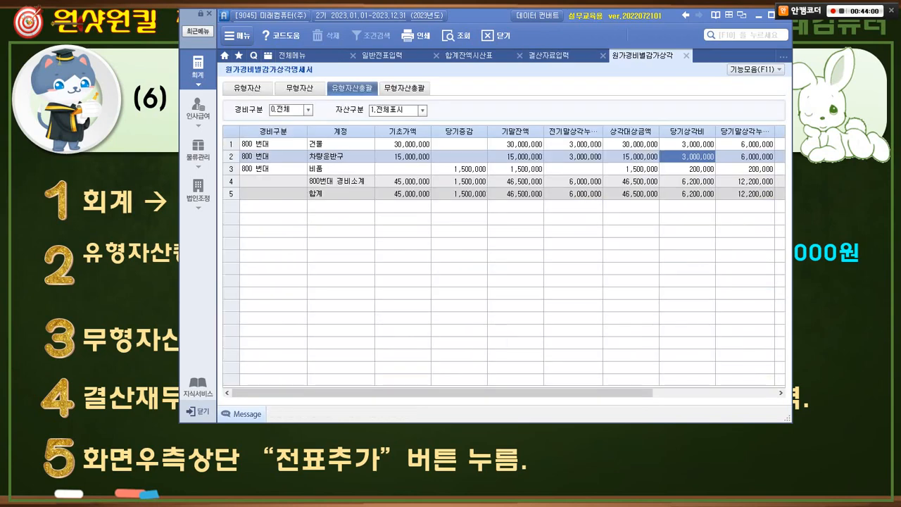
{"action": "left_click", "coordinate": [692, 169]}
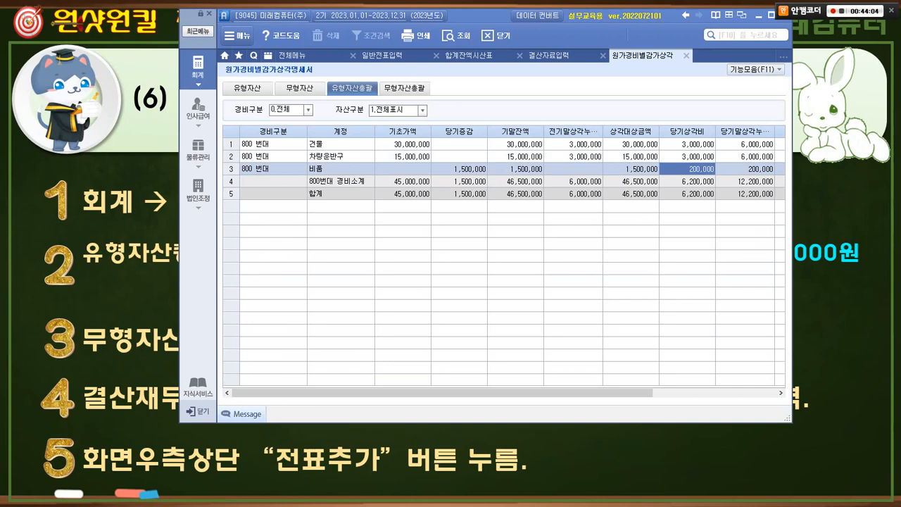
{"action": "left_click", "coordinate": [557, 55]}
{"action": "left_click", "coordinate": [596, 202]}
{"action": "type", "text": "200000"}
{"action": "key", "text": "Return"}
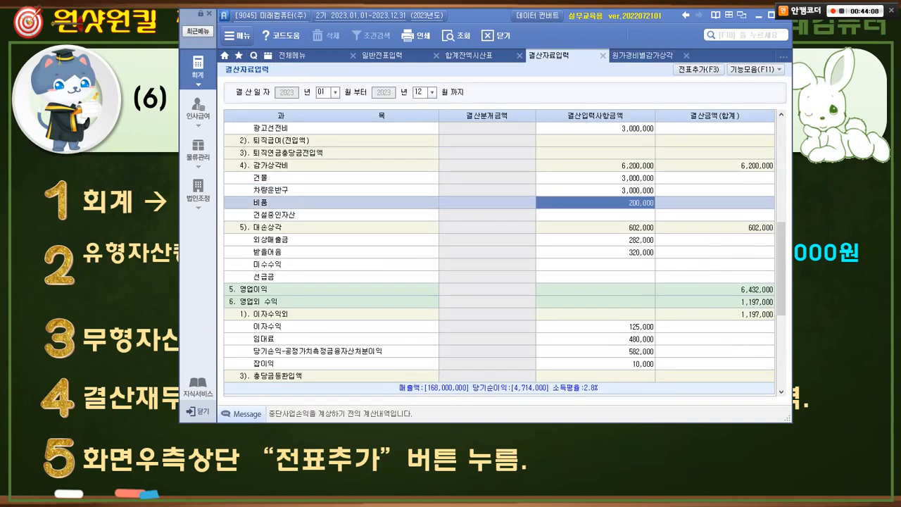
Read problem (7) on the 기말상품재고액 on the next slide and return to the accounting program
{"action": "key", "text": "alt+Tab"}
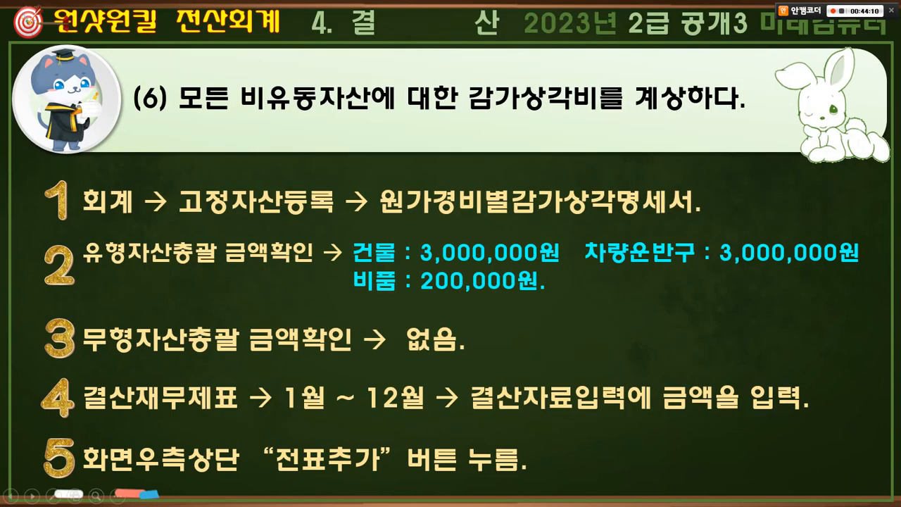
{"action": "key", "text": "Right"}
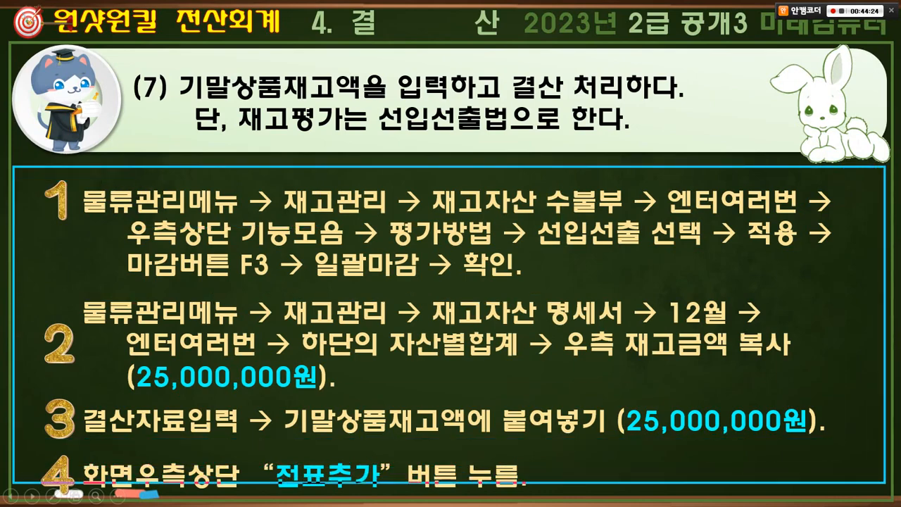
{"action": "key", "text": "alt+Tab"}
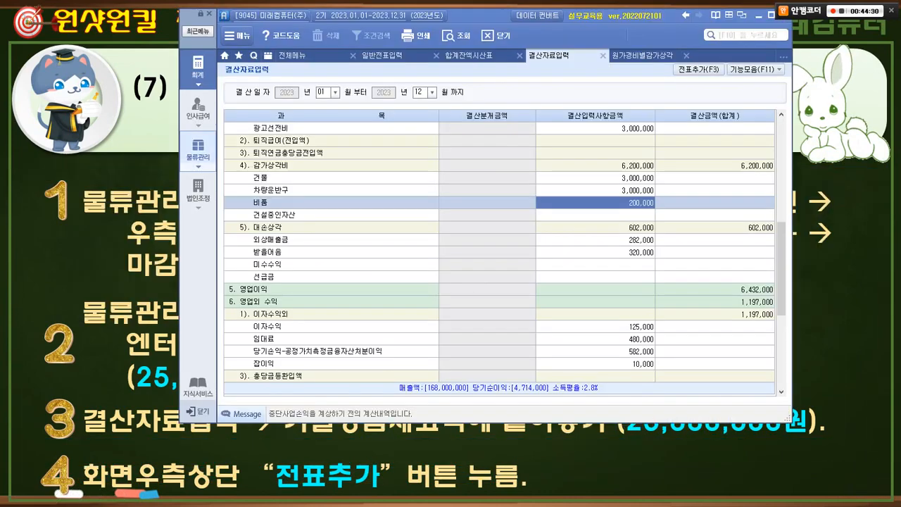
Open 재고자산수불부 under 물류관리's 재고관리 and query all items from 2023-01-01 to 2023-12-31
{"action": "left_click", "coordinate": [197, 151]}
{"action": "mouse_move", "coordinate": [224, 249]}
{"action": "left_mouse_down"}
{"action": "mouse_move", "coordinate": [257, 269]}
{"action": "mouse_move", "coordinate": [292, 276]}
{"action": "mouse_move", "coordinate": [327, 325]}
{"action": "left_mouse_up"}
{"action": "key", "text": "Escape"}
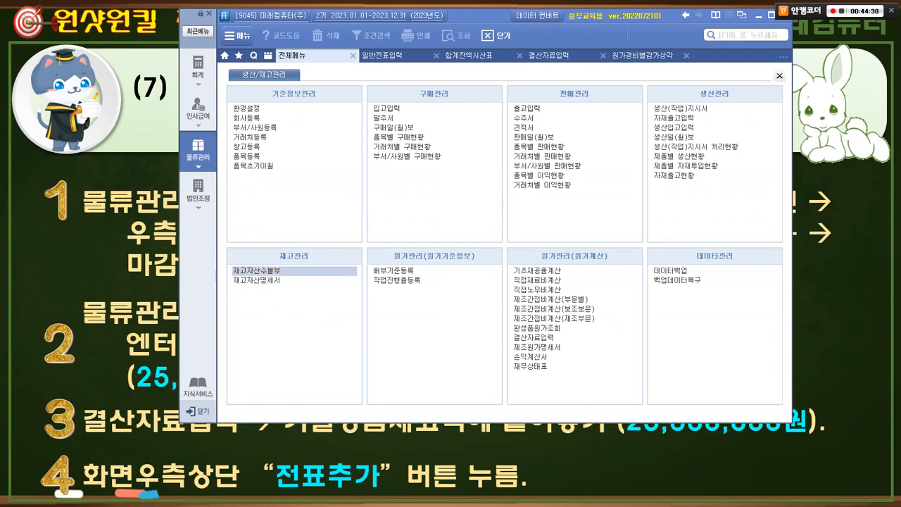
{"action": "left_click", "coordinate": [258, 271]}
{"action": "key", "text": "Return"}
{"action": "key", "text": "Return"}
{"action": "key", "text": "Return"}
{"action": "key", "text": "Return"}
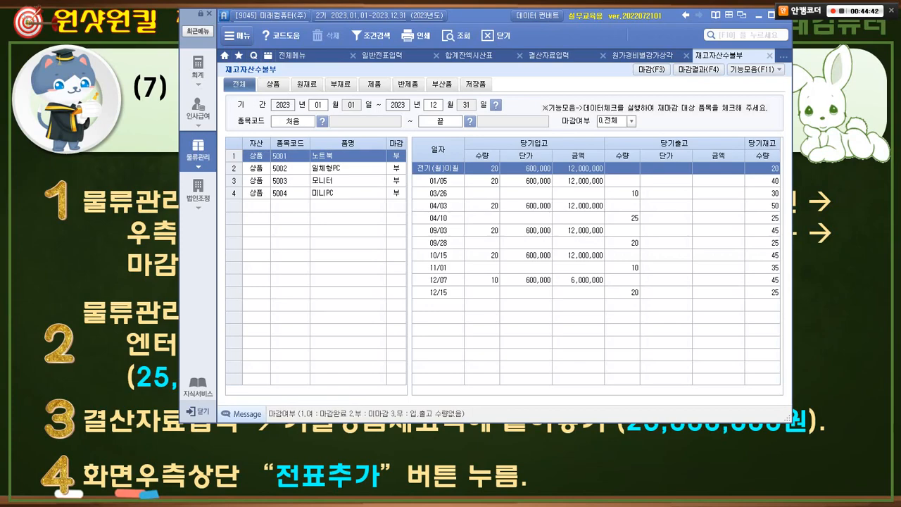
Recheck the slide's instructions and apply 1.선입선출법 as the 재고자산 평가방법 for 상품
{"action": "key", "text": "alt+Tab"}
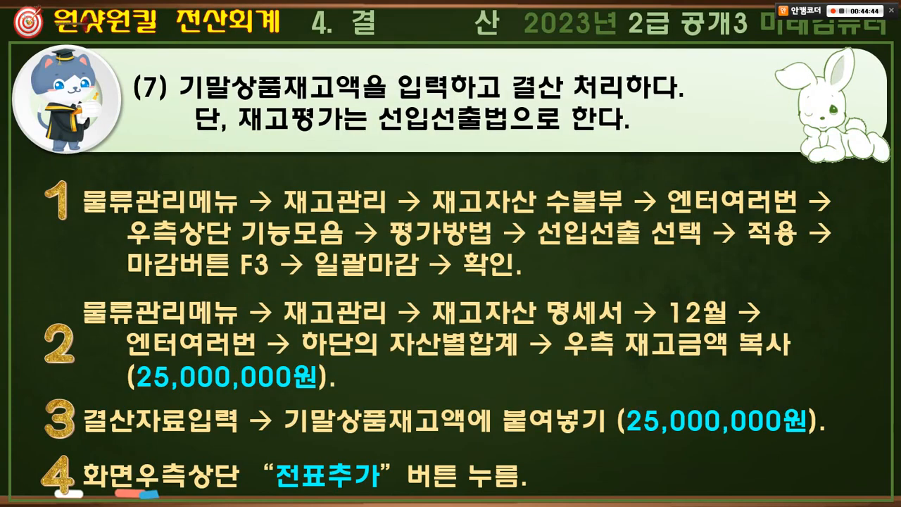
{"action": "key", "text": "alt+Tab"}
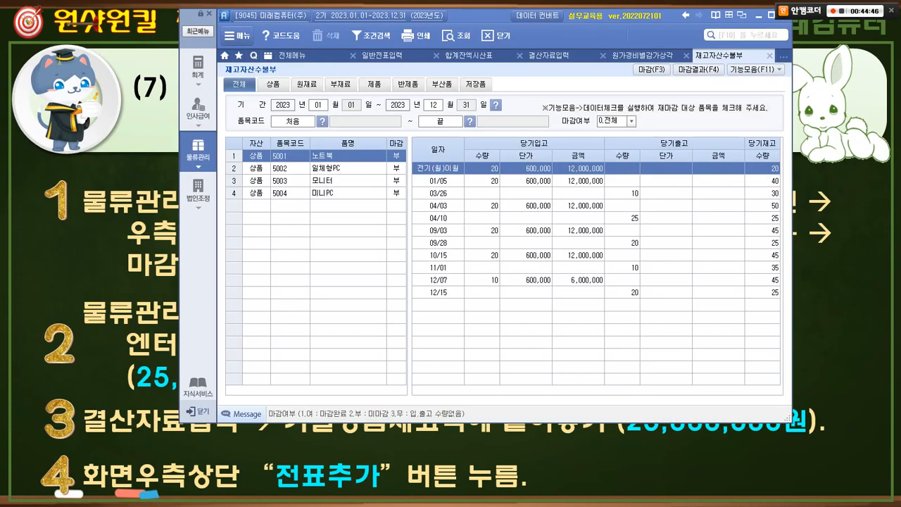
{"action": "key", "text": "F11"}
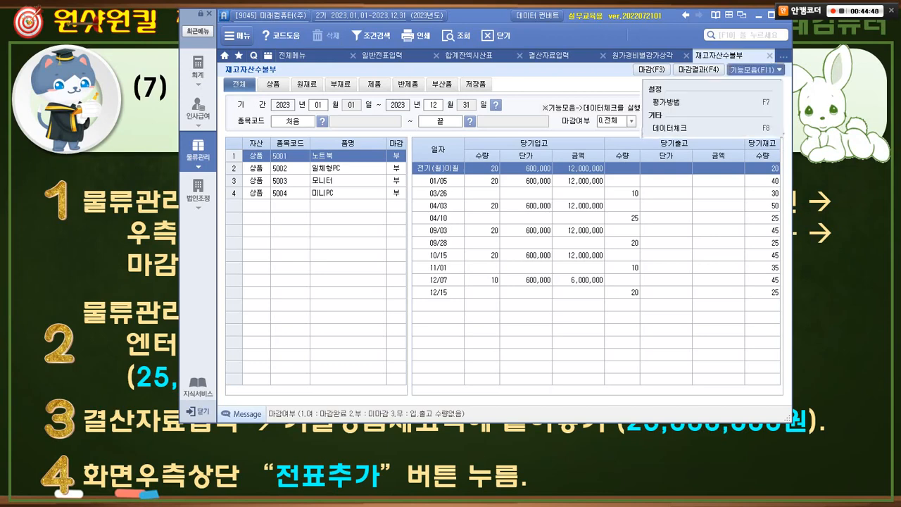
{"action": "left_click", "coordinate": [667, 102]}
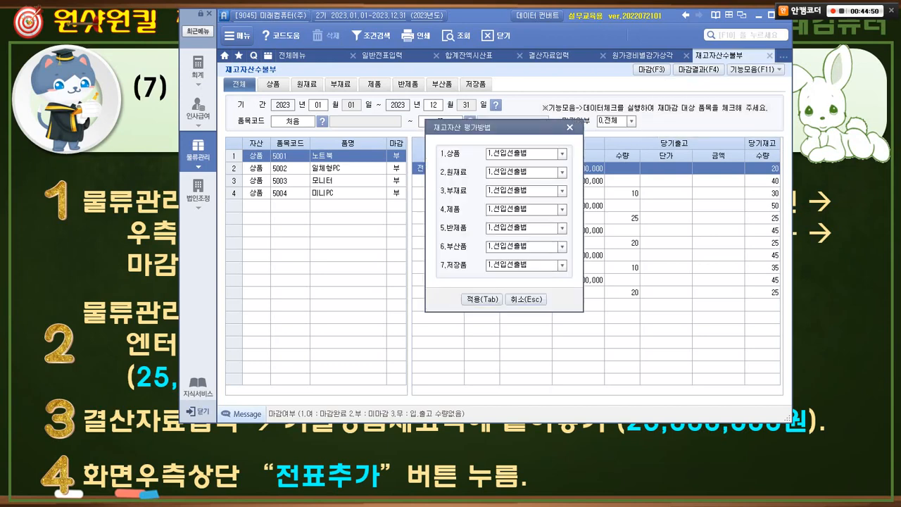
{"action": "key", "text": "Tab"}
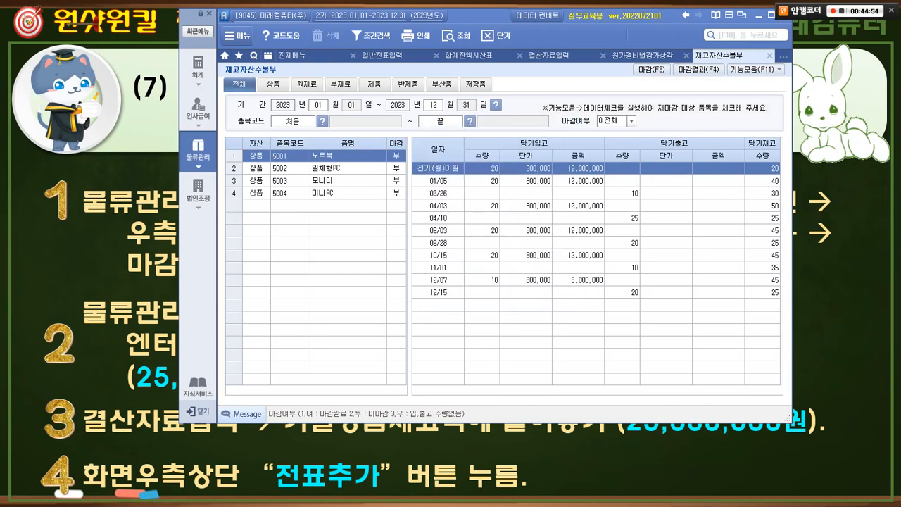
Run 일괄마감 on the inventory items in 재고자산수불부
{"action": "key", "text": "F3"}
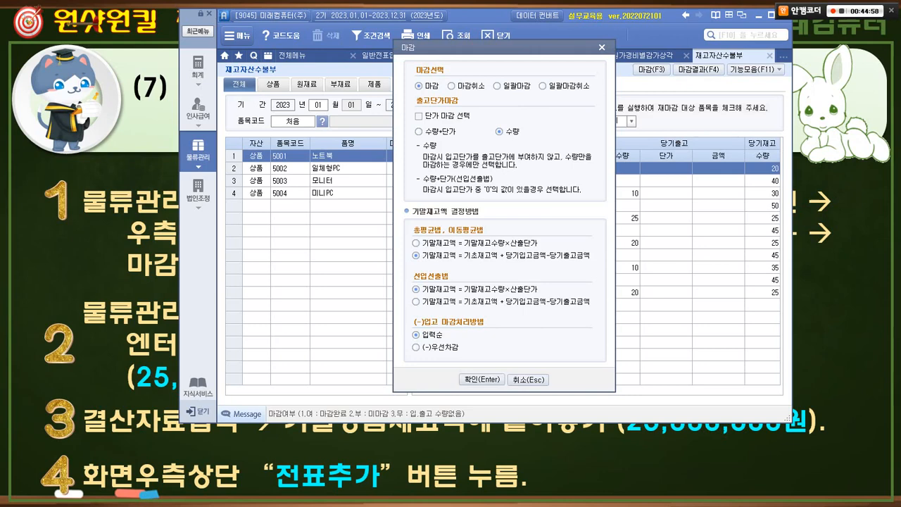
{"action": "left_click", "coordinate": [497, 85]}
{"action": "left_click", "coordinate": [483, 379]}
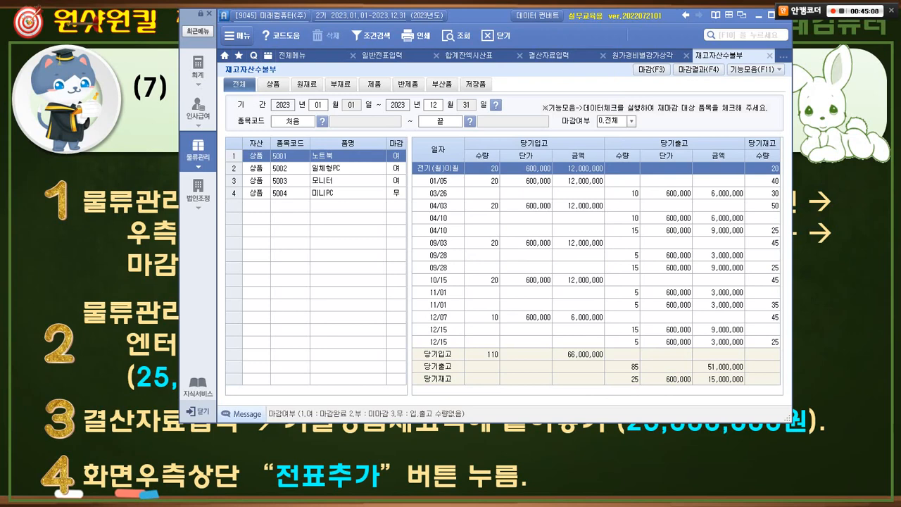
Open 재고자산명세서 under 재고관리 and query all items for month 12
{"action": "left_click", "coordinate": [293, 55]}
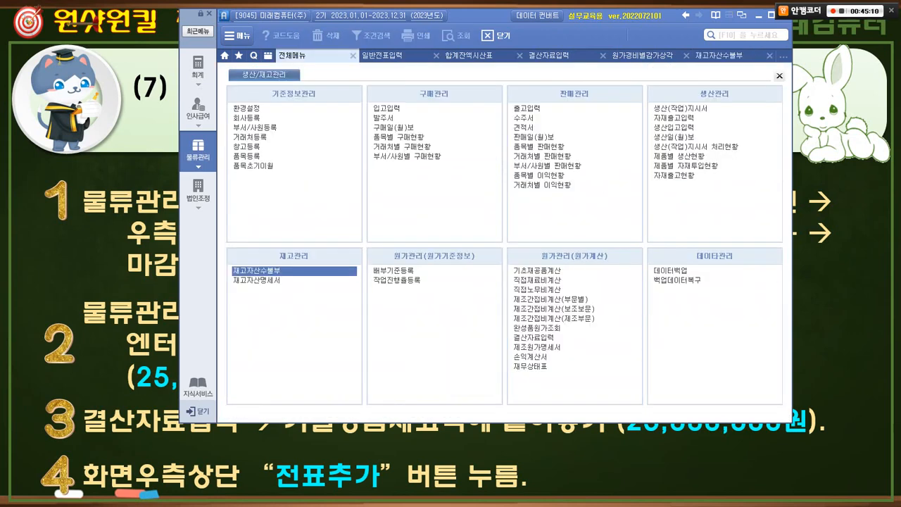
{"action": "mouse_move", "coordinate": [258, 255]}
{"action": "left_mouse_down"}
{"action": "mouse_move", "coordinate": [262, 263]}
{"action": "mouse_move", "coordinate": [278, 241]}
{"action": "left_mouse_up"}
{"action": "left_click_drag", "start_coordinate": [227, 277], "coordinate": [297, 287]}
{"action": "key", "text": "Escape"}
{"action": "left_click", "coordinate": [258, 280]}
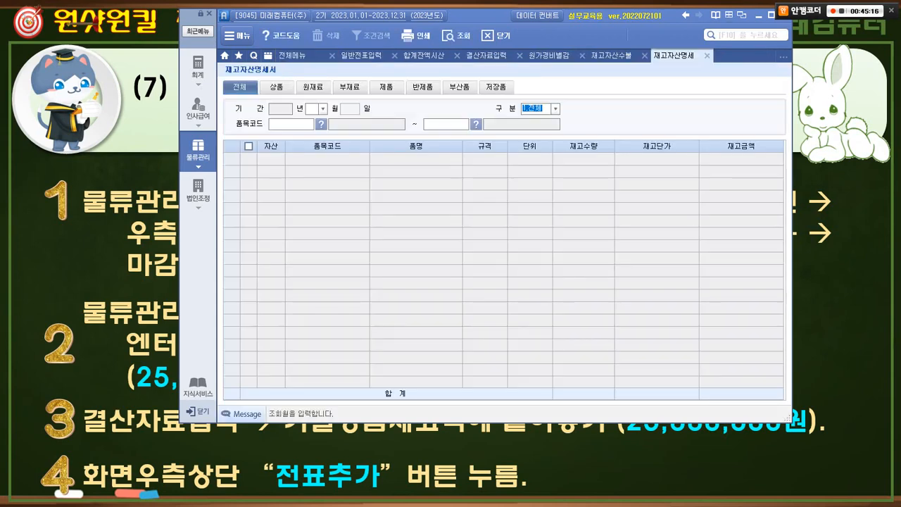
{"action": "type", "text": "12"}
{"action": "key", "text": "Return"}
{"action": "key", "text": "Return"}
{"action": "key", "text": "Return"}
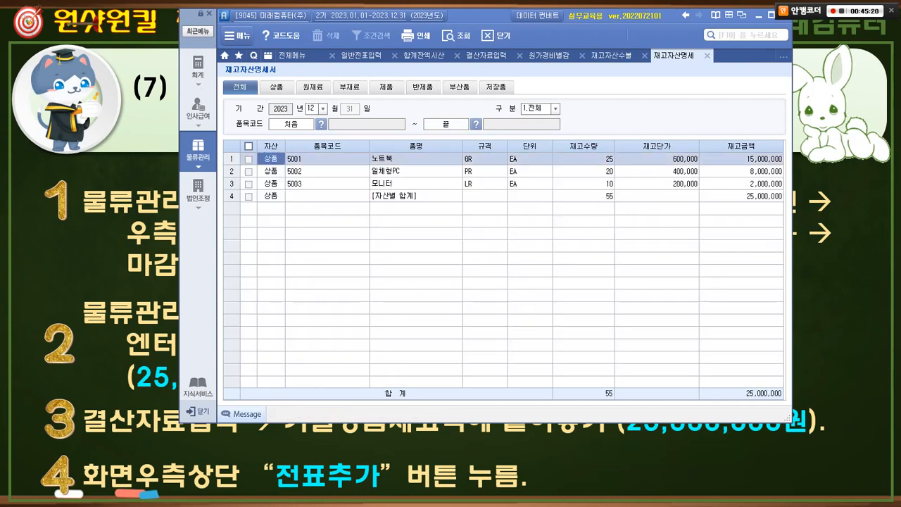
Find the [자산별 합계] row in 재고자산명세서 and select its 재고금액
{"action": "mouse_move", "coordinate": [750, 166]}
{"action": "left_mouse_down"}
{"action": "mouse_move", "coordinate": [726, 130]}
{"action": "mouse_move", "coordinate": [765, 134]}
{"action": "left_mouse_up"}
{"action": "left_click_drag", "start_coordinate": [370, 188], "coordinate": [809, 204]}
{"action": "mouse_move", "coordinate": [788, 214]}
{"action": "left_mouse_down"}
{"action": "mouse_move", "coordinate": [726, 189]}
{"action": "mouse_move", "coordinate": [791, 212]}
{"action": "left_mouse_up"}
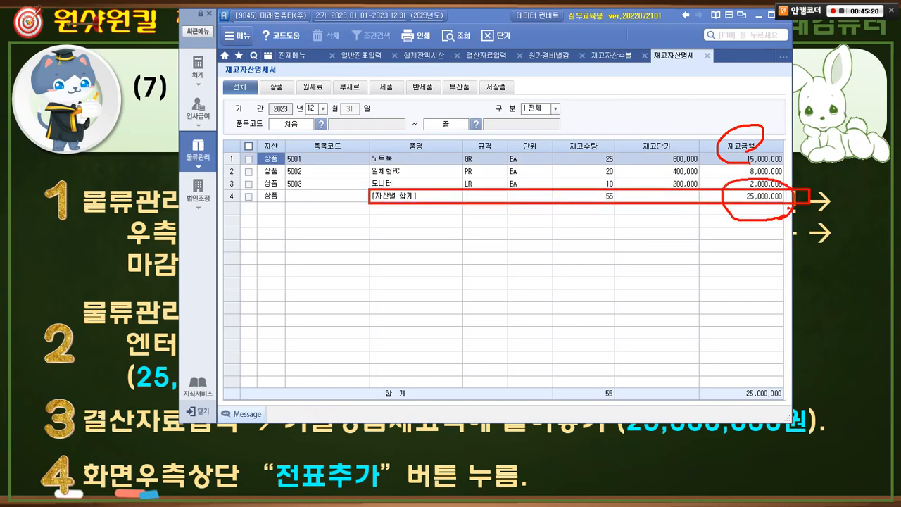
{"action": "key", "text": "Escape"}
{"action": "left_click", "coordinate": [753, 196]}
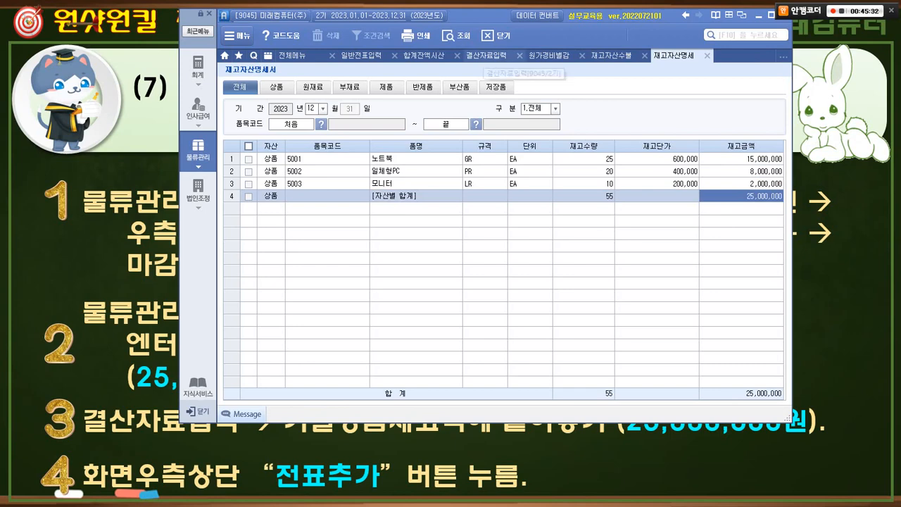
Return to 결산자료입력 and enter 25,000,000 for (10).기말 상품 재고액 under 상품매출원가
{"action": "left_click", "coordinate": [487, 56]}
{"action": "scroll", "coordinate": [500, 252], "scroll_direction": "up", "scroll_amount": 8}
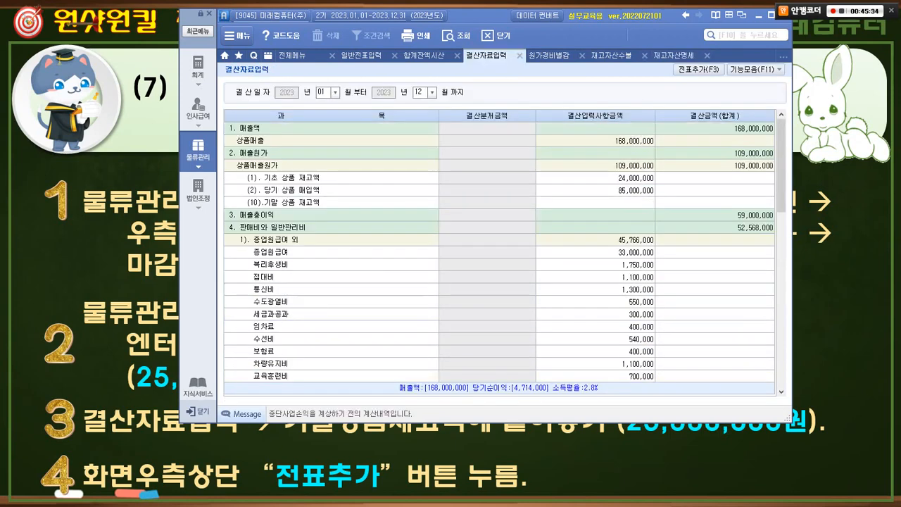
{"action": "mouse_move", "coordinate": [248, 195]}
{"action": "left_mouse_down"}
{"action": "mouse_move", "coordinate": [397, 213]}
{"action": "mouse_move", "coordinate": [676, 213]}
{"action": "left_mouse_up"}
{"action": "left_click_drag", "start_coordinate": [609, 192], "coordinate": [629, 186]}
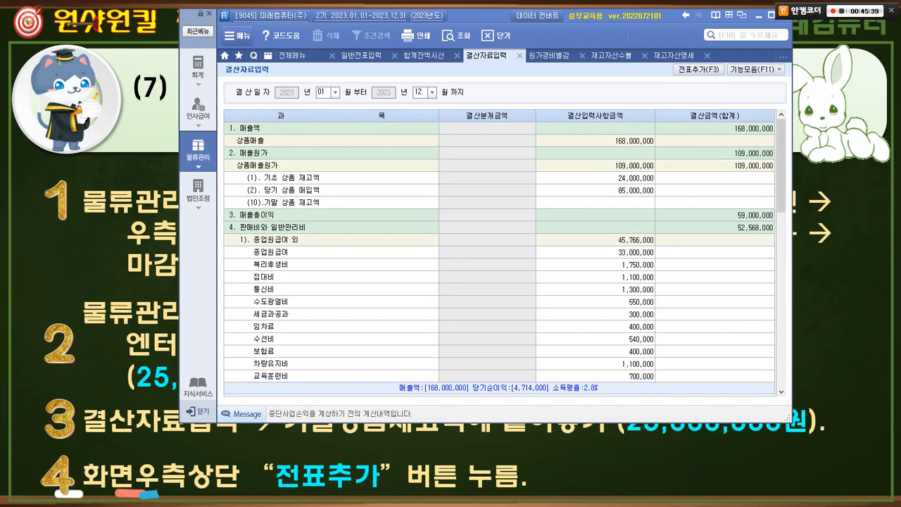
{"action": "left_click", "coordinate": [595, 203]}
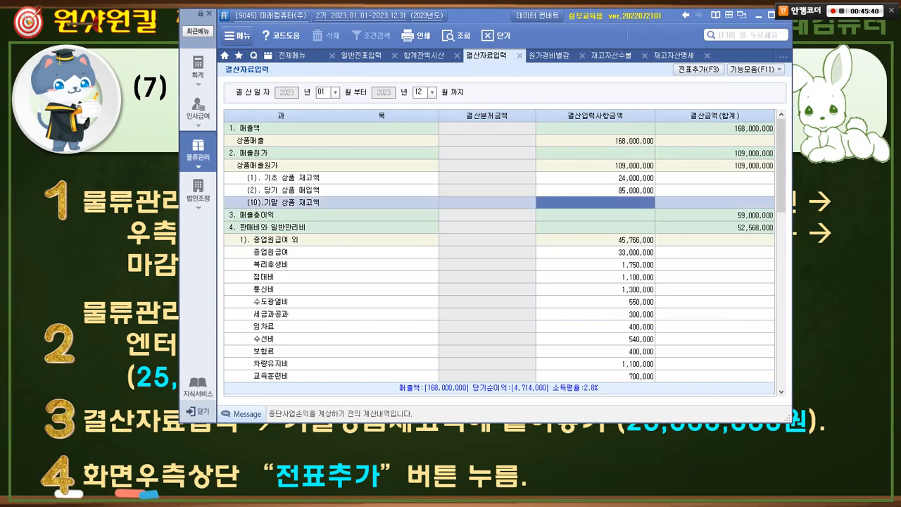
{"action": "type", "text": "25,000,000"}
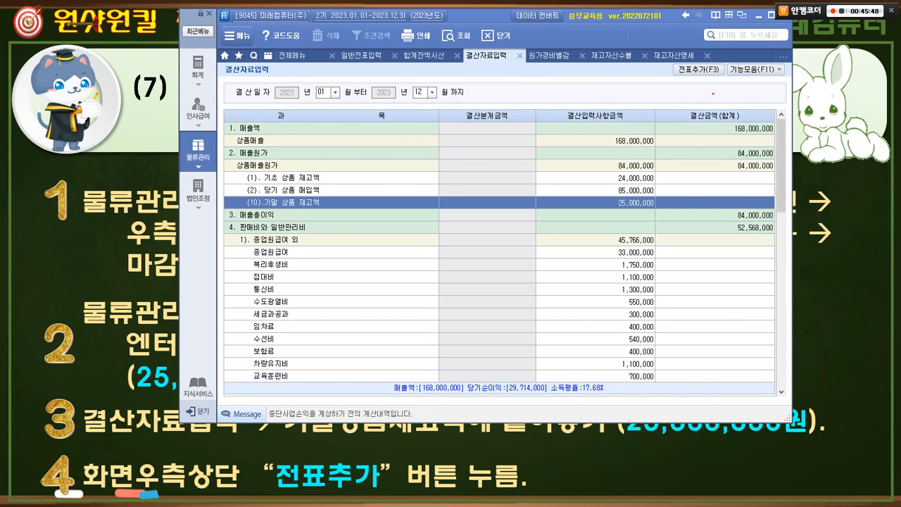
Add the closing entries from 결산자료입력 with 전표추가 and confirm
{"action": "mouse_move", "coordinate": [713, 93]}
{"action": "left_mouse_down"}
{"action": "mouse_move", "coordinate": [693, 94]}
{"action": "mouse_move", "coordinate": [723, 69]}
{"action": "mouse_move", "coordinate": [720, 92]}
{"action": "mouse_move", "coordinate": [673, 64]}
{"action": "mouse_move", "coordinate": [697, 67]}
{"action": "left_mouse_up"}
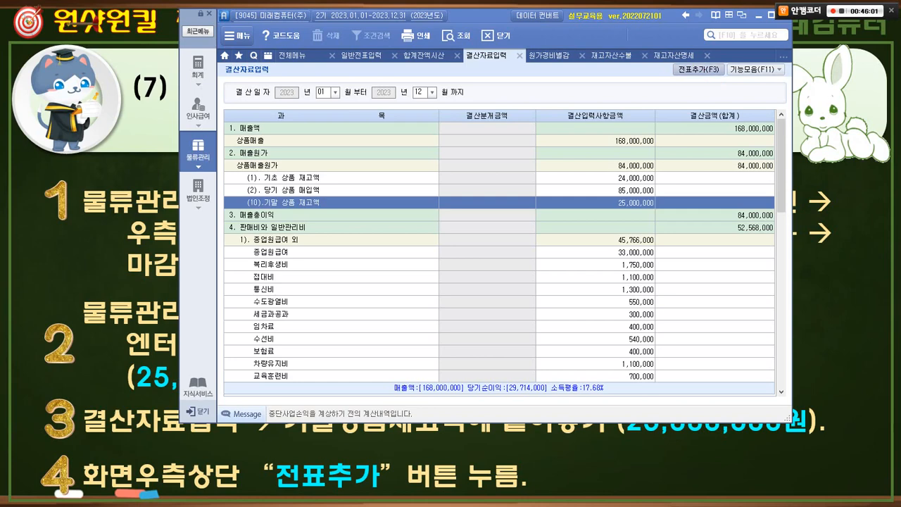
{"action": "left_click", "coordinate": [698, 70]}
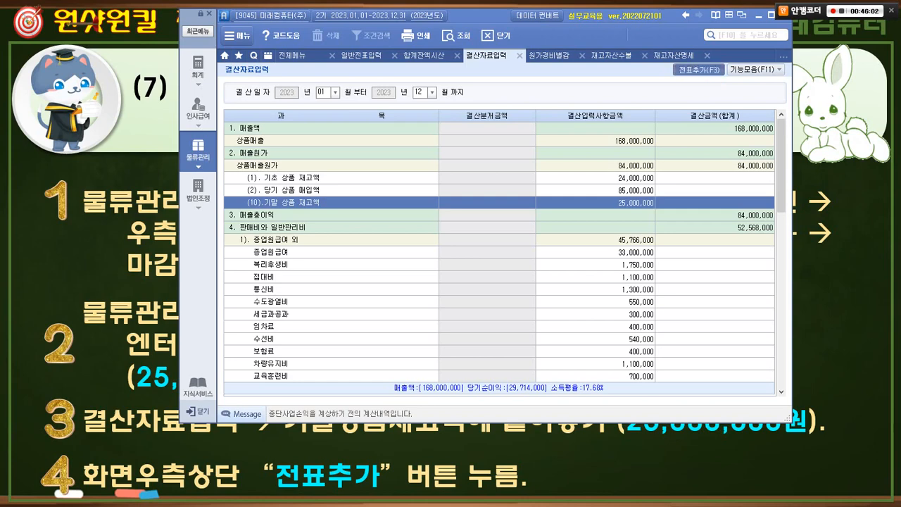
{"action": "key", "text": "Return"}
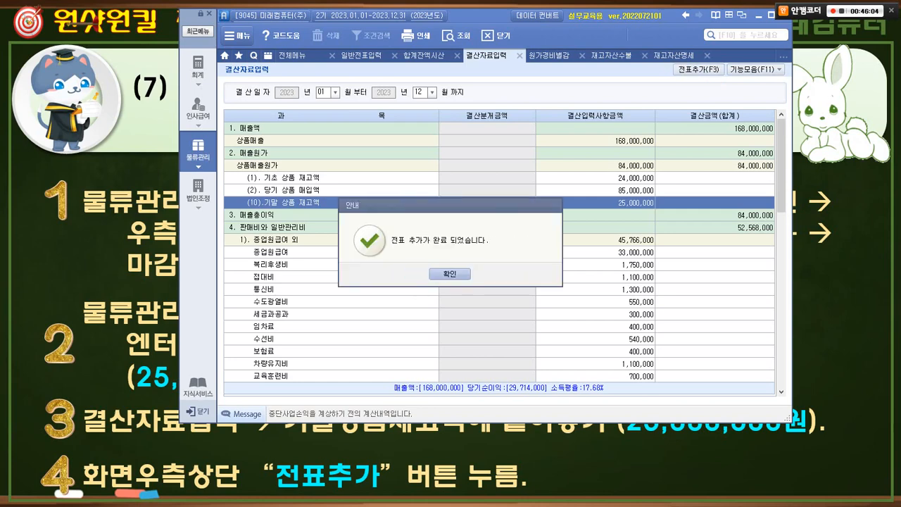
{"action": "key", "text": "Return"}
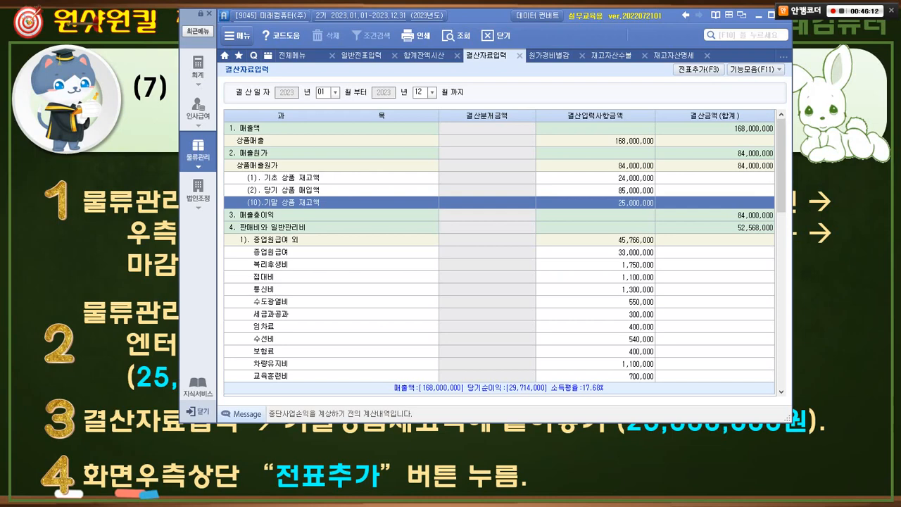
Reload the December 31 vouchers in 일반전표입력 and review the 결차 and 결대 closing entries
{"action": "left_click", "coordinate": [361, 56]}
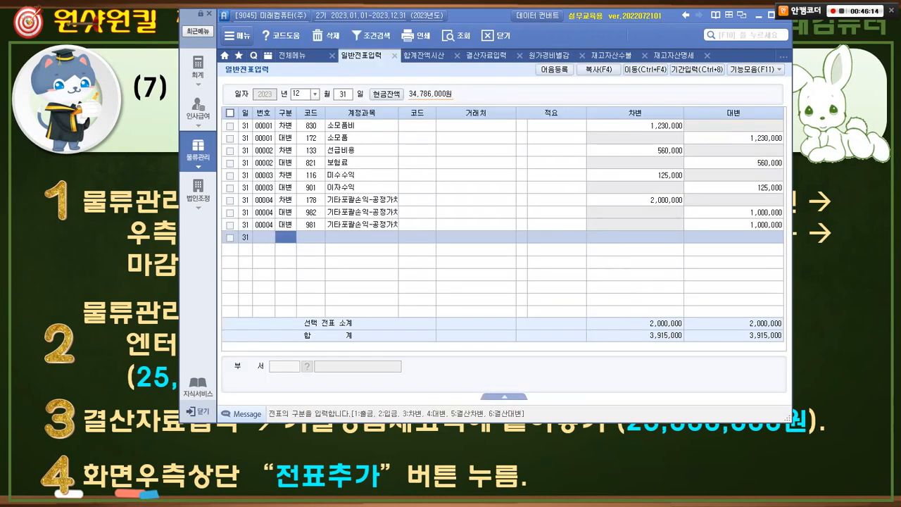
{"action": "left_click", "coordinate": [343, 94]}
{"action": "type", "text": "31"}
{"action": "key", "text": "Return"}
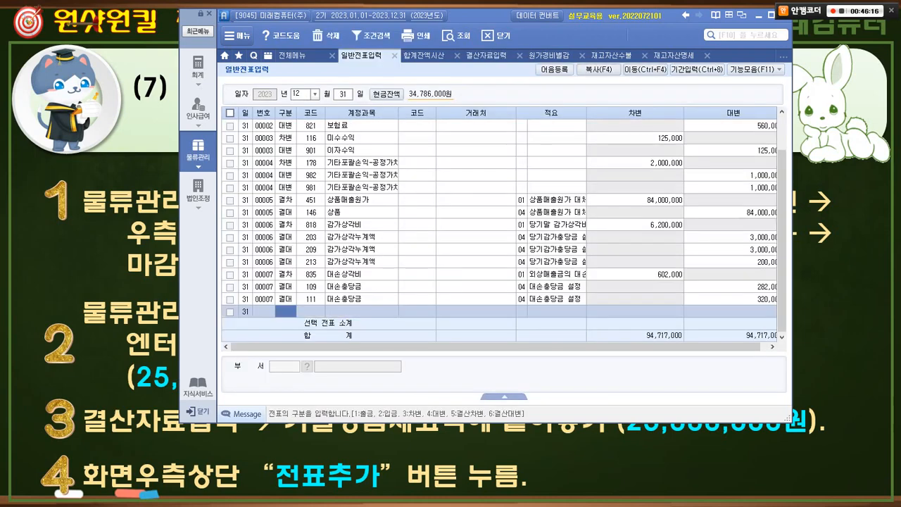
{"action": "mouse_move", "coordinate": [269, 197]}
{"action": "left_mouse_down"}
{"action": "mouse_move", "coordinate": [310, 208]}
{"action": "mouse_move", "coordinate": [323, 309]}
{"action": "left_mouse_up"}
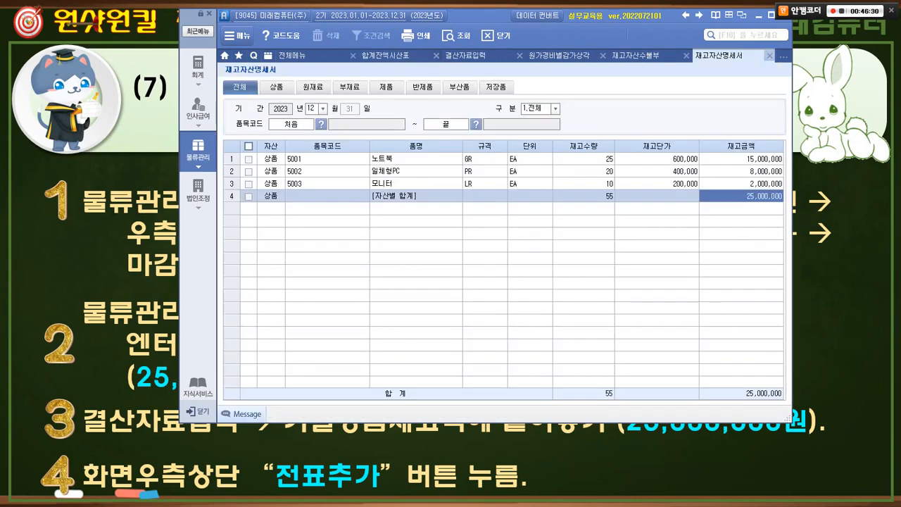
Close the open work tabs from 재고자산명세서 through 합계잔액시산표, leaving only 전체메뉴, and minimize the program
{"action": "left_click", "coordinate": [770, 56]}
{"action": "left_click", "coordinate": [687, 56]}
{"action": "left_click", "coordinate": [604, 56]}
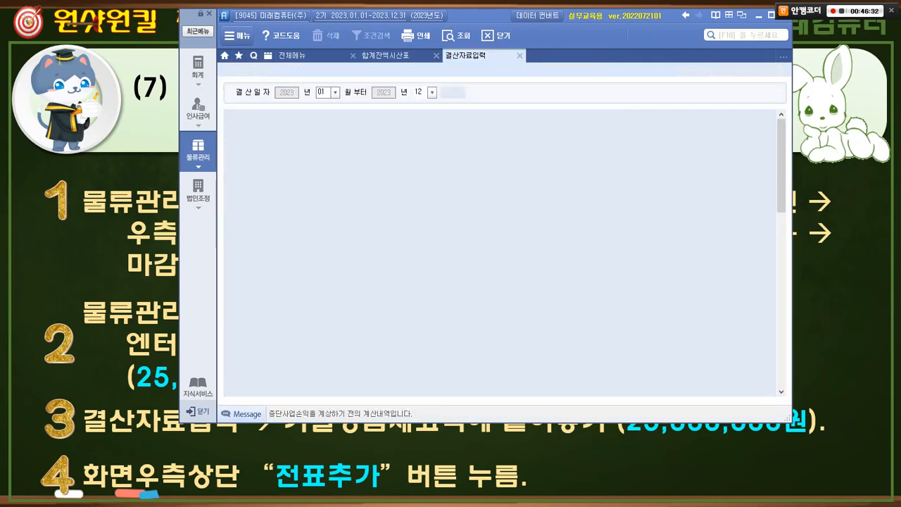
{"action": "left_click", "coordinate": [520, 55]}
{"action": "left_click", "coordinate": [436, 56]}
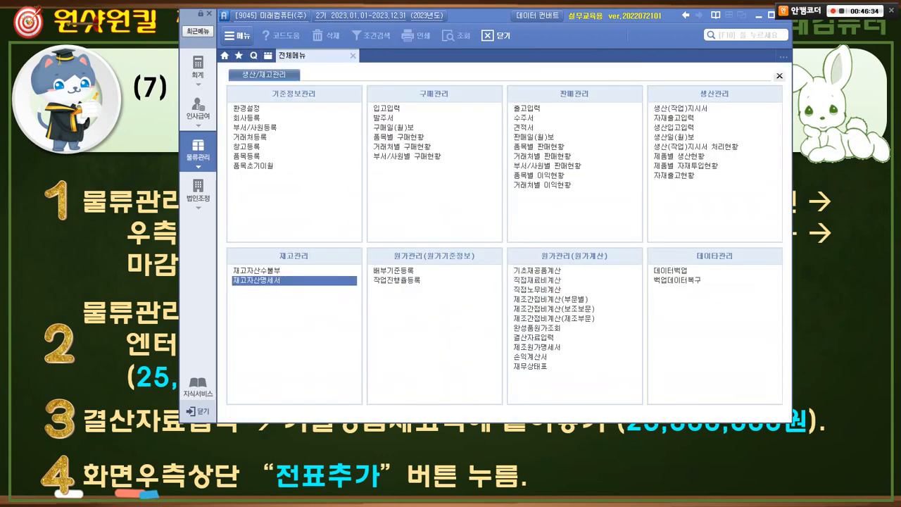
{"action": "left_click", "coordinate": [759, 16]}
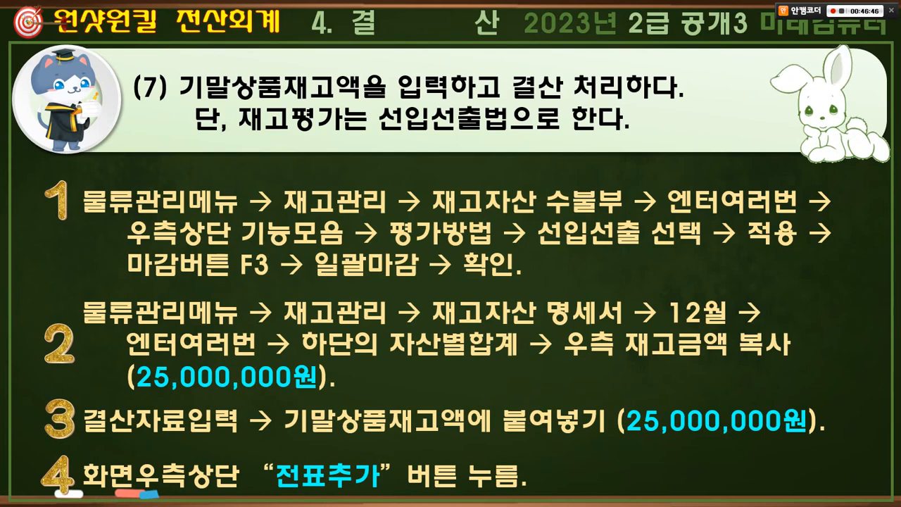
{"action": "key", "text": "Right"}
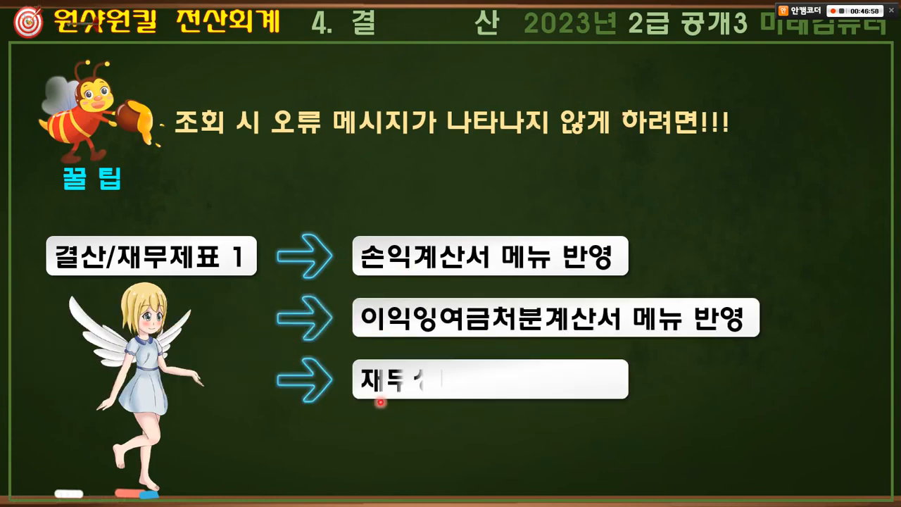
{"action": "left_click", "coordinate": [385, 367]}
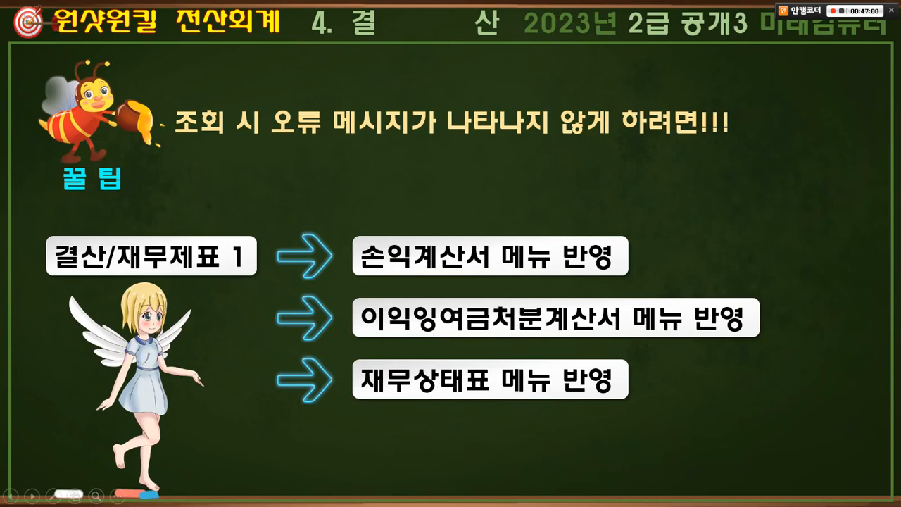
{"action": "left_click_drag", "start_coordinate": [345, 230], "coordinate": [408, 412]}
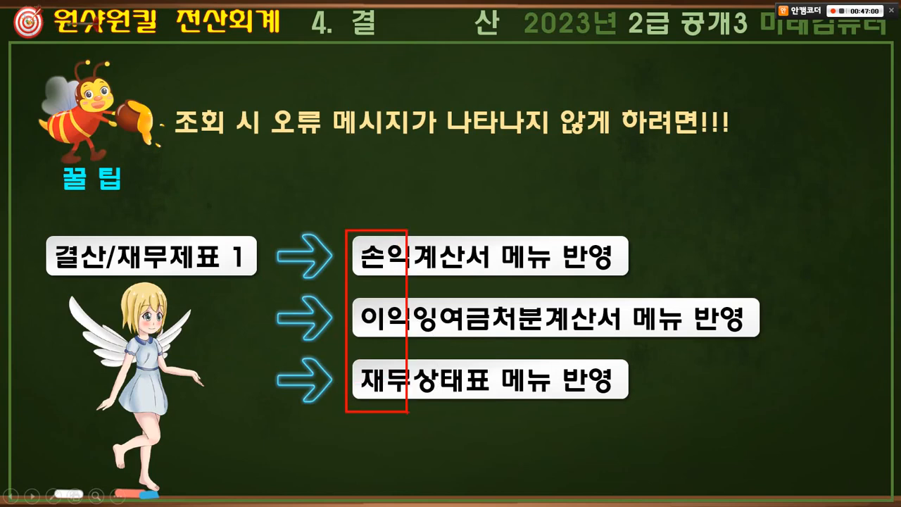
{"action": "key", "text": "Escape"}
Return to the accounting program, load the 손익계산서 for month 12 from the 회계 module, and close it
{"action": "key", "text": "alt+Tab"}
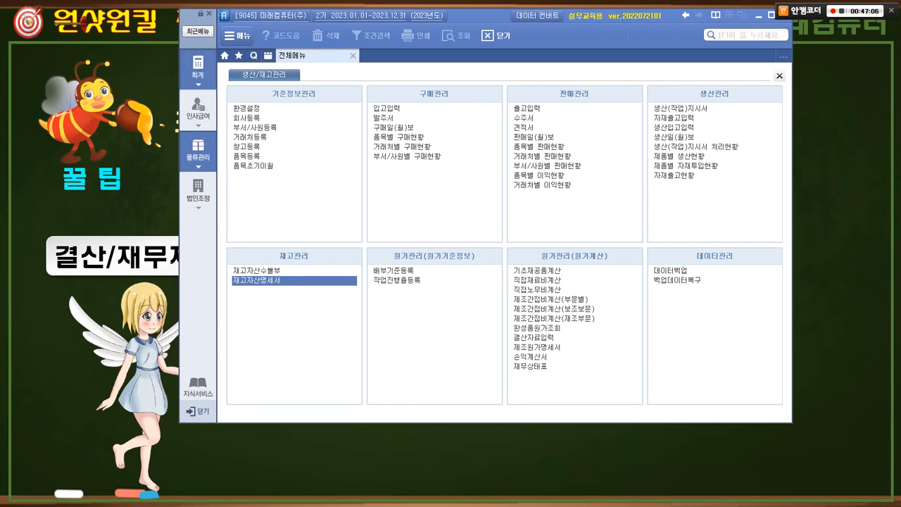
{"action": "left_click", "coordinate": [198, 66]}
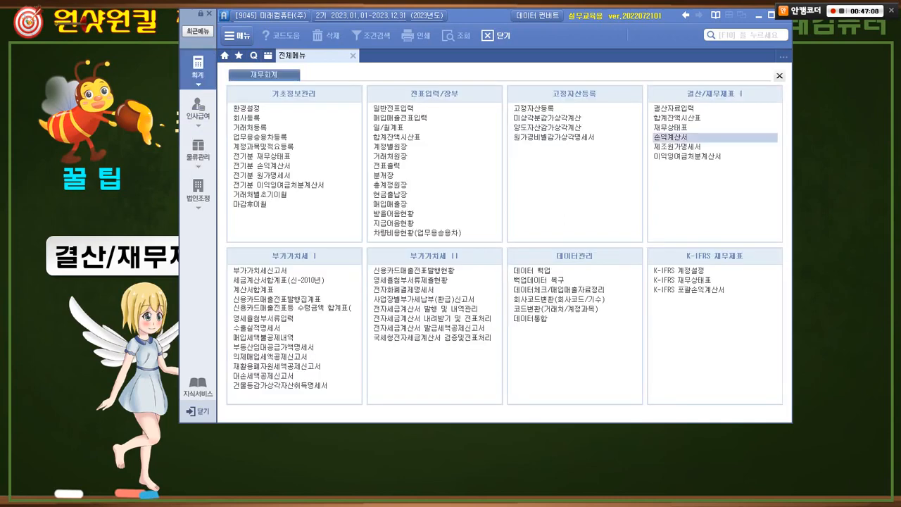
{"action": "left_click", "coordinate": [671, 137]}
{"action": "type", "text": "12"}
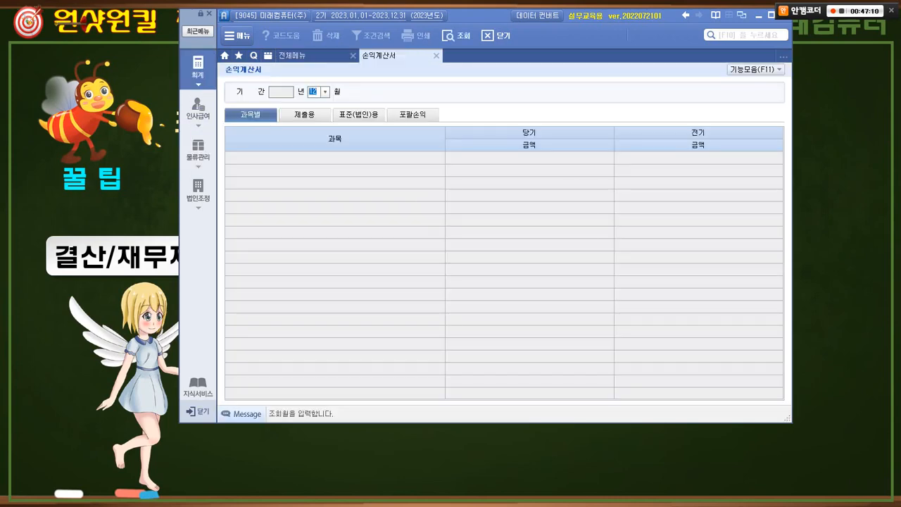
{"action": "key", "text": "Return"}
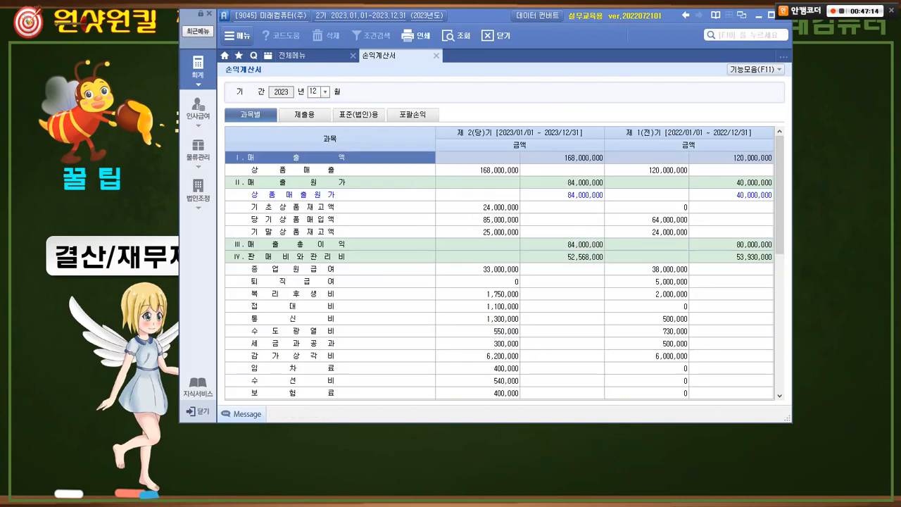
{"action": "left_click", "coordinate": [436, 56]}
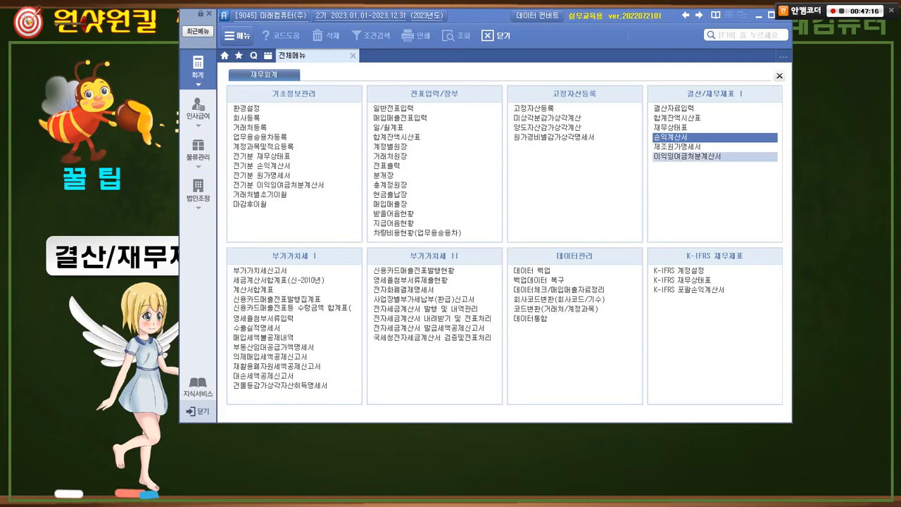
Open and close 이익잉여금처분계산서, and do the same with 재무상태표 for month 12
{"action": "left_click", "coordinate": [687, 157]}
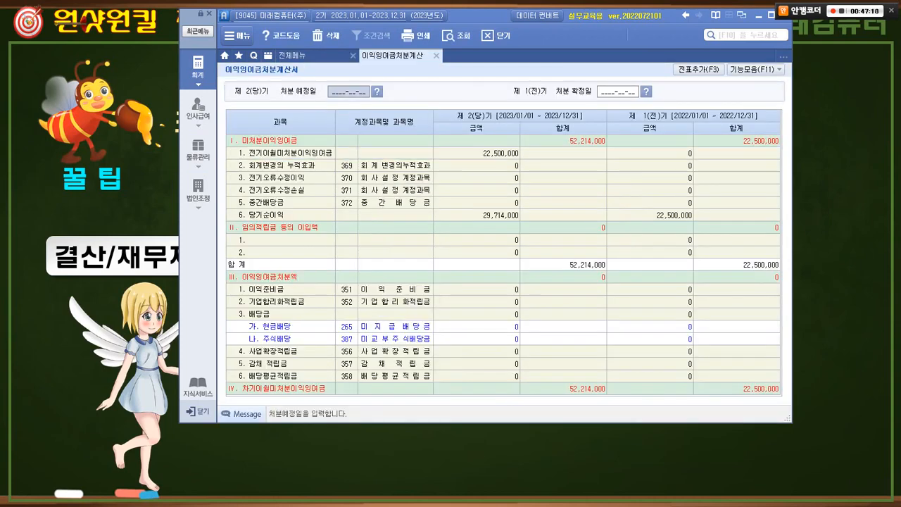
{"action": "left_click", "coordinate": [436, 56]}
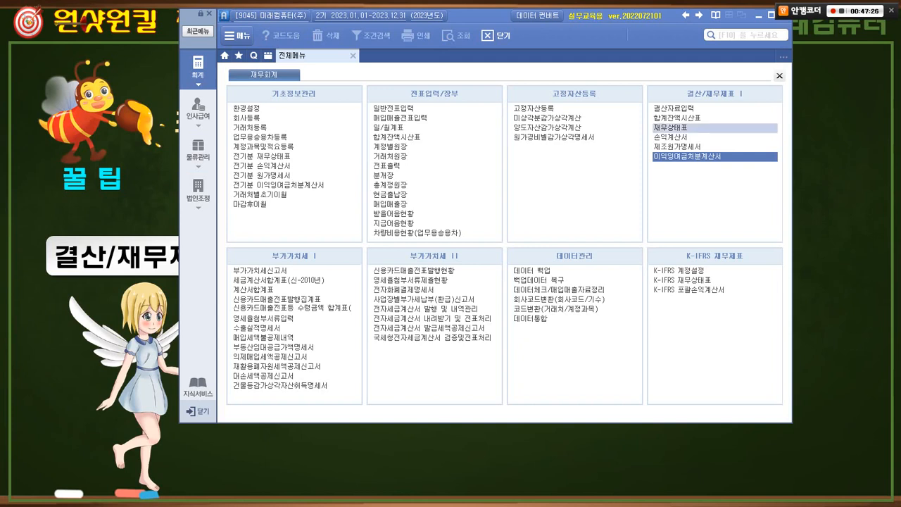
{"action": "left_click", "coordinate": [672, 128]}
{"action": "key", "text": "Return"}
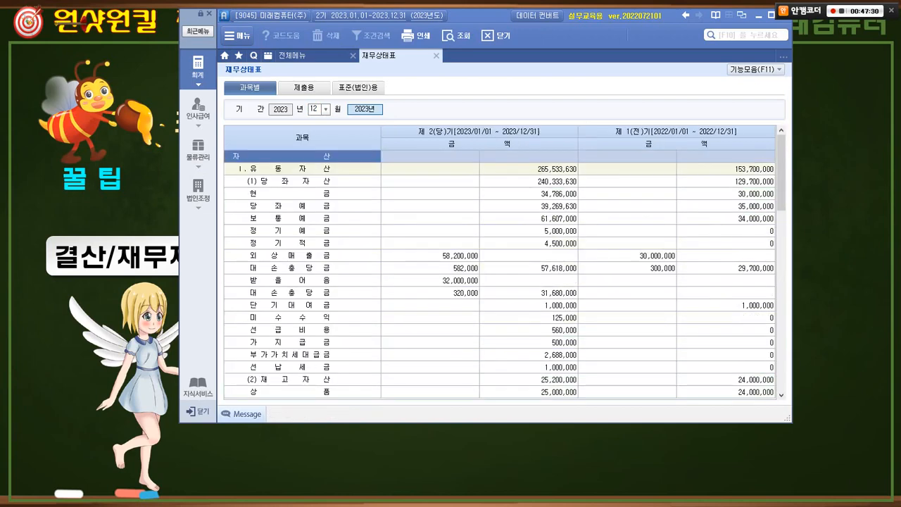
{"action": "left_click", "coordinate": [437, 55]}
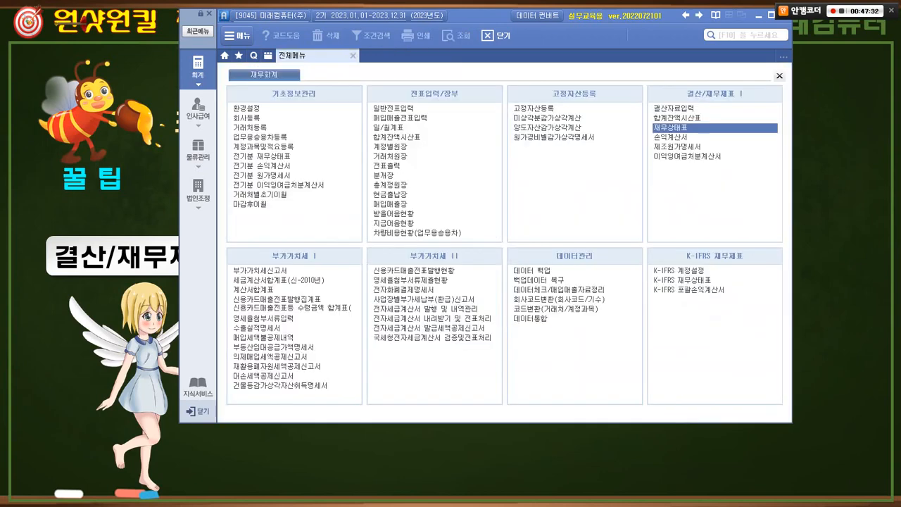
{"action": "key", "text": "alt+Tab"}
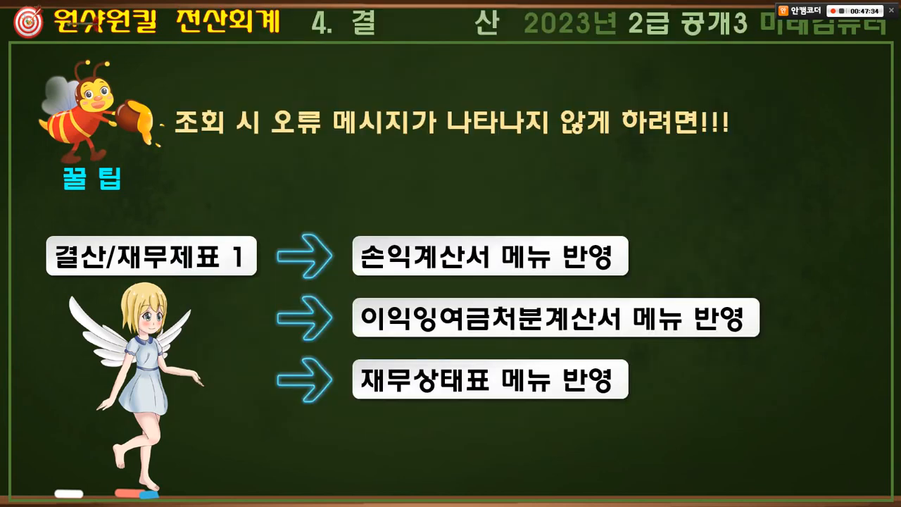
{"action": "left_click_drag", "start_coordinate": [20, 214], "coordinate": [869, 491]}
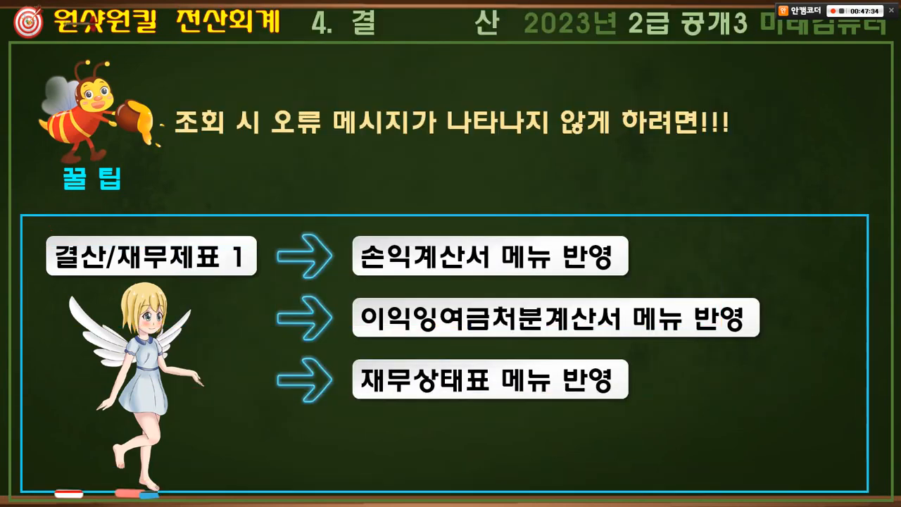
{"action": "left_click_drag", "start_coordinate": [813, 244], "coordinate": [762, 322]}
{"action": "left_click_drag", "start_coordinate": [765, 264], "coordinate": [817, 330]}
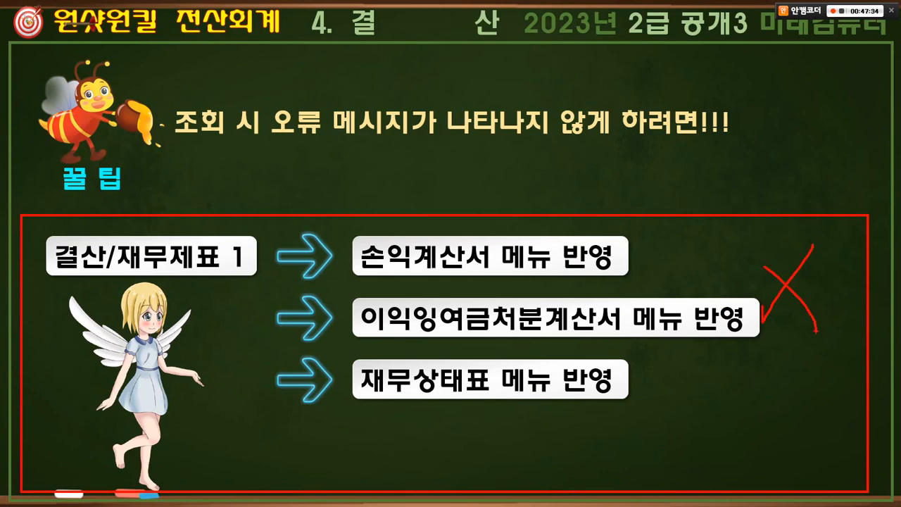
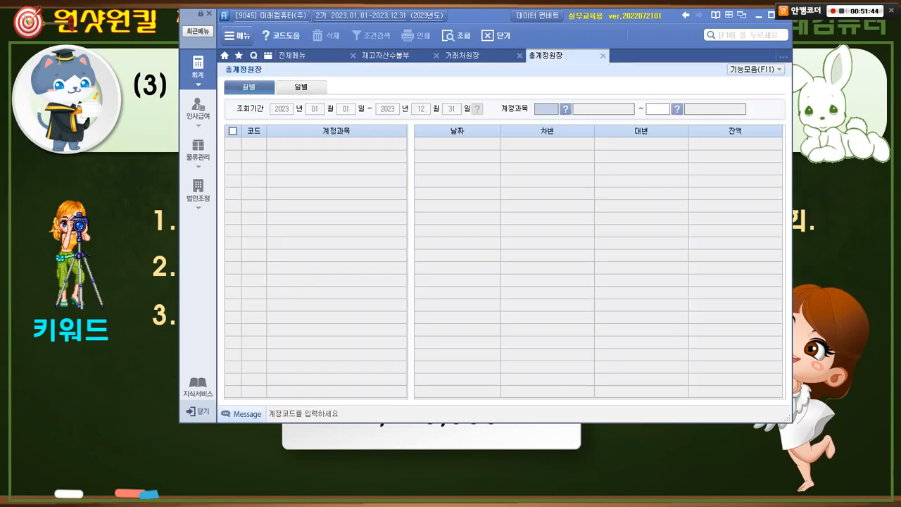
Query the monthly 총계정원장 for account 102 당좌예금 from January 1 to December 31, 2023
{"action": "key", "text": "F2"}
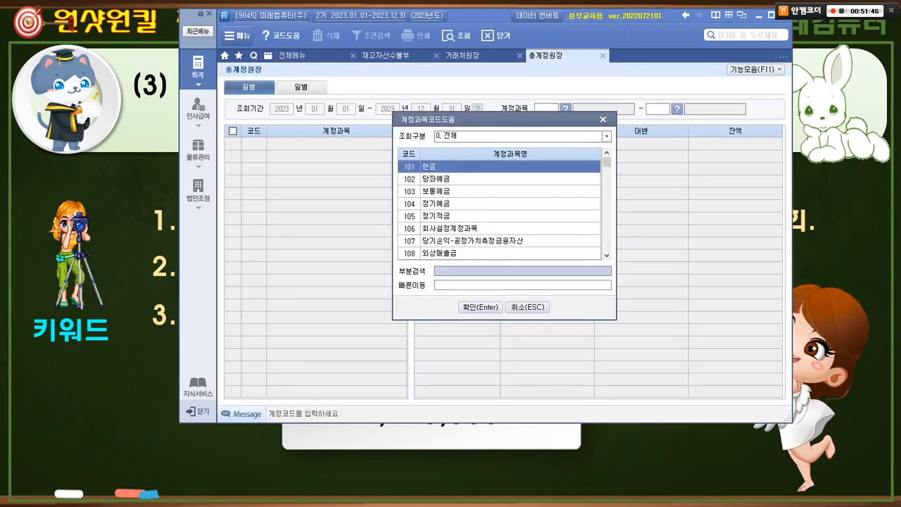
{"action": "key", "text": "Escape"}
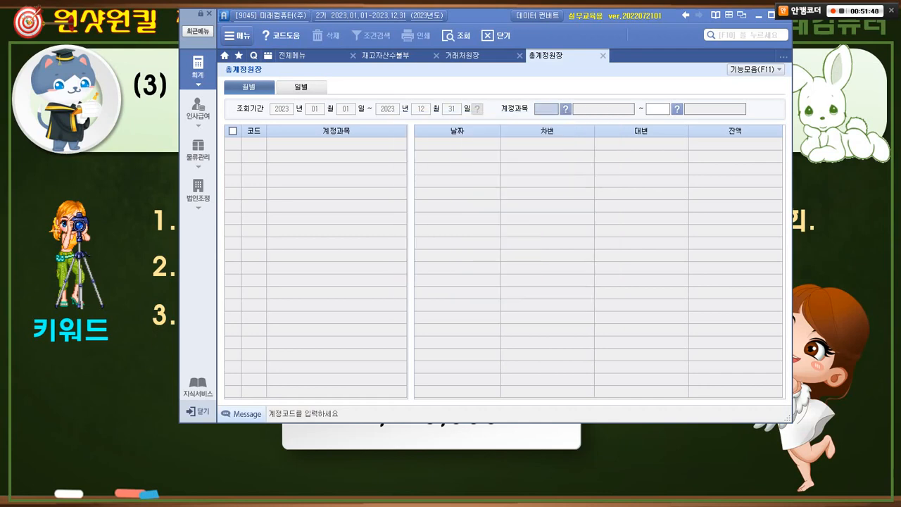
{"action": "type", "text": "102"}
{"action": "key", "text": "Return"}
{"action": "key", "text": "Return"}
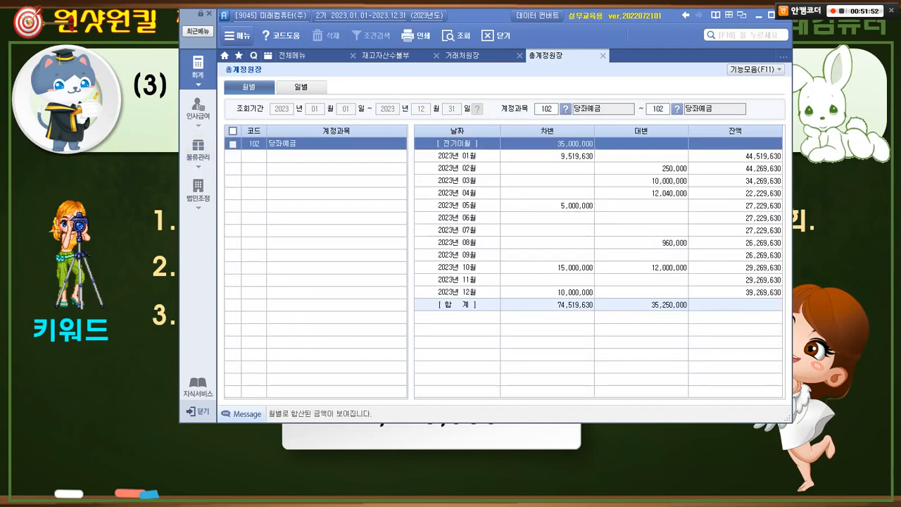
Examine the 대변 amounts of 당좌예금 for February through May to work out the total withdrawals
{"action": "key", "text": "alt+Tab"}
{"action": "left_click_drag", "start_coordinate": [173, 70], "coordinate": [431, 111]}
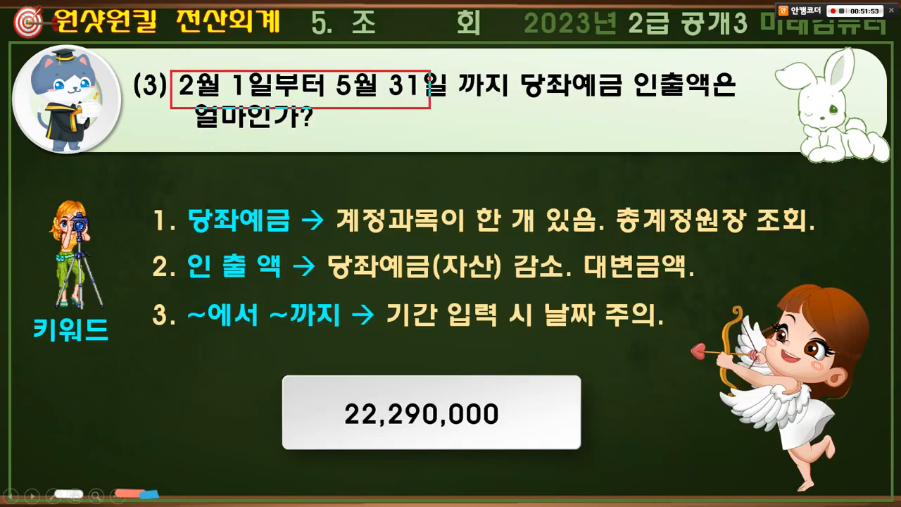
{"action": "key", "text": "alt+Tab"}
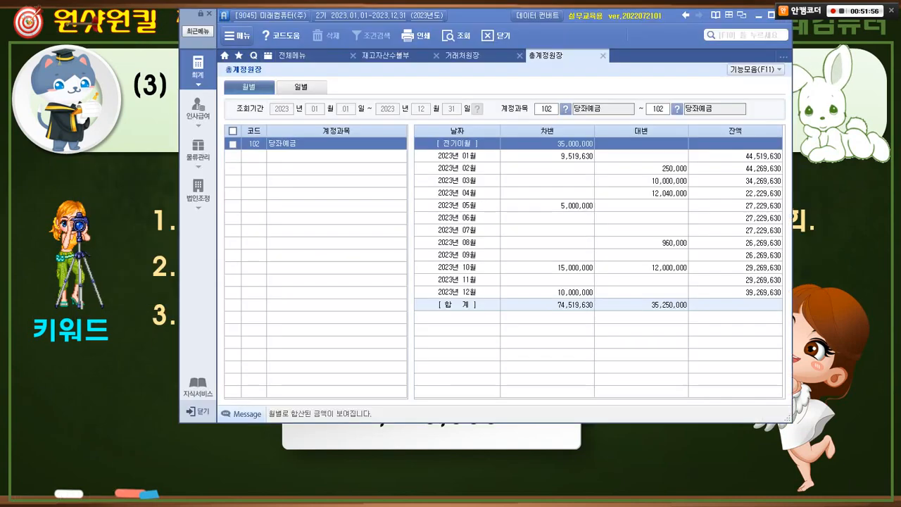
{"action": "mouse_move", "coordinate": [436, 163]}
{"action": "left_mouse_down"}
{"action": "mouse_move", "coordinate": [518, 190]}
{"action": "mouse_move", "coordinate": [735, 210]}
{"action": "left_mouse_up"}
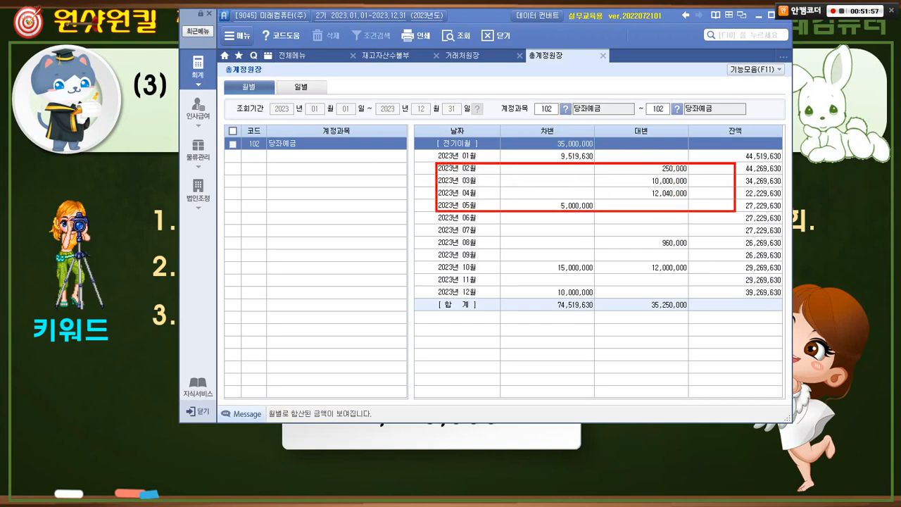
{"action": "mouse_move", "coordinate": [681, 201]}
{"action": "left_mouse_down"}
{"action": "mouse_move", "coordinate": [676, 210]}
{"action": "mouse_move", "coordinate": [628, 186]}
{"action": "mouse_move", "coordinate": [659, 140]}
{"action": "mouse_move", "coordinate": [714, 176]}
{"action": "mouse_move", "coordinate": [703, 201]}
{"action": "mouse_move", "coordinate": [645, 201]}
{"action": "mouse_move", "coordinate": [654, 181]}
{"action": "mouse_move", "coordinate": [655, 198]}
{"action": "left_mouse_up"}
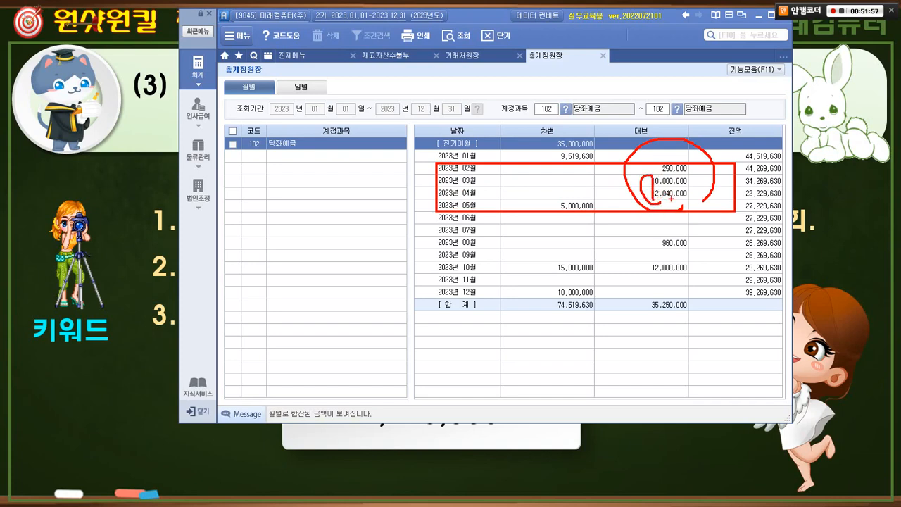
{"action": "key", "text": "e"}
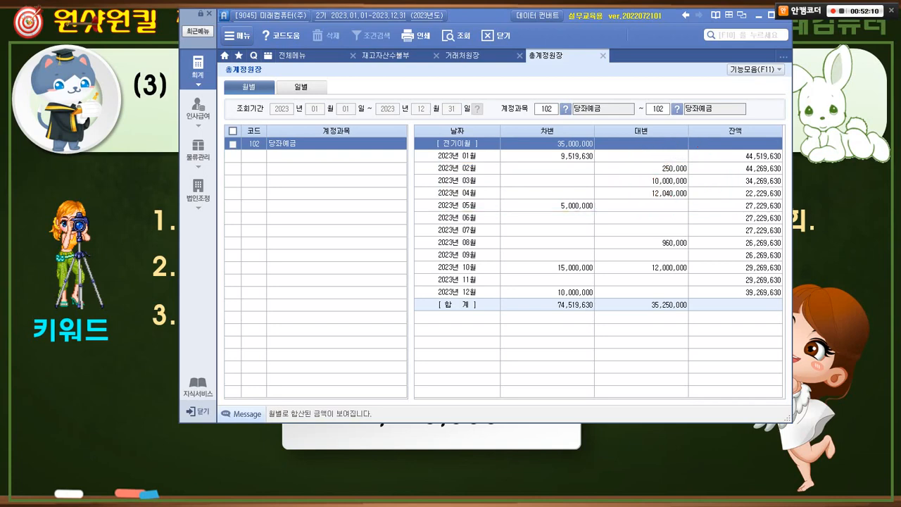
{"action": "mouse_move", "coordinate": [693, 205]}
{"action": "left_mouse_down"}
{"action": "mouse_move", "coordinate": [669, 131]}
{"action": "mouse_move", "coordinate": [699, 201]}
{"action": "left_mouse_up"}
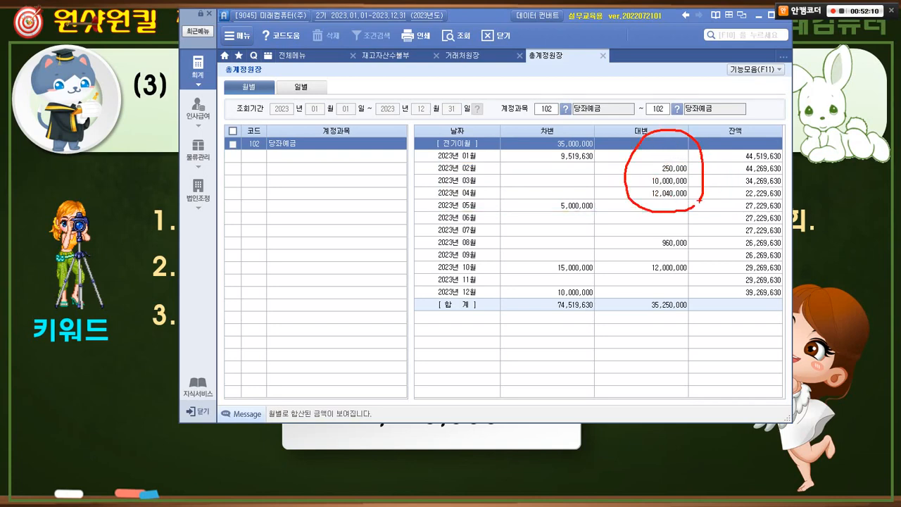
{"action": "key", "text": "e"}
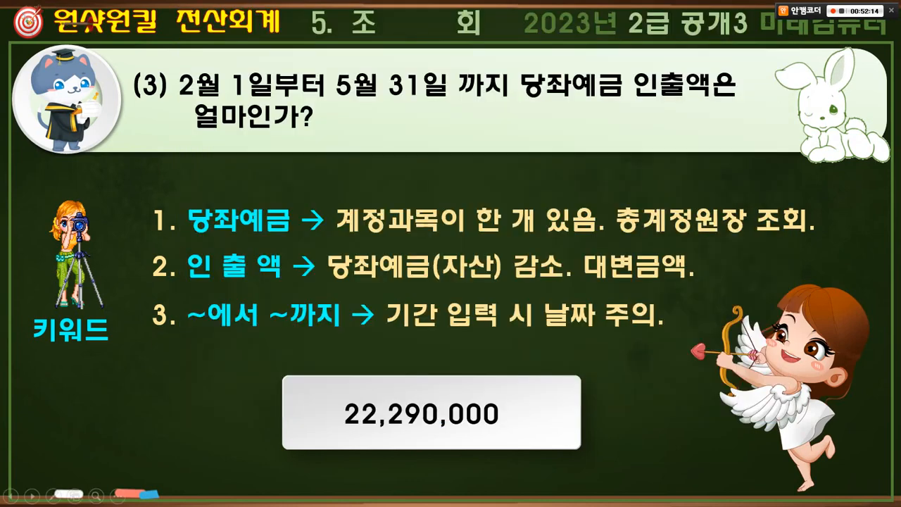
{"action": "key", "text": "alt+Tab"}
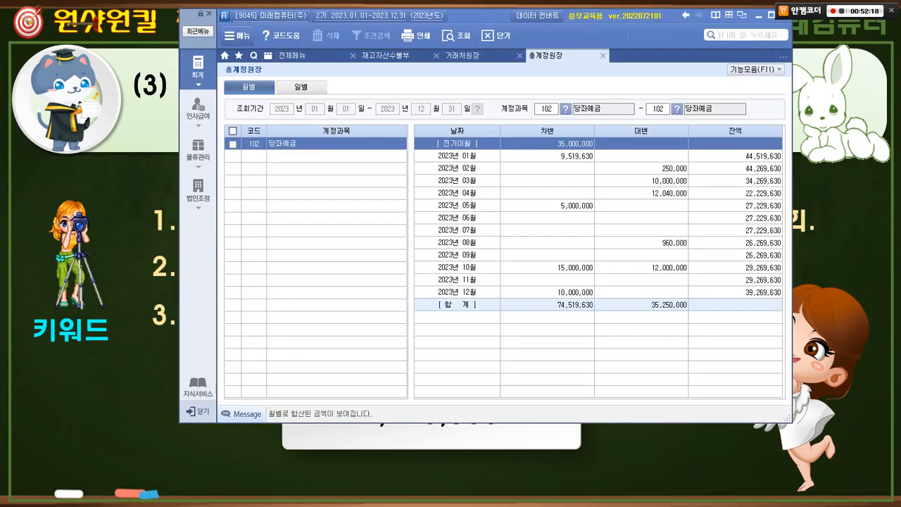
{"action": "key", "text": "ctrl+1"}
{"action": "left_click", "coordinate": [673, 184]}
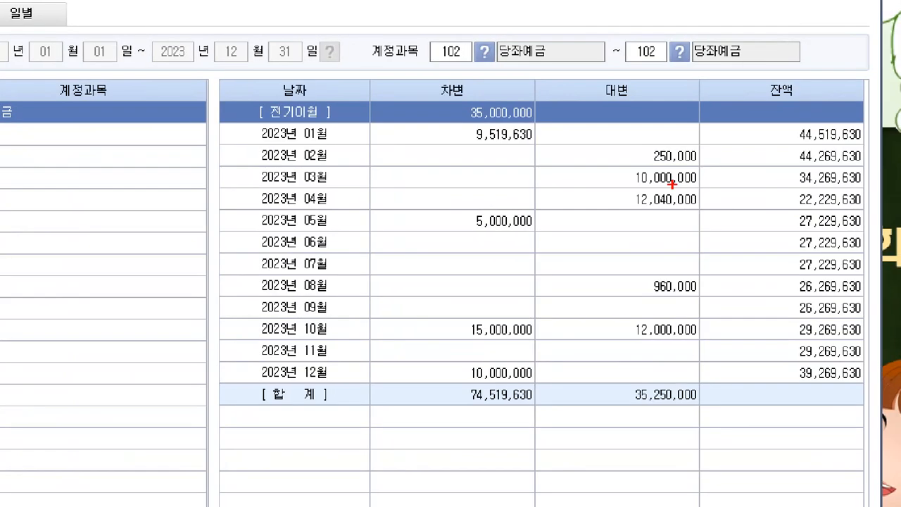
{"action": "left_click_drag", "start_coordinate": [587, 138], "coordinate": [715, 219]}
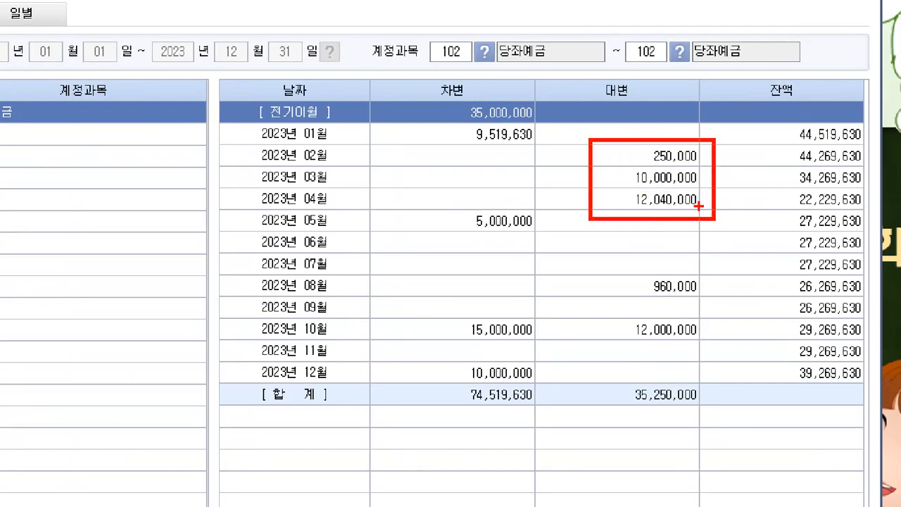
{"action": "key", "text": "Escape"}
{"action": "key", "text": "alt+Tab"}
{"action": "key", "text": "ctrl+2"}
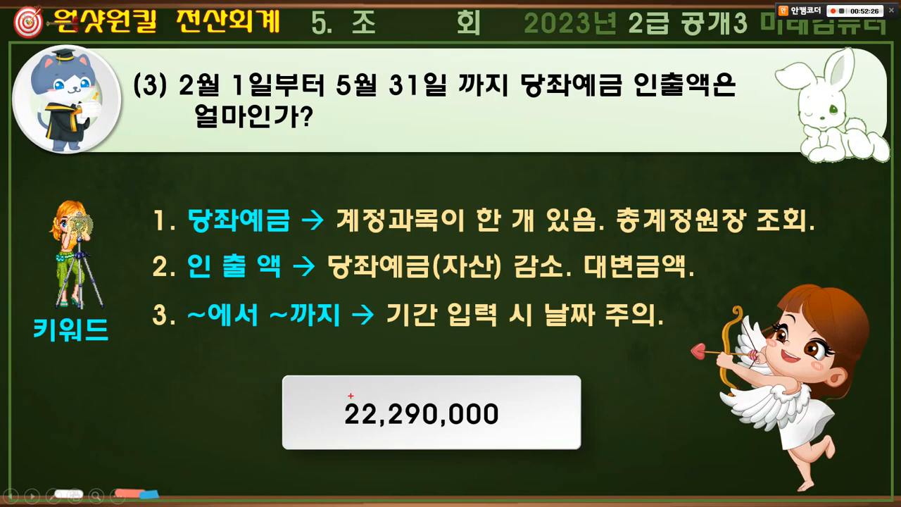
{"action": "left_click_drag", "start_coordinate": [334, 391], "coordinate": [528, 447]}
{"action": "left_click_drag", "start_coordinate": [479, 365], "coordinate": [510, 345]}
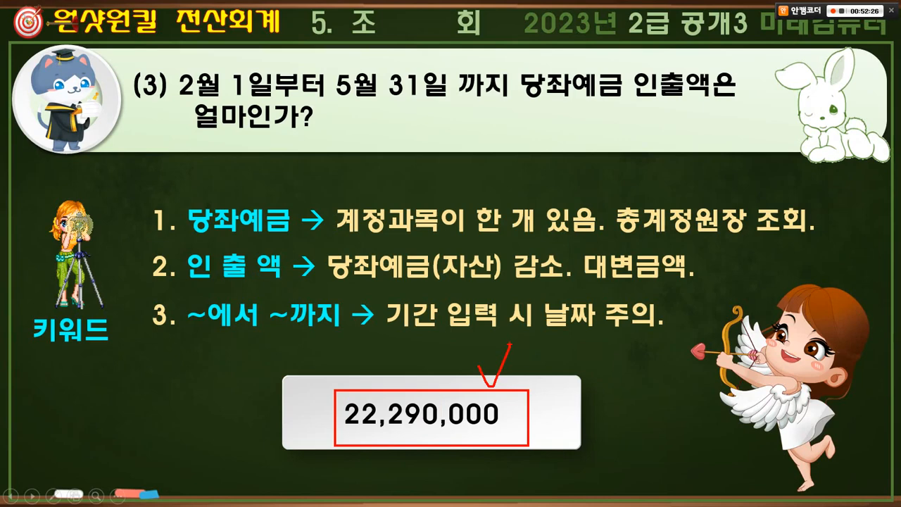
{"action": "left_click_drag", "start_coordinate": [436, 321], "coordinate": [461, 304]}
{"action": "key", "text": "Escape"}
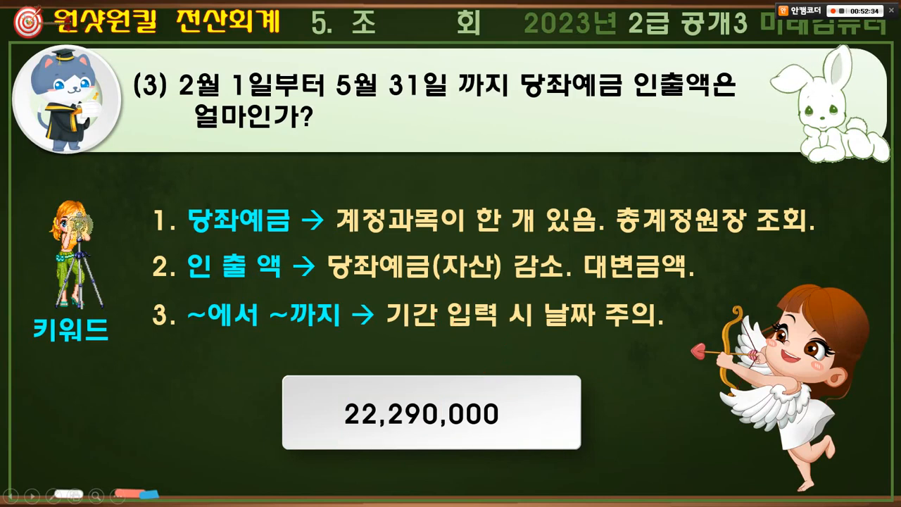
{"action": "key", "text": "Right"}
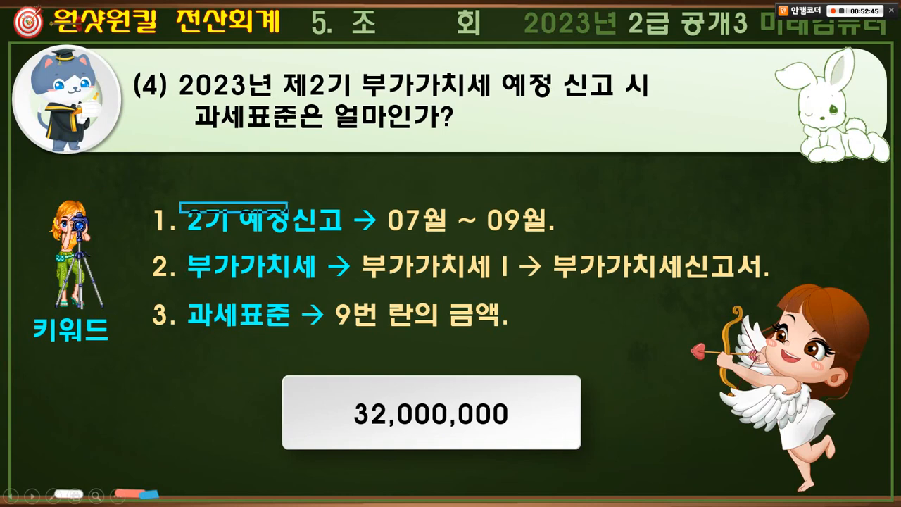
{"action": "mouse_move", "coordinate": [434, 238]}
{"action": "left_mouse_down"}
{"action": "mouse_move", "coordinate": [384, 219]}
{"action": "mouse_move", "coordinate": [446, 243]}
{"action": "left_mouse_up"}
{"action": "mouse_move", "coordinate": [526, 248]}
{"action": "left_mouse_down"}
{"action": "mouse_move", "coordinate": [497, 243]}
{"action": "mouse_move", "coordinate": [529, 236]}
{"action": "left_mouse_up"}
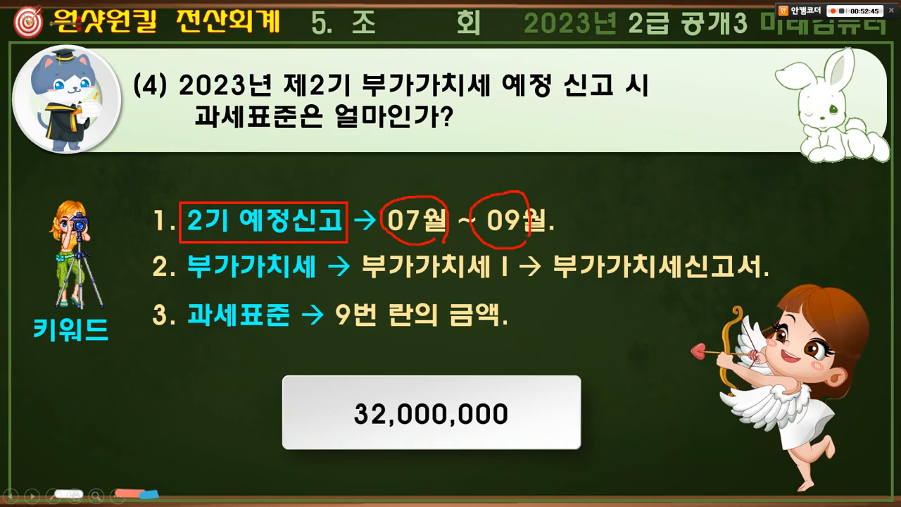
{"action": "mouse_move", "coordinate": [317, 200]}
{"action": "left_mouse_down"}
{"action": "mouse_move", "coordinate": [345, 181]}
{"action": "mouse_move", "coordinate": [348, 189]}
{"action": "left_mouse_up"}
{"action": "left_click_drag", "start_coordinate": [181, 249], "coordinate": [321, 289]}
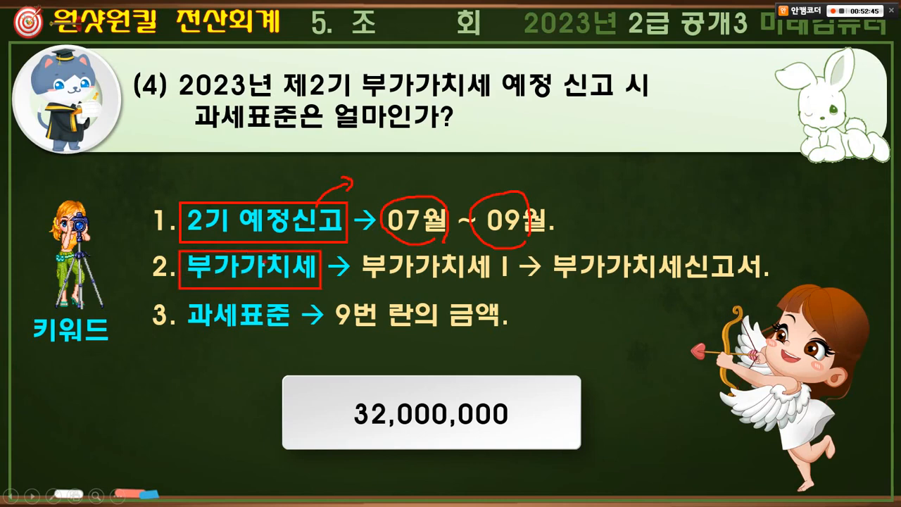
{"action": "mouse_move", "coordinate": [258, 266]}
{"action": "left_mouse_down"}
{"action": "mouse_move", "coordinate": [273, 253]}
{"action": "mouse_move", "coordinate": [310, 262]}
{"action": "left_mouse_up"}
{"action": "mouse_move", "coordinate": [282, 128]}
{"action": "left_mouse_down"}
{"action": "mouse_move", "coordinate": [240, 91]}
{"action": "mouse_move", "coordinate": [260, 144]}
{"action": "left_mouse_up"}
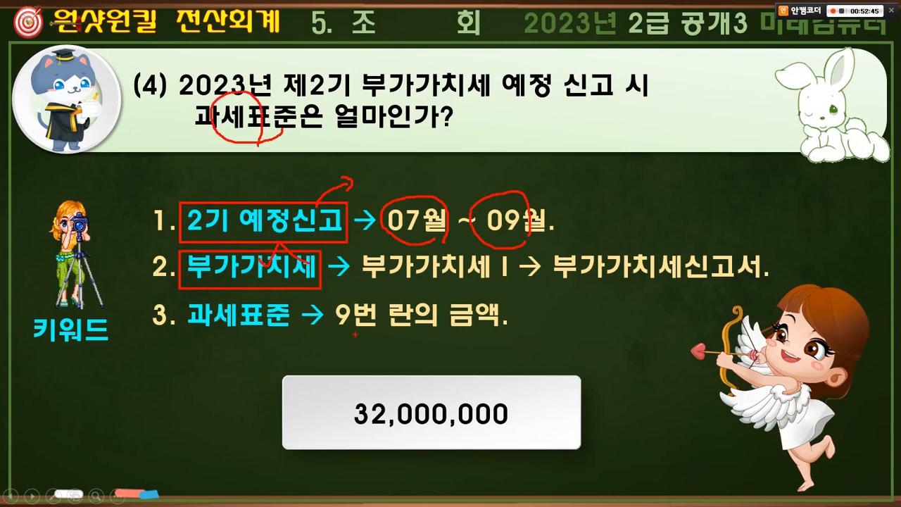
Return to the accounting program and query the 부가가치세신고서 for July 1 to September 30, 2023 with 신고구분 1.정기신고
{"action": "key", "text": "Escape"}
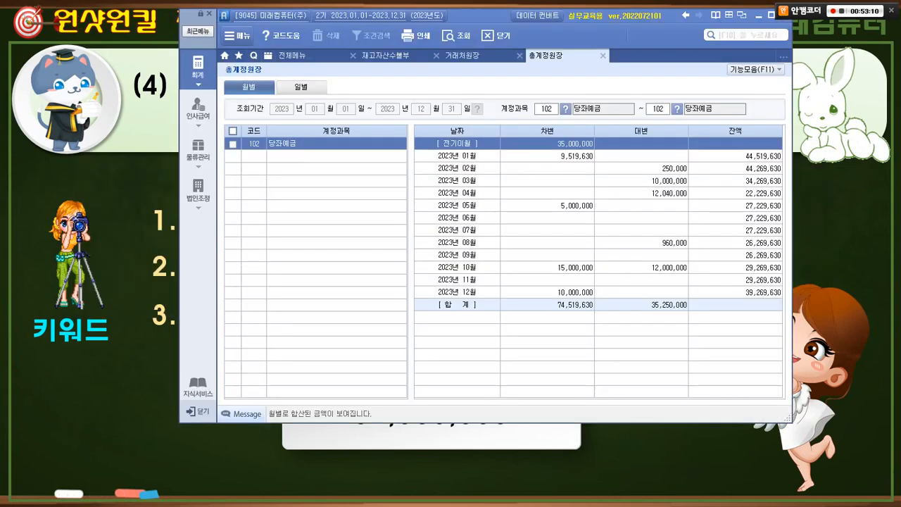
{"action": "left_click", "coordinate": [310, 55]}
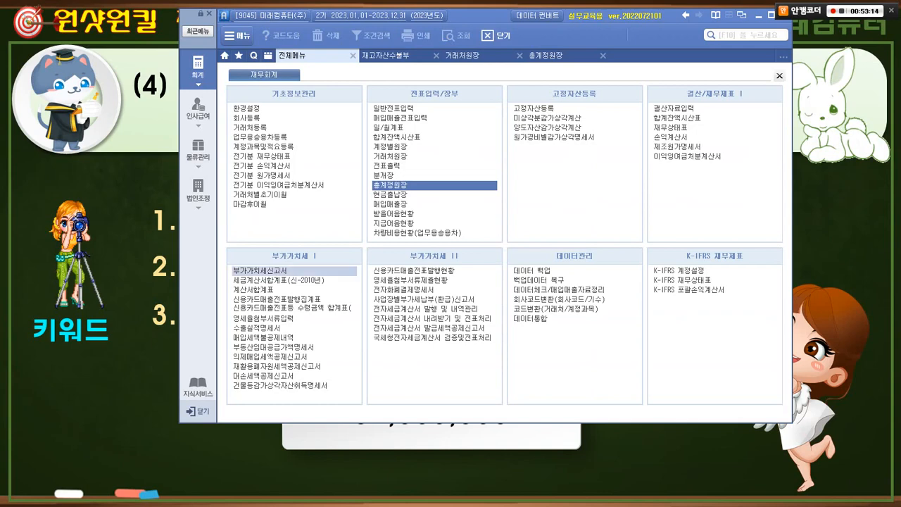
{"action": "left_click", "coordinate": [260, 270]}
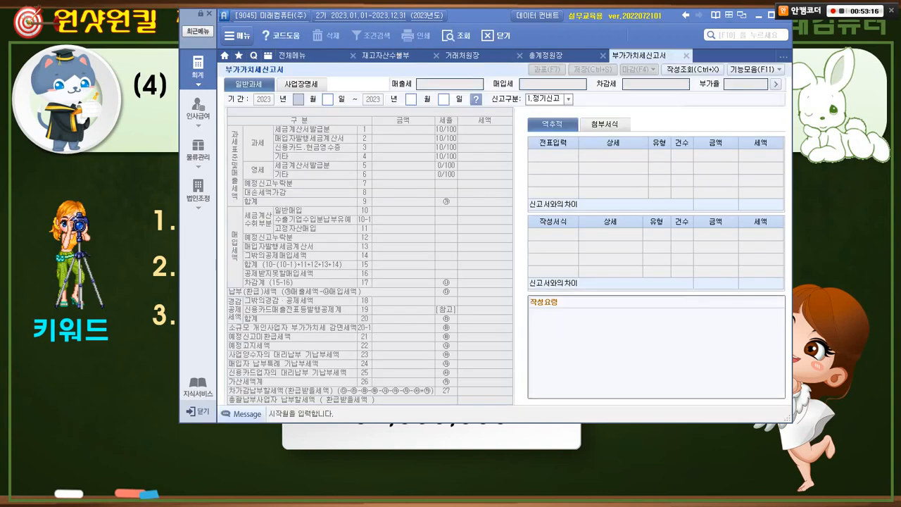
{"action": "type", "text": "07"}
{"action": "key", "text": "Return"}
{"action": "type", "text": "0930"}
{"action": "key", "text": "Return"}
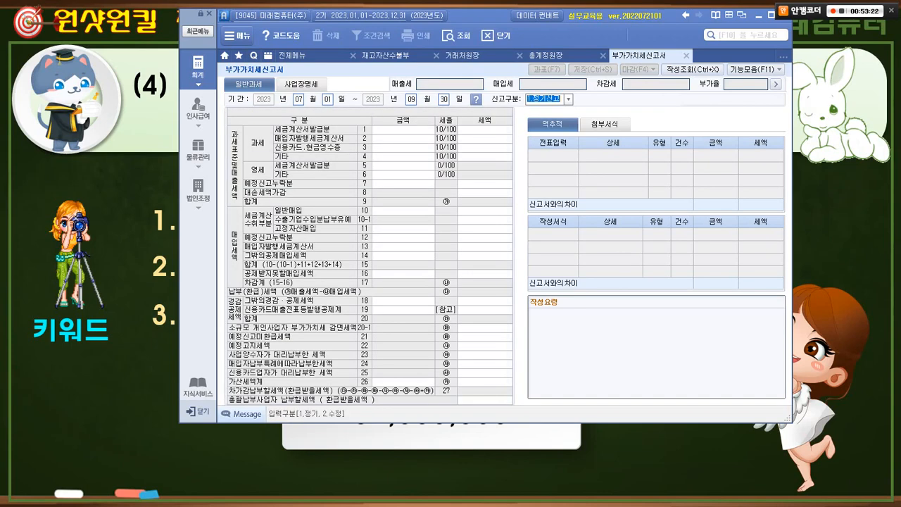
{"action": "key", "text": "Return"}
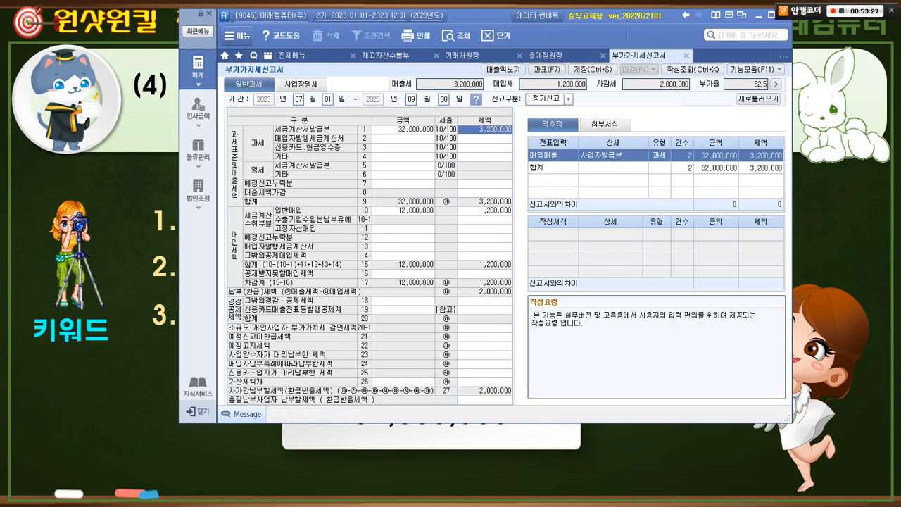
Examine the 금액 and 세액 of the line 9 합계 under 과세표준및매출세액, and the 납부(환급)세액 row
{"action": "key", "text": "ctrl+2"}
{"action": "mouse_move", "coordinate": [225, 126]}
{"action": "left_mouse_down"}
{"action": "mouse_move", "coordinate": [448, 160]}
{"action": "mouse_move", "coordinate": [549, 208]}
{"action": "left_mouse_up"}
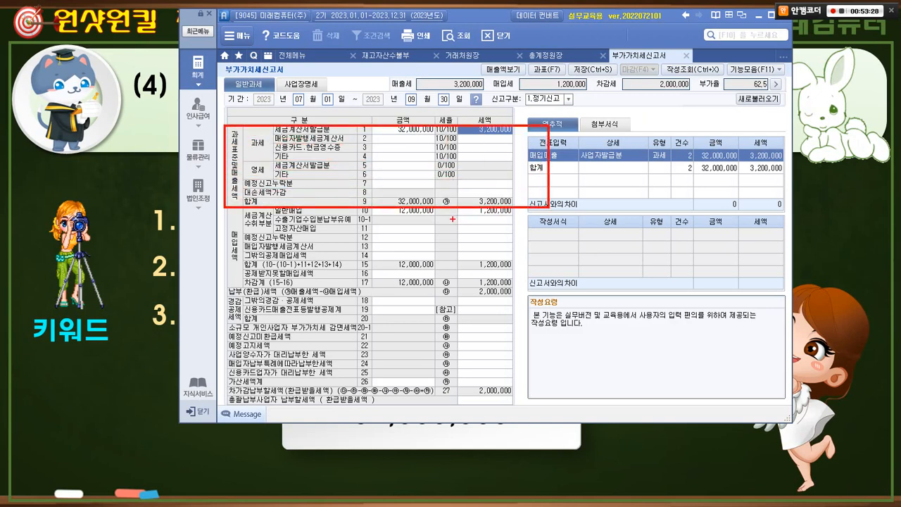
{"action": "mouse_move", "coordinate": [437, 210]}
{"action": "left_mouse_down"}
{"action": "mouse_move", "coordinate": [416, 215]}
{"action": "mouse_move", "coordinate": [388, 197]}
{"action": "mouse_move", "coordinate": [431, 197]}
{"action": "mouse_move", "coordinate": [431, 207]}
{"action": "left_mouse_up"}
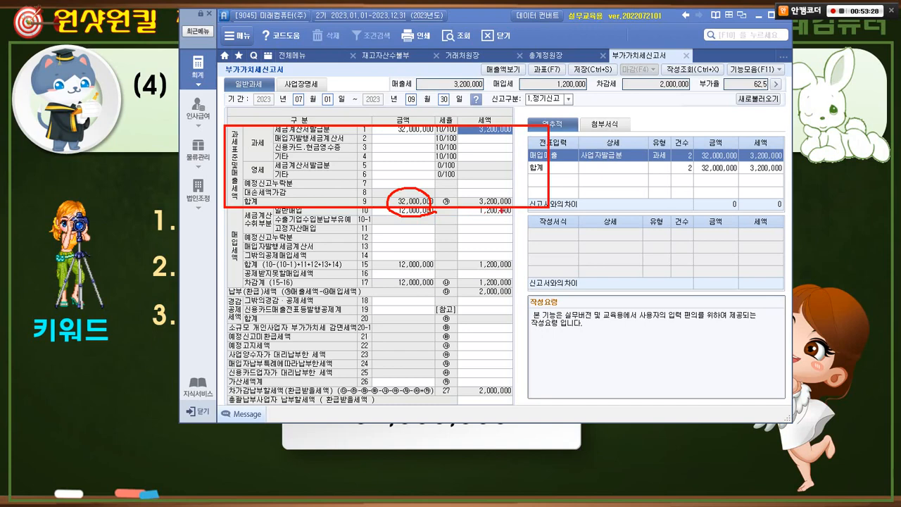
{"action": "mouse_move", "coordinate": [500, 211]}
{"action": "left_mouse_down"}
{"action": "mouse_move", "coordinate": [469, 200]}
{"action": "mouse_move", "coordinate": [502, 187]}
{"action": "mouse_move", "coordinate": [514, 207]}
{"action": "mouse_move", "coordinate": [507, 174]}
{"action": "left_mouse_up"}
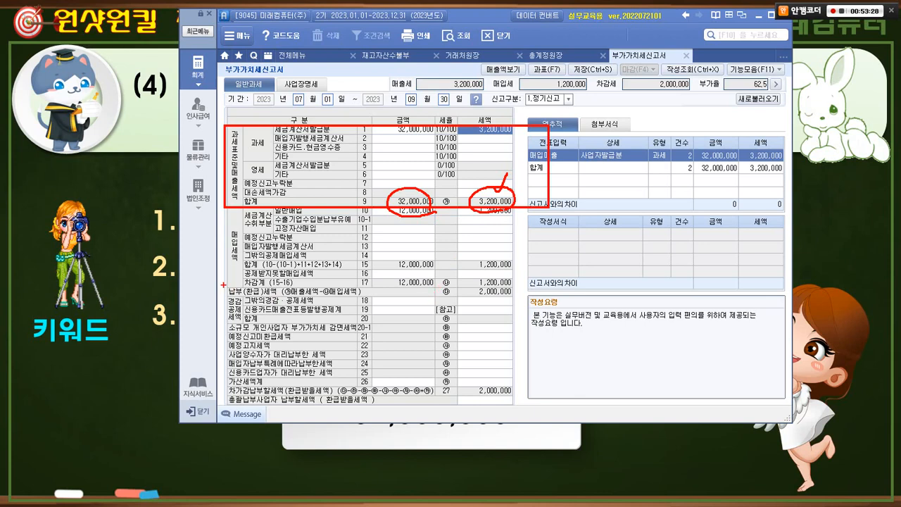
{"action": "mouse_move", "coordinate": [223, 285]}
{"action": "left_mouse_down"}
{"action": "mouse_move", "coordinate": [523, 298]}
{"action": "mouse_move", "coordinate": [488, 310]}
{"action": "mouse_move", "coordinate": [495, 280]}
{"action": "mouse_move", "coordinate": [516, 295]}
{"action": "left_mouse_up"}
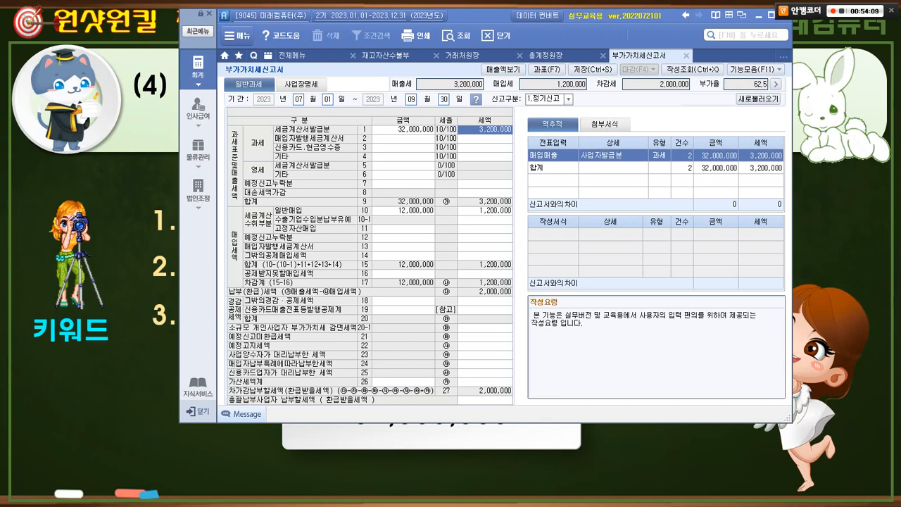
Select the 세액 of line 10 일반매입, and view and close the 과세표준명세
{"action": "left_click", "coordinate": [486, 210]}
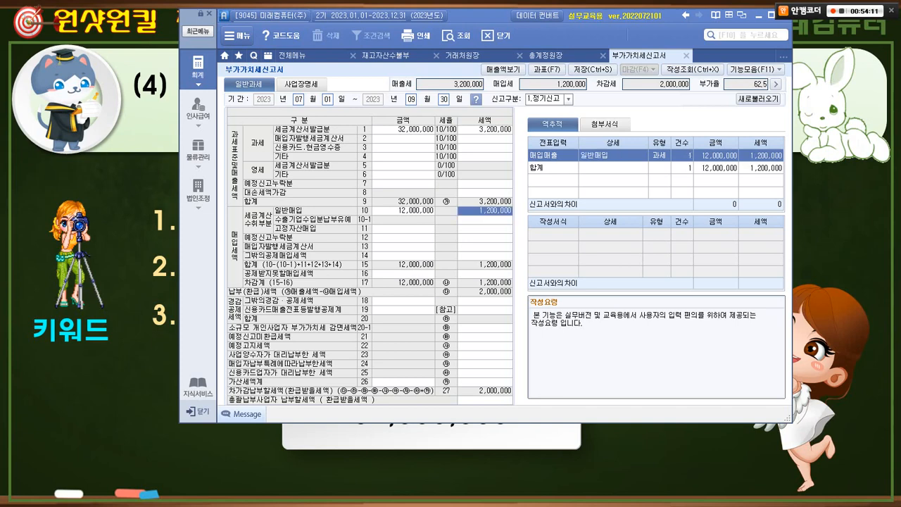
{"action": "key", "text": "F7"}
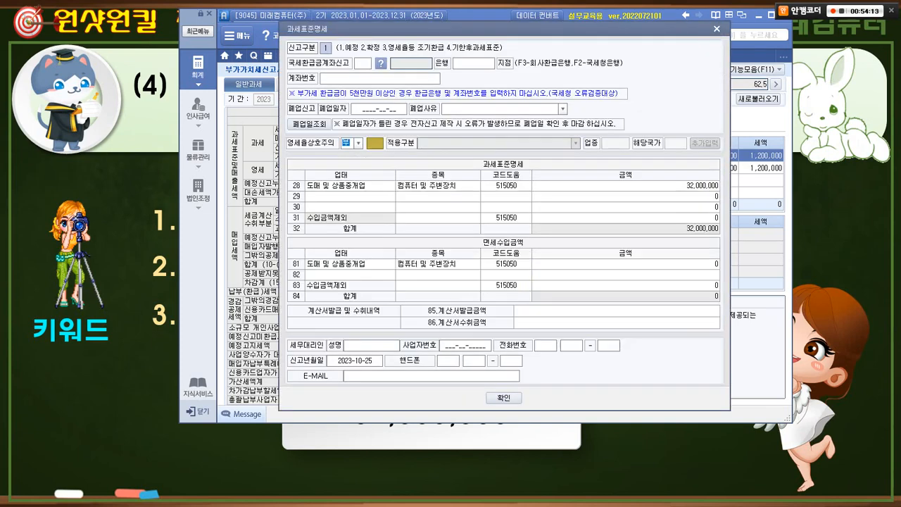
{"action": "left_click", "coordinate": [717, 29]}
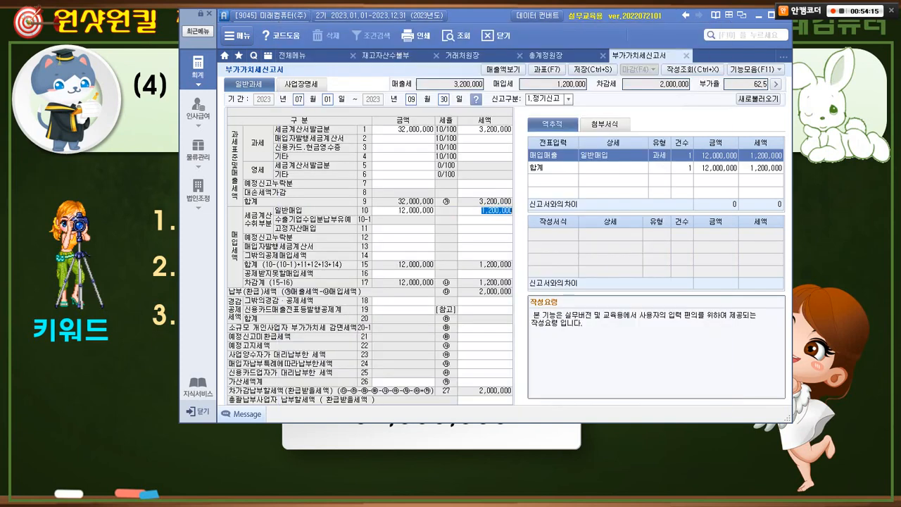
Trace the 매입매출 일반매입 entry to its transaction and examine the 거래처명, 금액 and 세액
{"action": "double_click", "coordinate": [613, 155]}
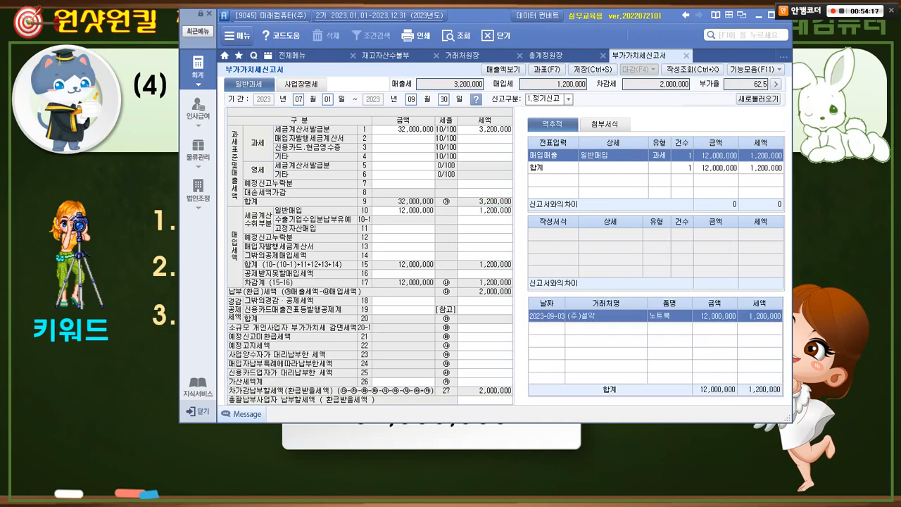
{"action": "mouse_move", "coordinate": [593, 328]}
{"action": "left_mouse_down"}
{"action": "mouse_move", "coordinate": [575, 322]}
{"action": "mouse_move", "coordinate": [583, 306]}
{"action": "left_mouse_up"}
{"action": "mouse_move", "coordinate": [697, 335]}
{"action": "left_mouse_down"}
{"action": "mouse_move", "coordinate": [712, 297]}
{"action": "mouse_move", "coordinate": [719, 321]}
{"action": "mouse_move", "coordinate": [764, 298]}
{"action": "mouse_move", "coordinate": [754, 317]}
{"action": "mouse_move", "coordinate": [745, 296]}
{"action": "left_mouse_up"}
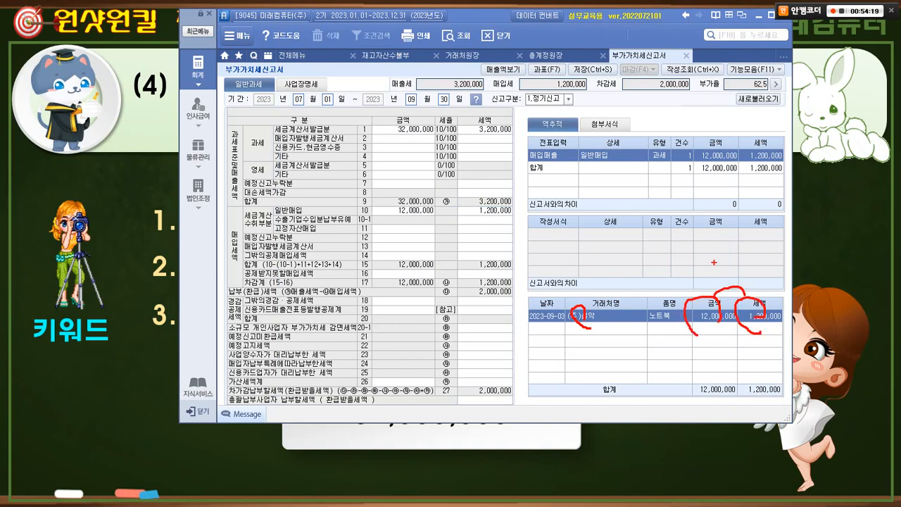
{"action": "left_click_drag", "start_coordinate": [715, 263], "coordinate": [744, 262]}
{"action": "left_click_drag", "start_coordinate": [729, 234], "coordinate": [730, 266]}
{"action": "mouse_move", "coordinate": [667, 274]}
{"action": "left_mouse_down"}
{"action": "mouse_move", "coordinate": [677, 293]}
{"action": "mouse_move", "coordinate": [685, 272]}
{"action": "left_mouse_up"}
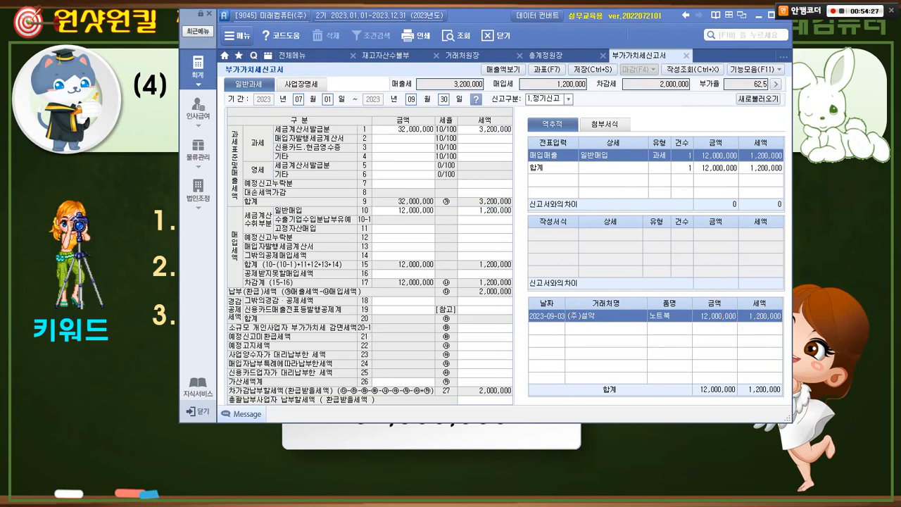
{"action": "mouse_move", "coordinate": [606, 336]}
{"action": "left_mouse_down"}
{"action": "mouse_move", "coordinate": [593, 339]}
{"action": "mouse_move", "coordinate": [548, 310]}
{"action": "mouse_move", "coordinate": [603, 338]}
{"action": "left_mouse_up"}
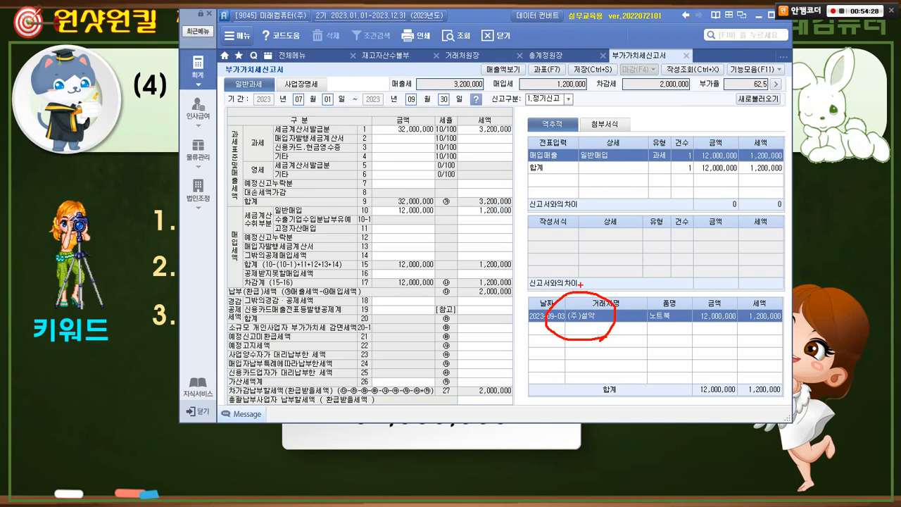
{"action": "key", "text": "Escape"}
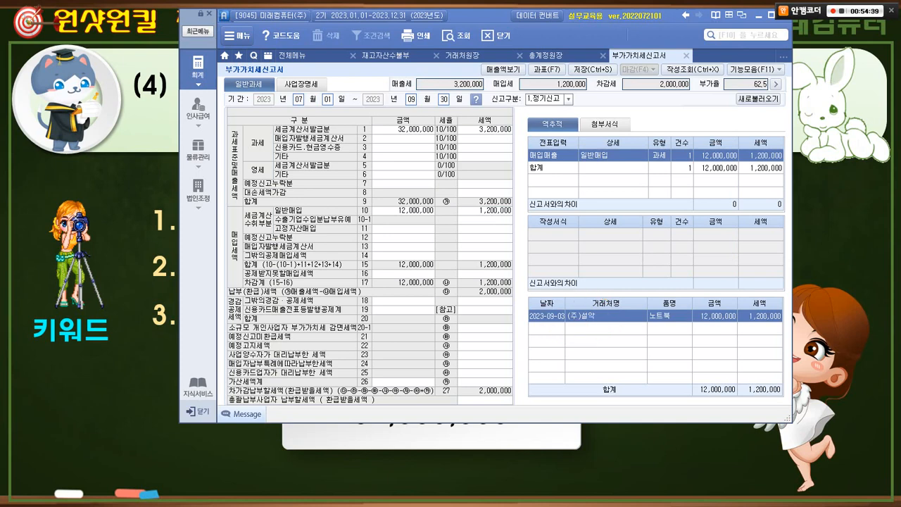
Review the 매입세액 section and bring up the 역추적 entry for the line 10 일반매입 세액
{"action": "key", "text": "ctrl+2"}
{"action": "mouse_move", "coordinate": [222, 200]}
{"action": "left_mouse_down"}
{"action": "mouse_move", "coordinate": [357, 215]}
{"action": "mouse_move", "coordinate": [524, 282]}
{"action": "mouse_move", "coordinate": [531, 310]}
{"action": "left_mouse_up"}
{"action": "key", "text": "Escape"}
{"action": "left_click", "coordinate": [485, 211]}
{"action": "left_click_drag", "start_coordinate": [526, 145], "coordinate": [808, 163]}
{"action": "key", "text": "Escape"}
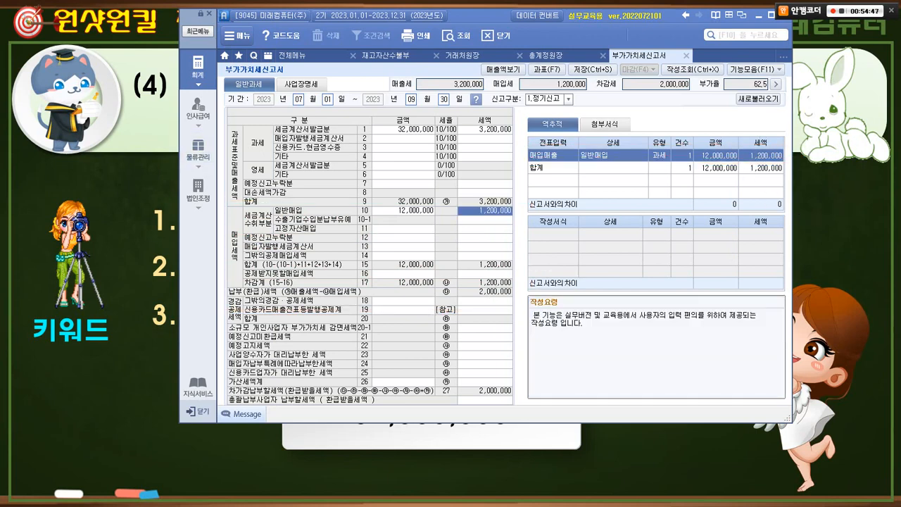
Open the transaction details behind the 일반매입 entry and check which supplier, 금액 and 세액 make up line 10
{"action": "double_click", "coordinate": [609, 155]}
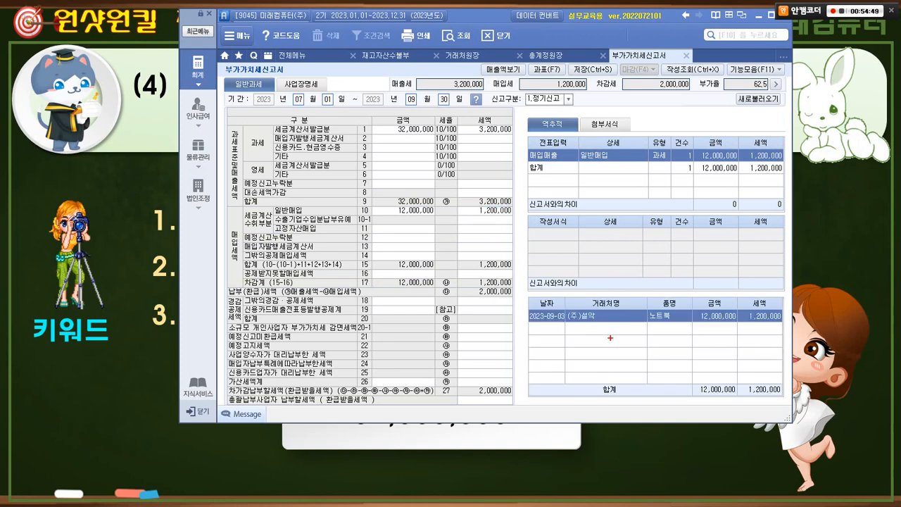
{"action": "mouse_move", "coordinate": [611, 338]}
{"action": "left_mouse_down"}
{"action": "mouse_move", "coordinate": [567, 343]}
{"action": "mouse_move", "coordinate": [603, 322]}
{"action": "mouse_move", "coordinate": [605, 330]}
{"action": "left_mouse_up"}
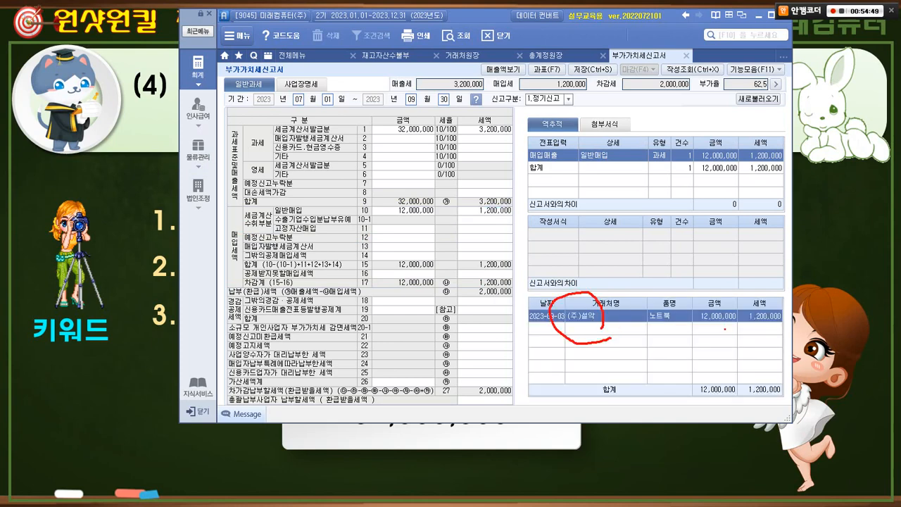
{"action": "mouse_move", "coordinate": [725, 329]}
{"action": "left_mouse_down"}
{"action": "mouse_move", "coordinate": [688, 321]}
{"action": "mouse_move", "coordinate": [721, 334]}
{"action": "left_mouse_up"}
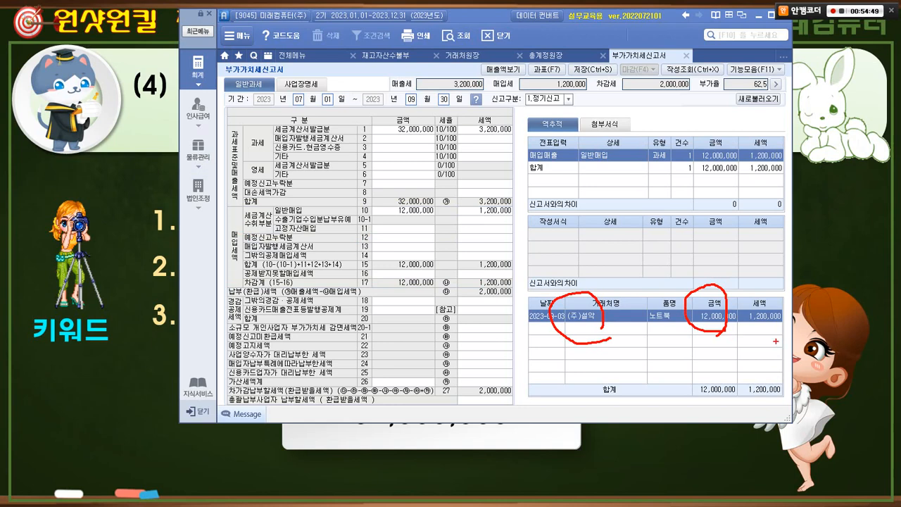
{"action": "mouse_move", "coordinate": [777, 342]}
{"action": "left_mouse_down"}
{"action": "mouse_move", "coordinate": [736, 329]}
{"action": "mouse_move", "coordinate": [774, 310]}
{"action": "mouse_move", "coordinate": [774, 330]}
{"action": "left_mouse_up"}
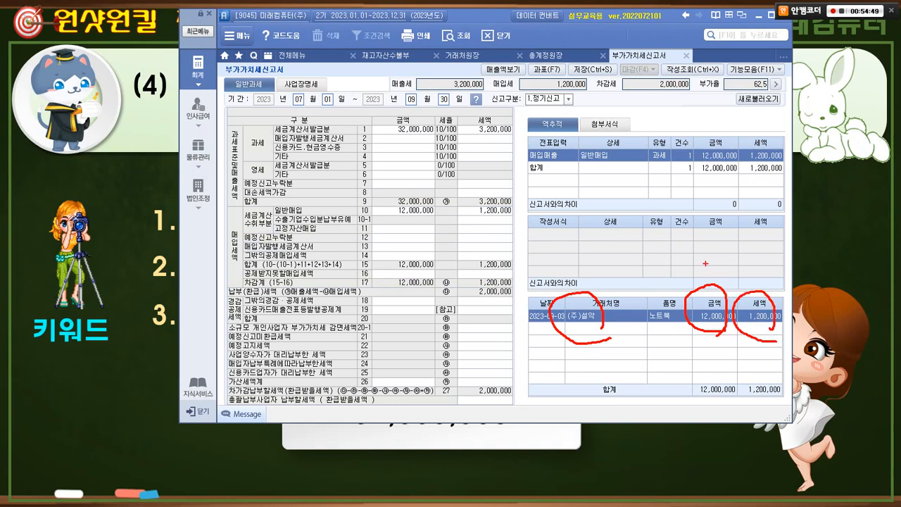
{"action": "mouse_move", "coordinate": [697, 269]}
{"action": "left_mouse_down"}
{"action": "mouse_move", "coordinate": [706, 248]}
{"action": "mouse_move", "coordinate": [745, 237]}
{"action": "left_mouse_up"}
{"action": "mouse_move", "coordinate": [726, 227]}
{"action": "left_mouse_down"}
{"action": "mouse_move", "coordinate": [744, 236]}
{"action": "mouse_move", "coordinate": [729, 245]}
{"action": "mouse_move", "coordinate": [717, 285]}
{"action": "left_mouse_up"}
{"action": "mouse_move", "coordinate": [733, 276]}
{"action": "left_mouse_down"}
{"action": "mouse_move", "coordinate": [739, 292]}
{"action": "mouse_move", "coordinate": [750, 273]}
{"action": "left_mouse_up"}
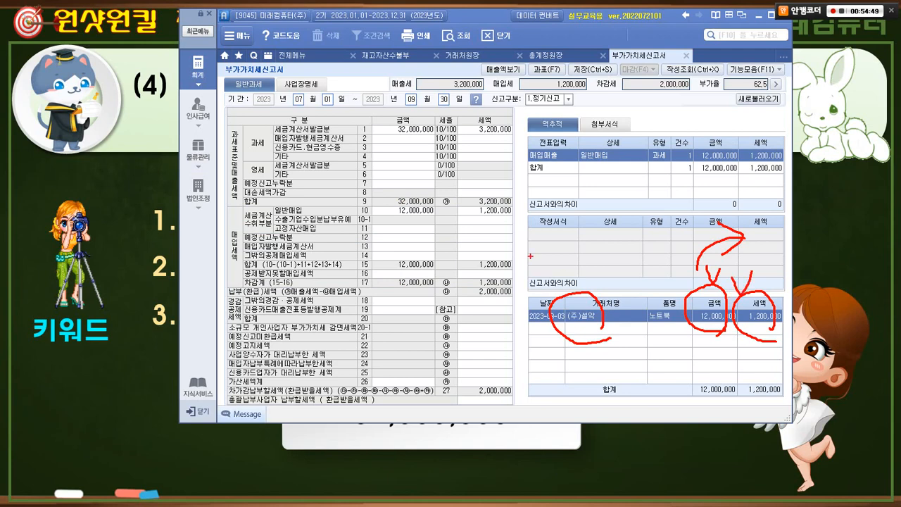
{"action": "left_click_drag", "start_coordinate": [479, 245], "coordinate": [467, 320]}
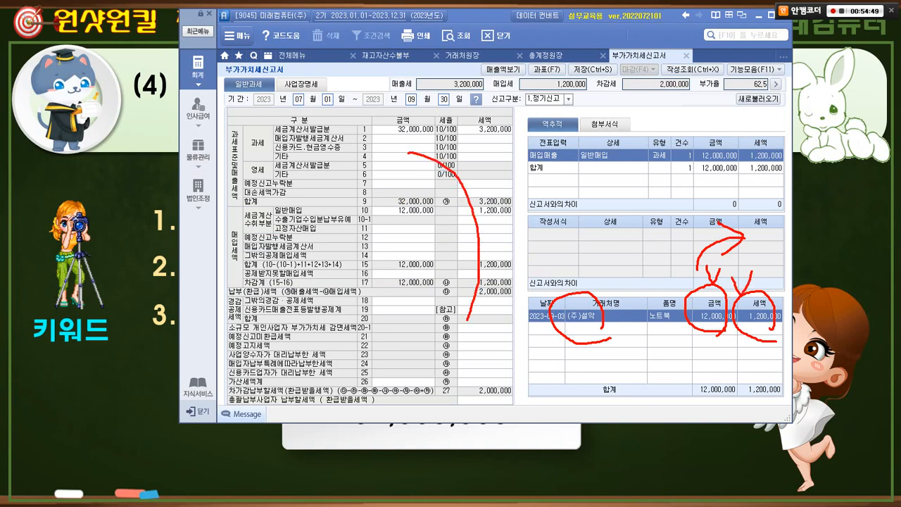
{"action": "left_click_drag", "start_coordinate": [561, 276], "coordinate": [585, 273]}
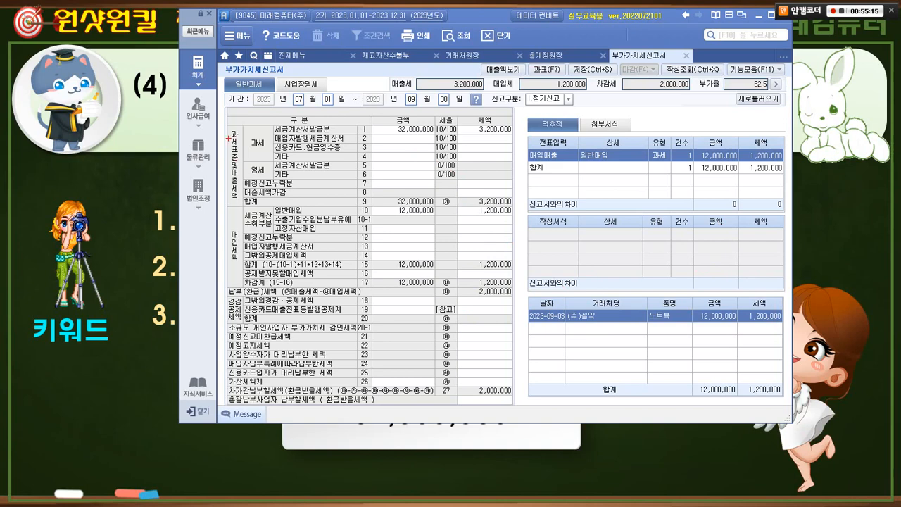
Examine the 과세표준및매출세액 section's line 9 금액 and 세액, and the 매입세액 합계 on line 15
{"action": "mouse_move", "coordinate": [219, 126]}
{"action": "left_mouse_down"}
{"action": "mouse_move", "coordinate": [249, 141]}
{"action": "mouse_move", "coordinate": [268, 205]}
{"action": "left_mouse_up"}
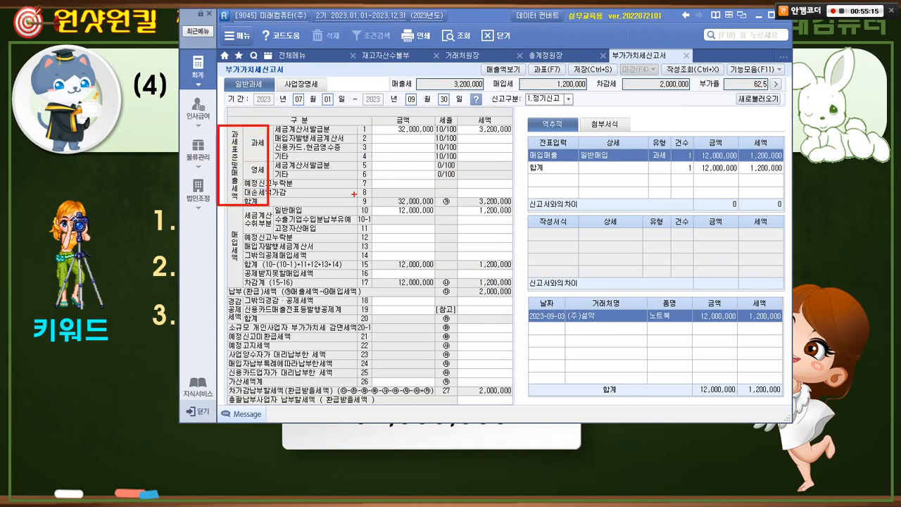
{"action": "left_click_drag", "start_coordinate": [354, 194], "coordinate": [438, 208]}
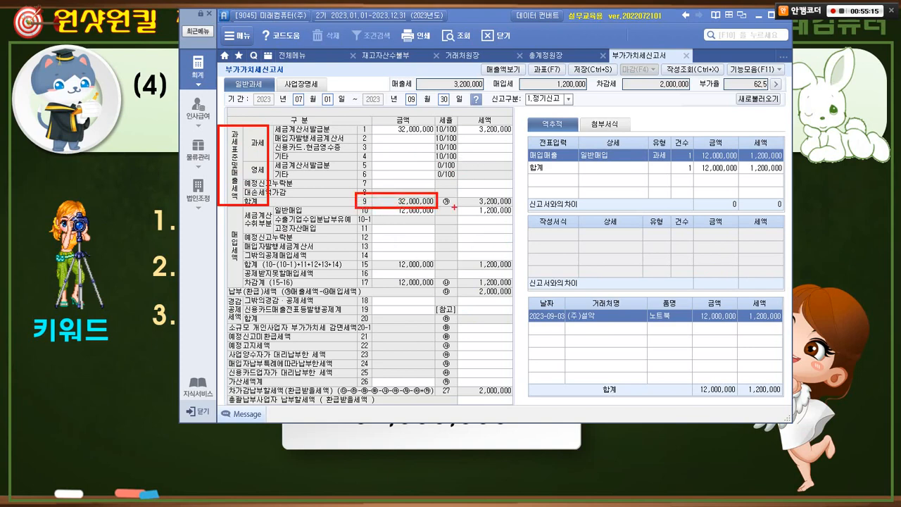
{"action": "left_click_drag", "start_coordinate": [473, 191], "coordinate": [521, 211]}
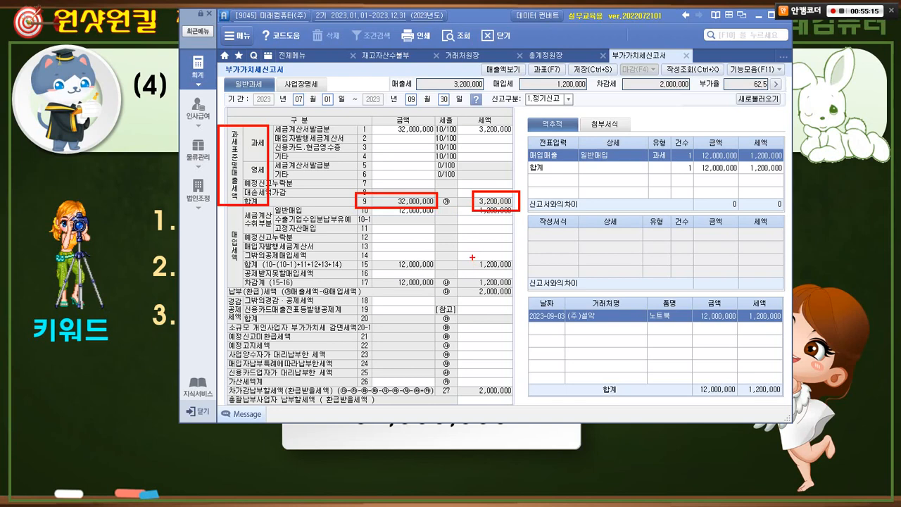
{"action": "mouse_move", "coordinate": [472, 257]}
{"action": "left_mouse_down"}
{"action": "mouse_move", "coordinate": [526, 272]}
{"action": "mouse_move", "coordinate": [510, 248]}
{"action": "left_mouse_up"}
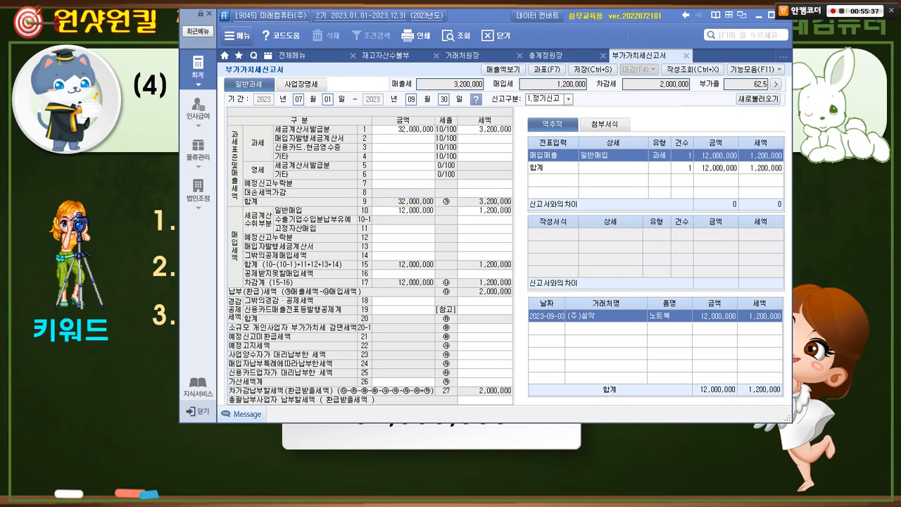
Trace the line 10 일반매입 세액 to its transaction again and check the 거래처명
{"action": "left_click", "coordinate": [486, 211]}
{"action": "left_click", "coordinate": [596, 155]}
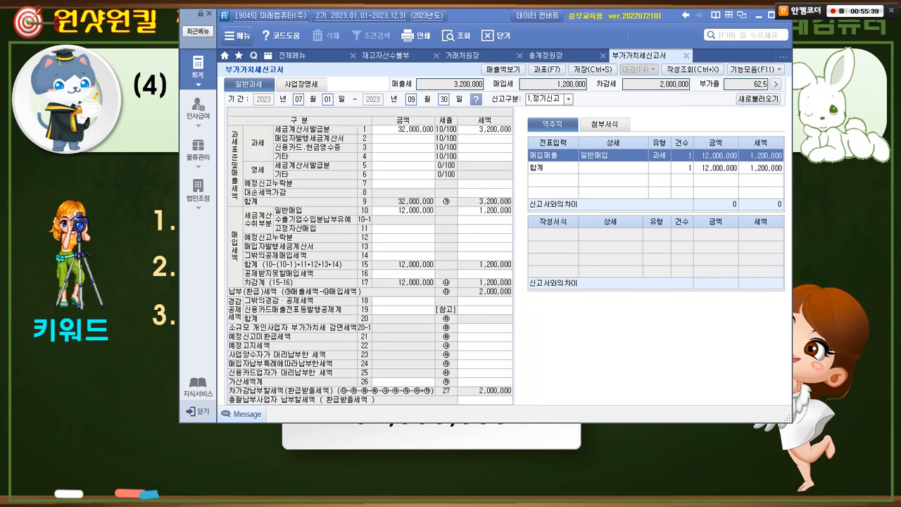
{"action": "mouse_move", "coordinate": [620, 343]}
{"action": "left_mouse_down"}
{"action": "mouse_move", "coordinate": [554, 314]}
{"action": "mouse_move", "coordinate": [614, 344]}
{"action": "left_mouse_up"}
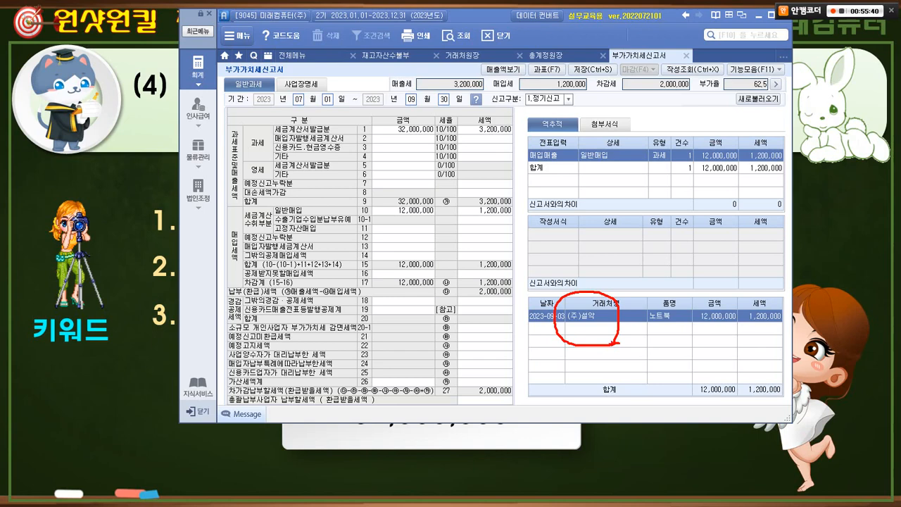
Switch to the question slides, bring up inquiry question (5) on 유동자산 in the K-IFRS 재무상태표, and return to the accounting program
{"action": "key", "text": "Escape"}
{"action": "key", "text": "alt+Tab"}
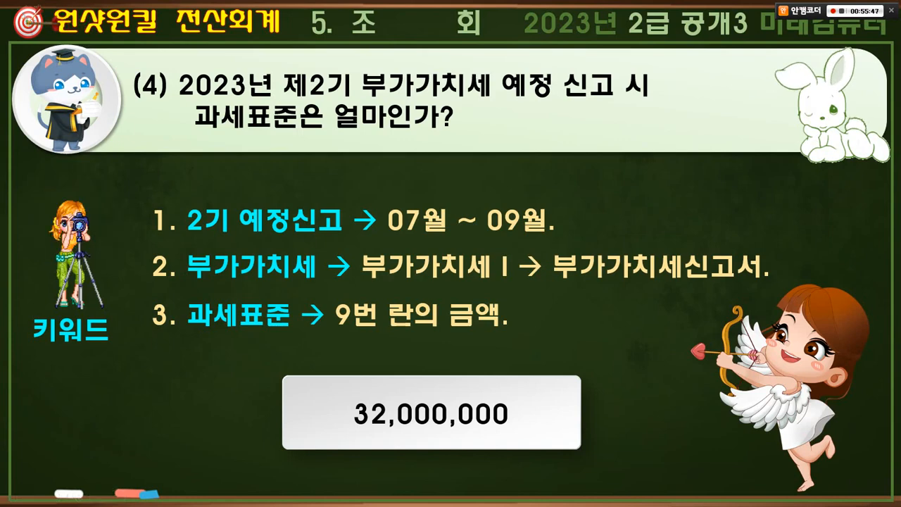
{"action": "key", "text": "Right"}
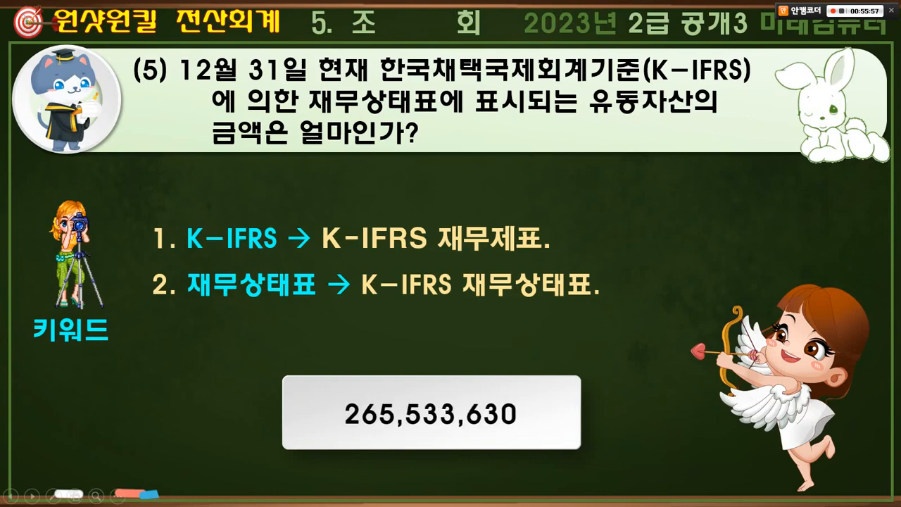
{"action": "key", "text": "alt+Tab"}
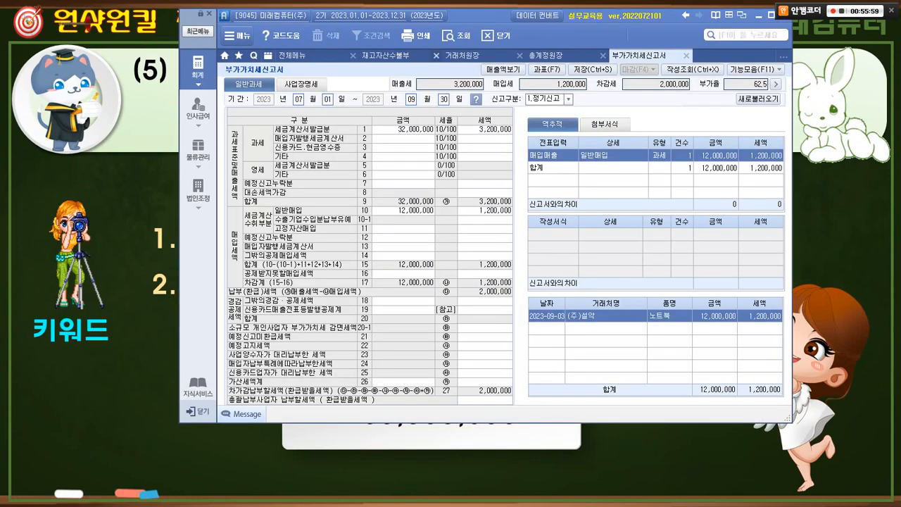
Close the open 재고자산수불부, 거래처원장, 총계정원장 and 부가가치세신고서 screens to get back to 전체메뉴
{"action": "left_click", "coordinate": [436, 55]}
{"action": "left_click", "coordinate": [437, 56]}
{"action": "left_click", "coordinate": [436, 55]}
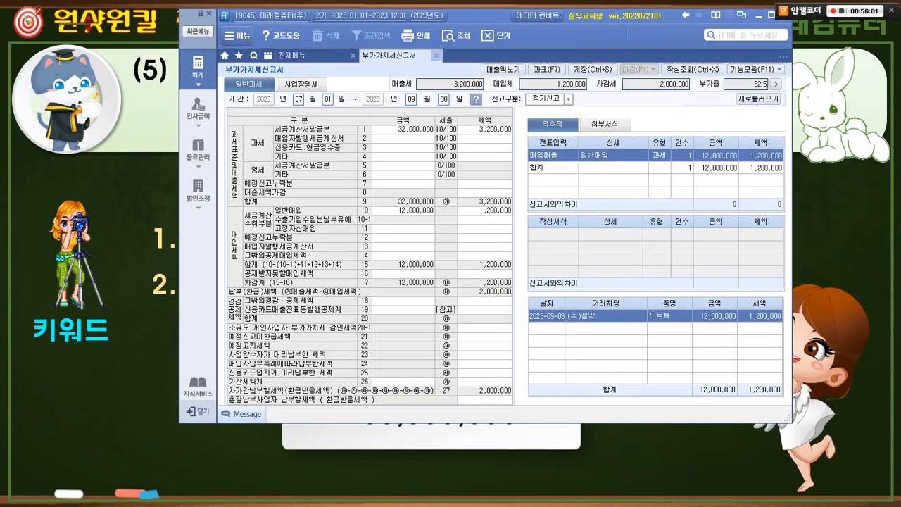
{"action": "left_click", "coordinate": [437, 56]}
{"action": "left_click", "coordinate": [474, 274]}
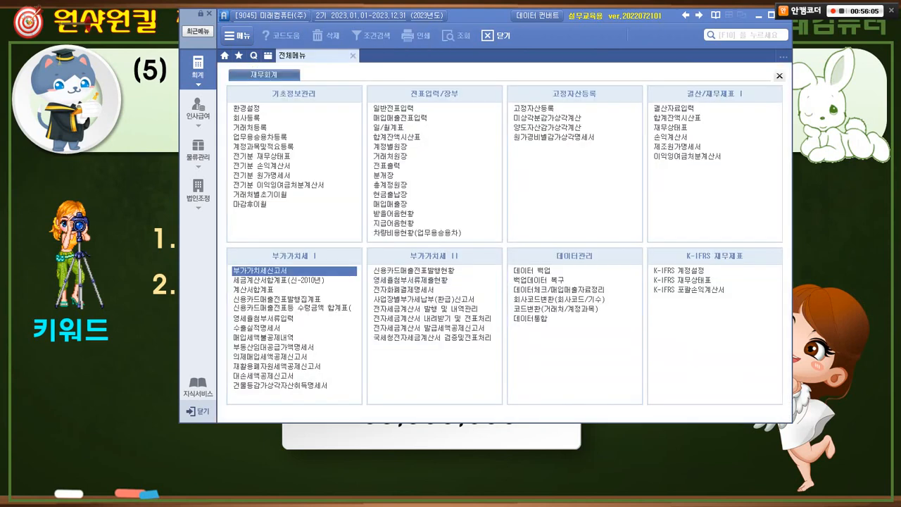
Open the K-IFRS 재무상태표 and set its 2023 inquiry month to 12
{"action": "left_click", "coordinate": [673, 280]}
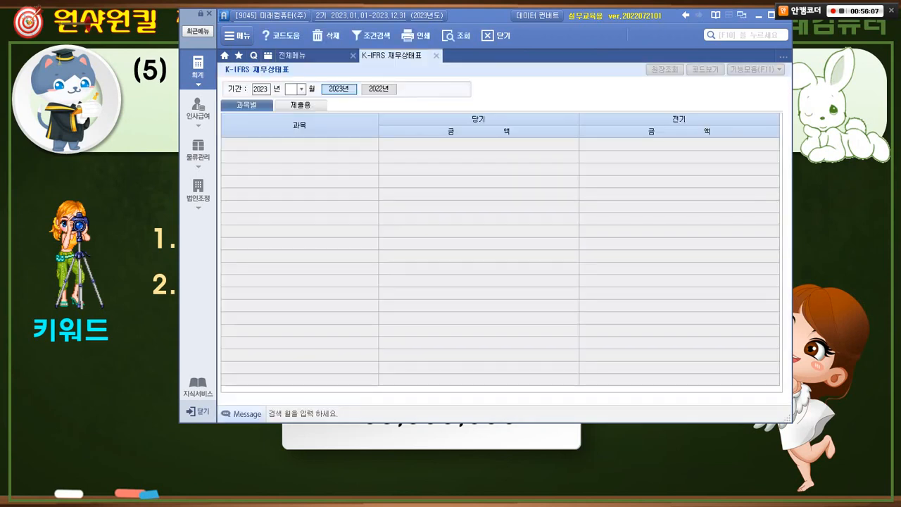
{"action": "type", "text": "12"}
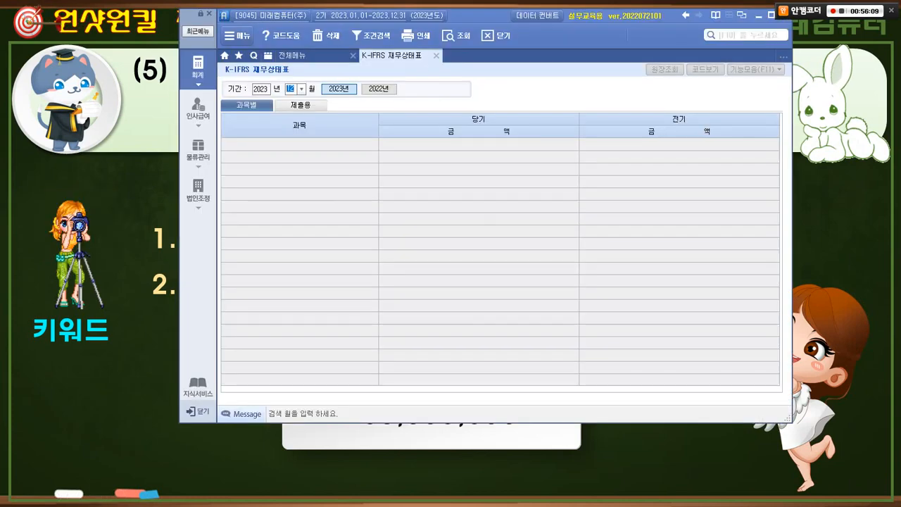